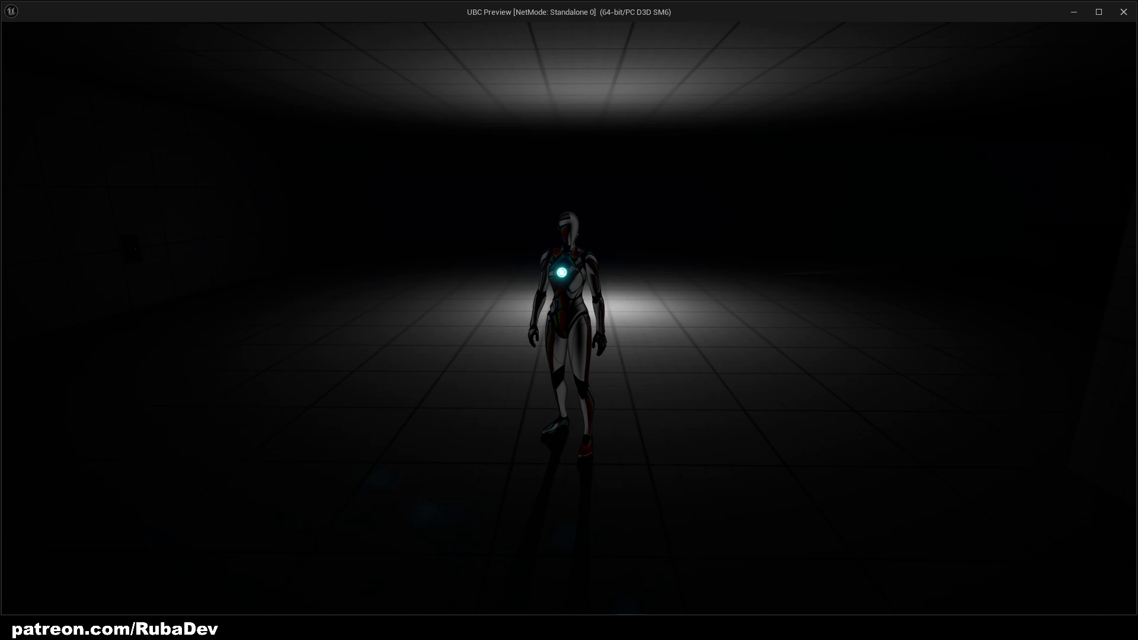
- Walk the character to the wall-mounted sensor and back and forth past it to test its light in the standalone preview
key("a")
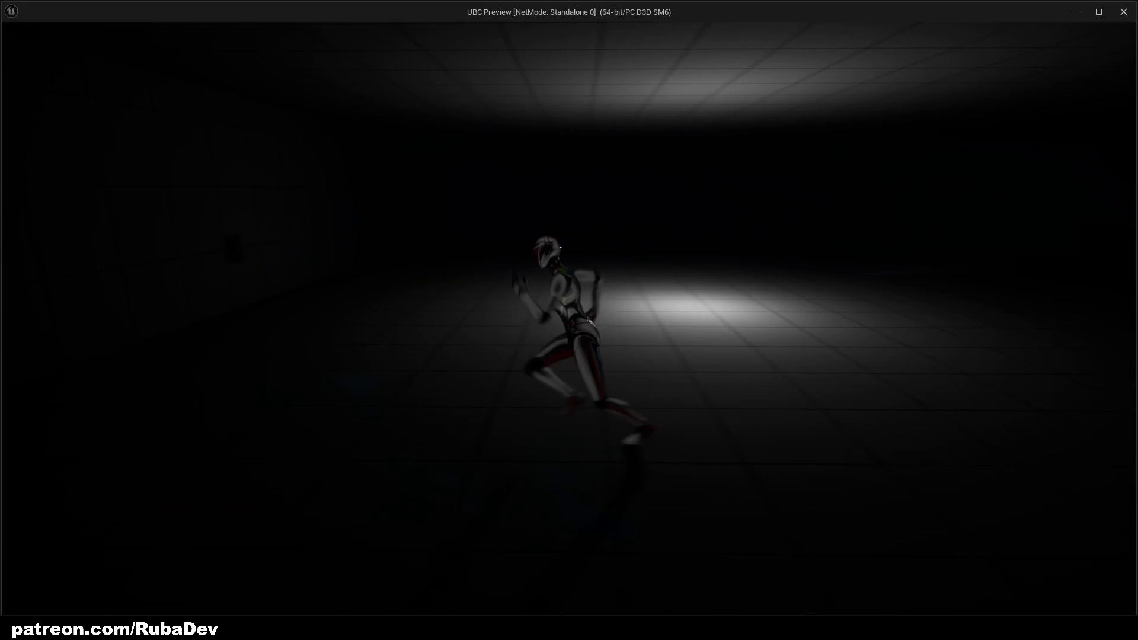
key("w")
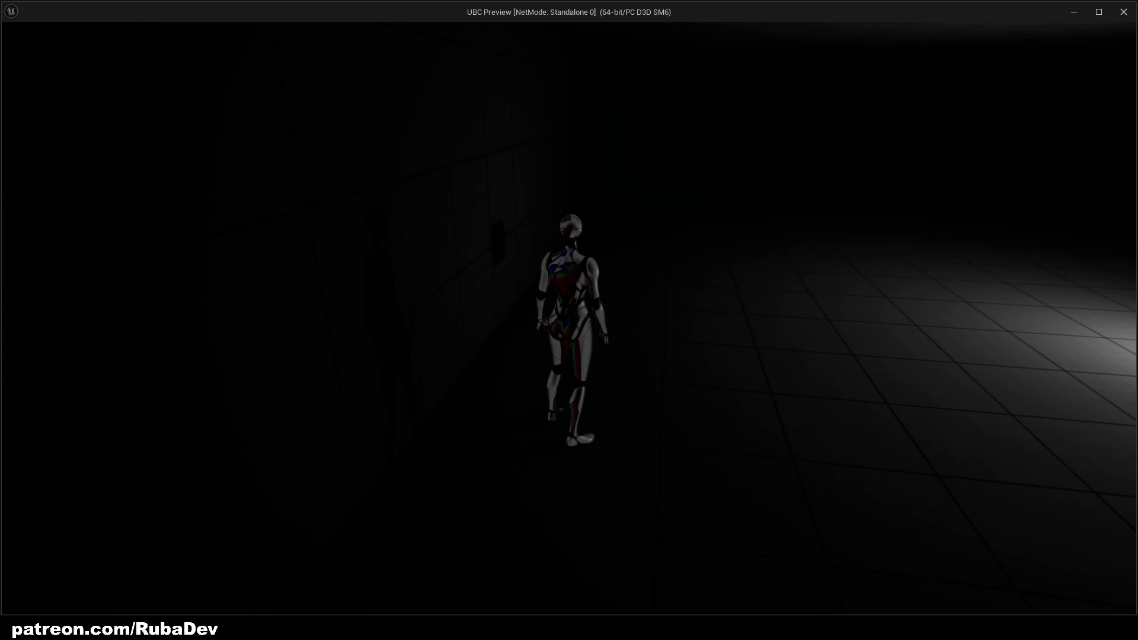
key("w")
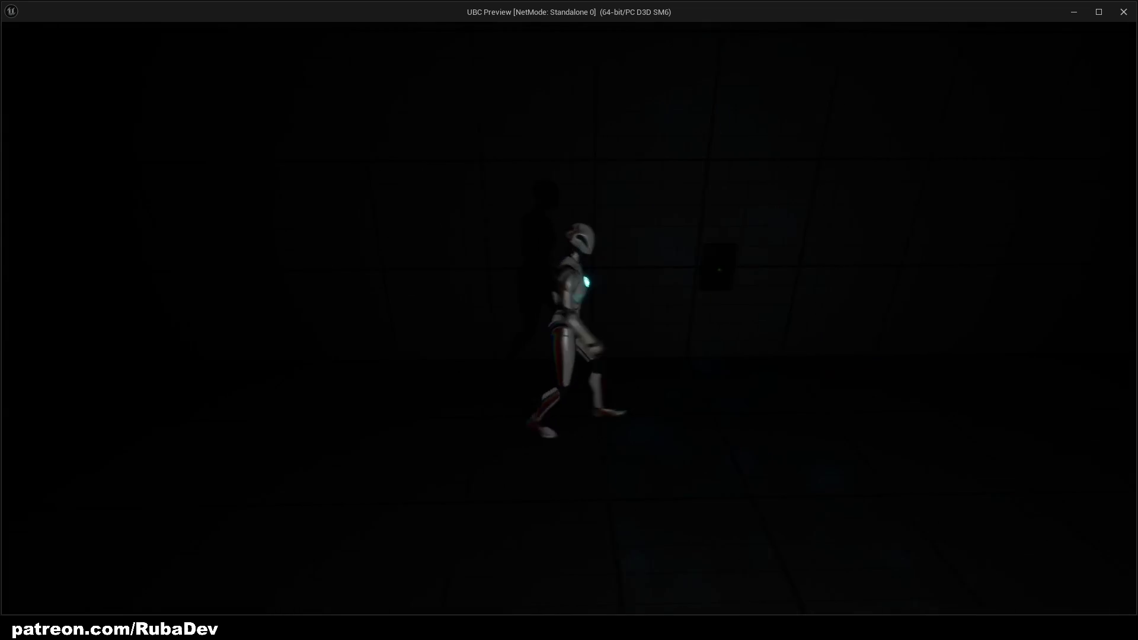
key("d")
key("a")
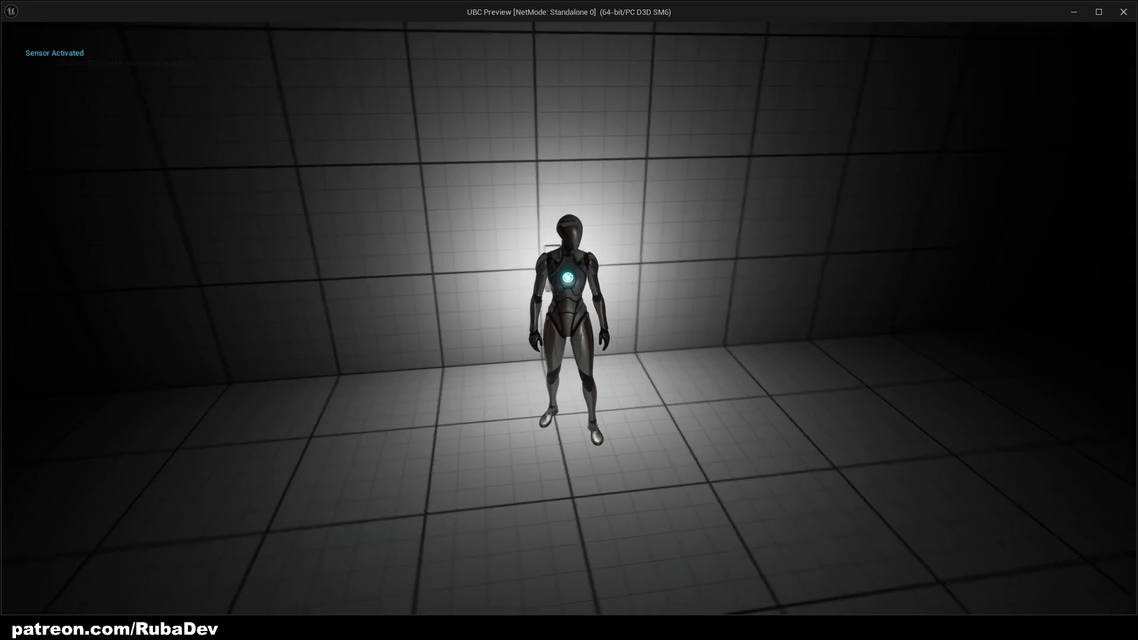
key("d")
key("d")
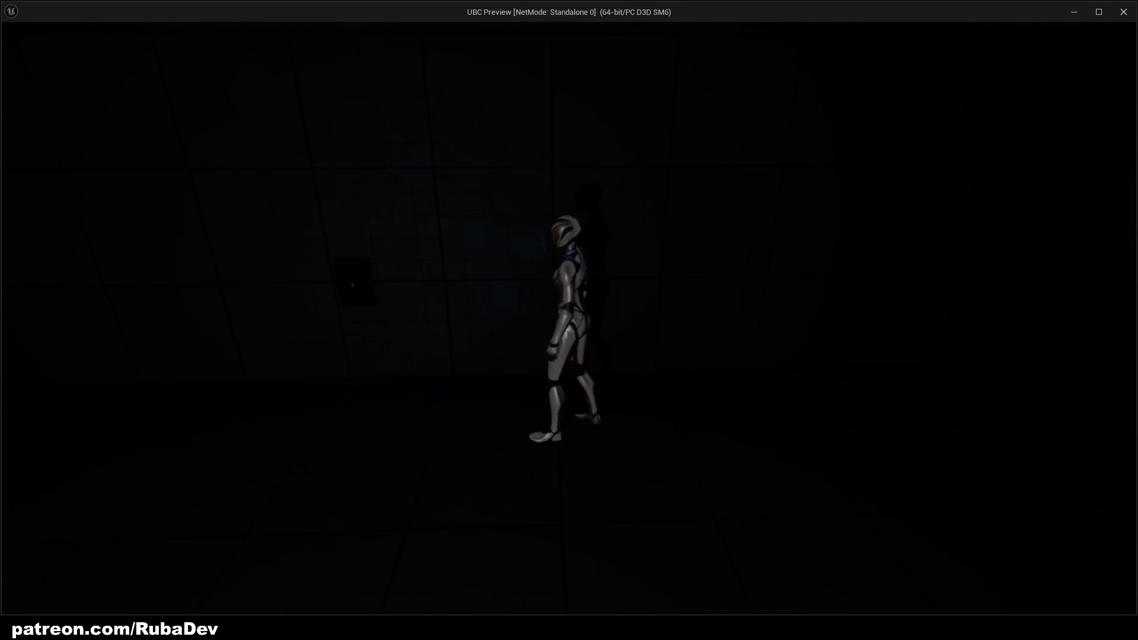
key("a")
key("a")
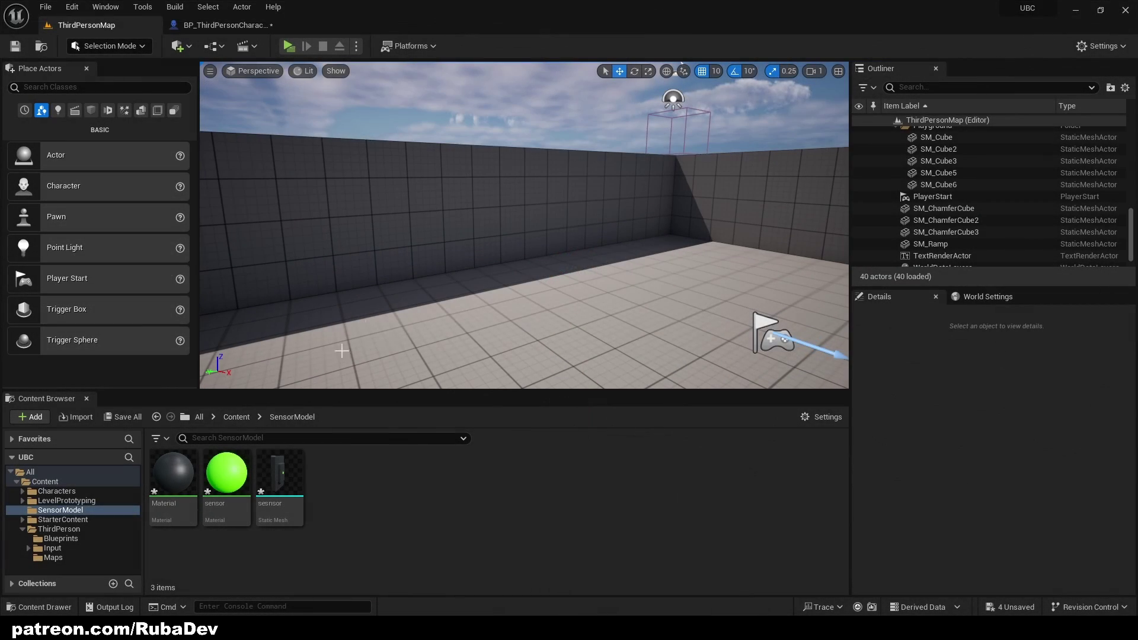
right_click_drag(432, 255, 237, 326)
key("w")
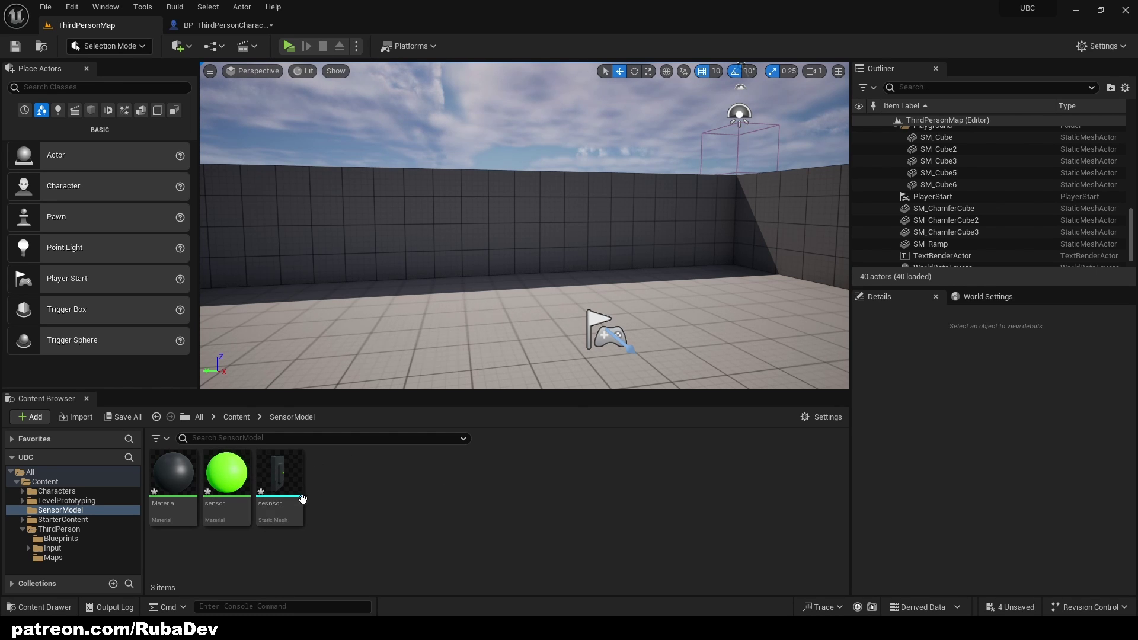
right_click_drag(478, 279, 442, 308)
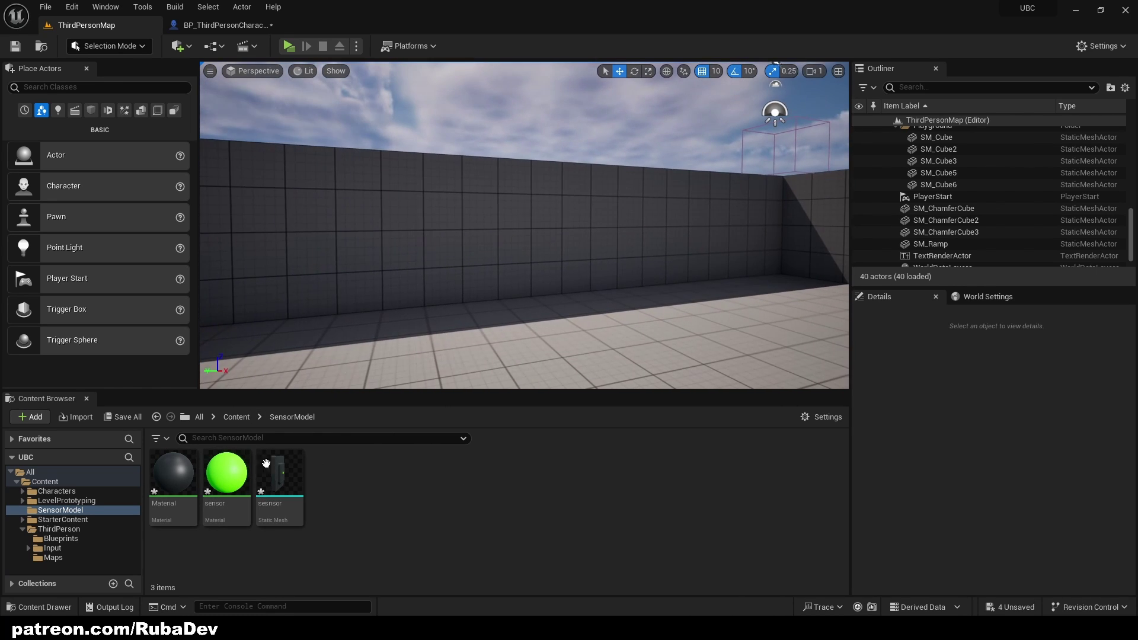
- Create an Actor-based Blueprint Class named BP_Sensor in the Content folder
left_click(243, 421)
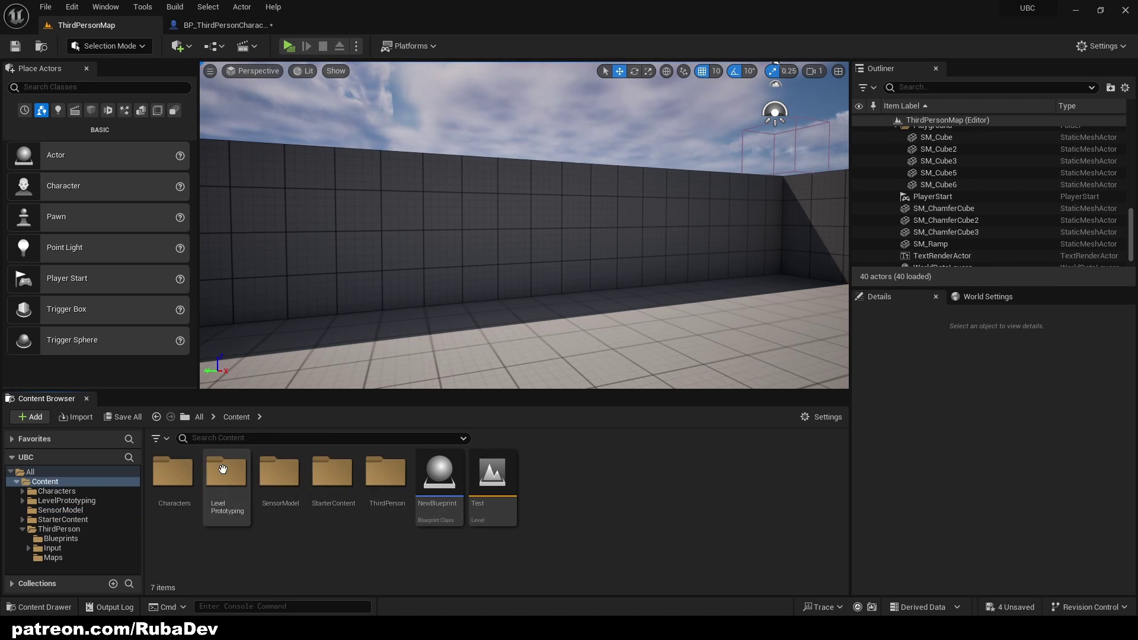
right_click(540, 503)
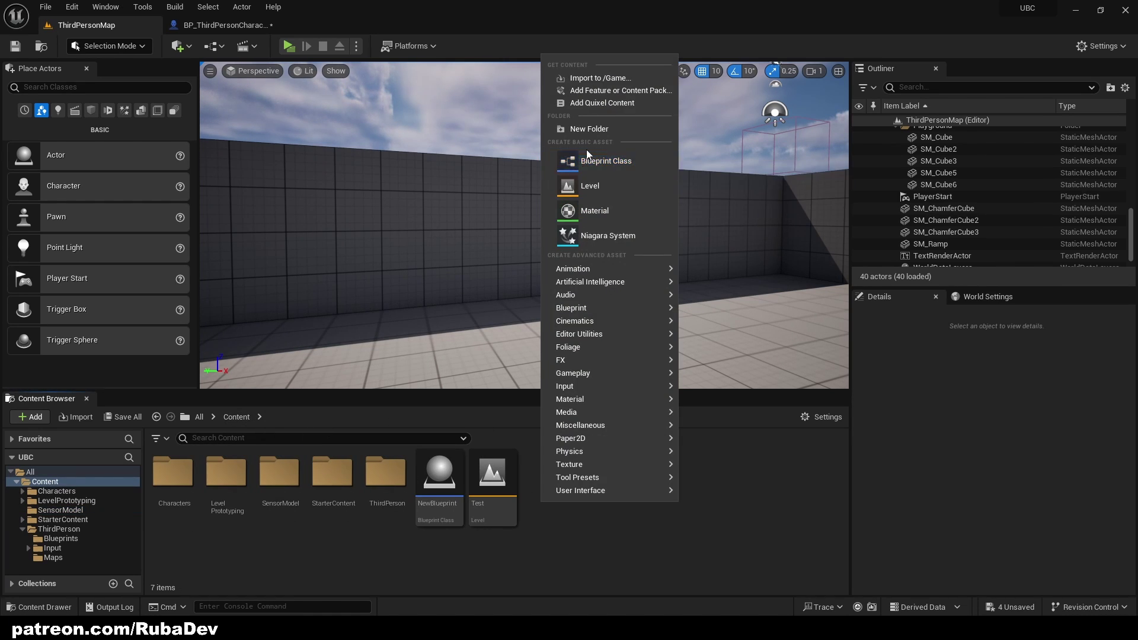
left_click(525, 527)
right_click(549, 475)
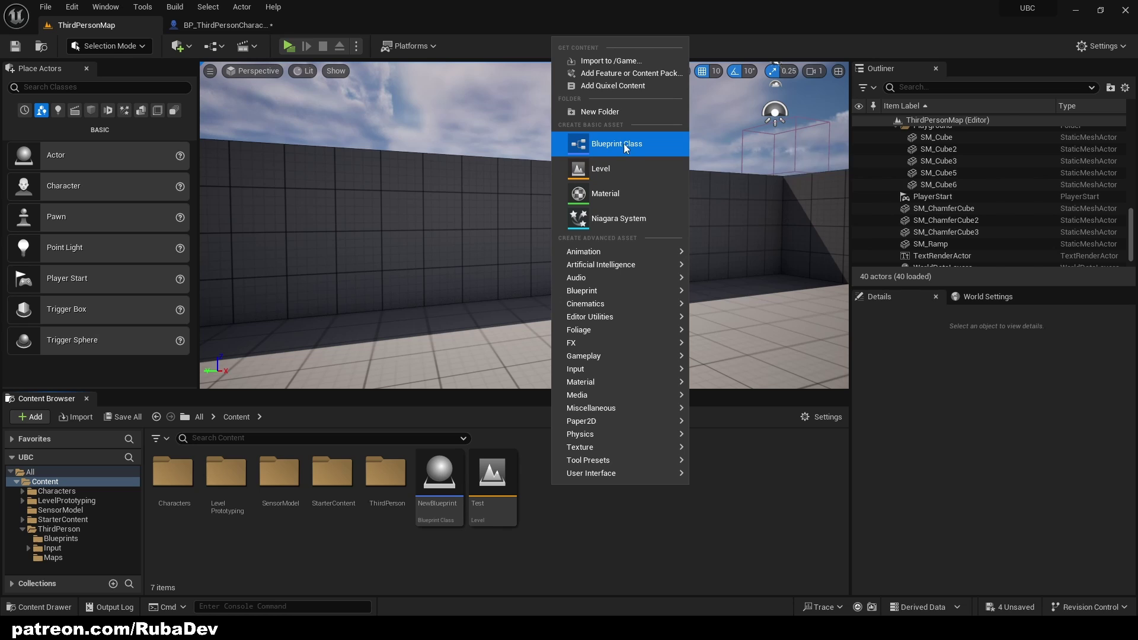
left_click(602, 145)
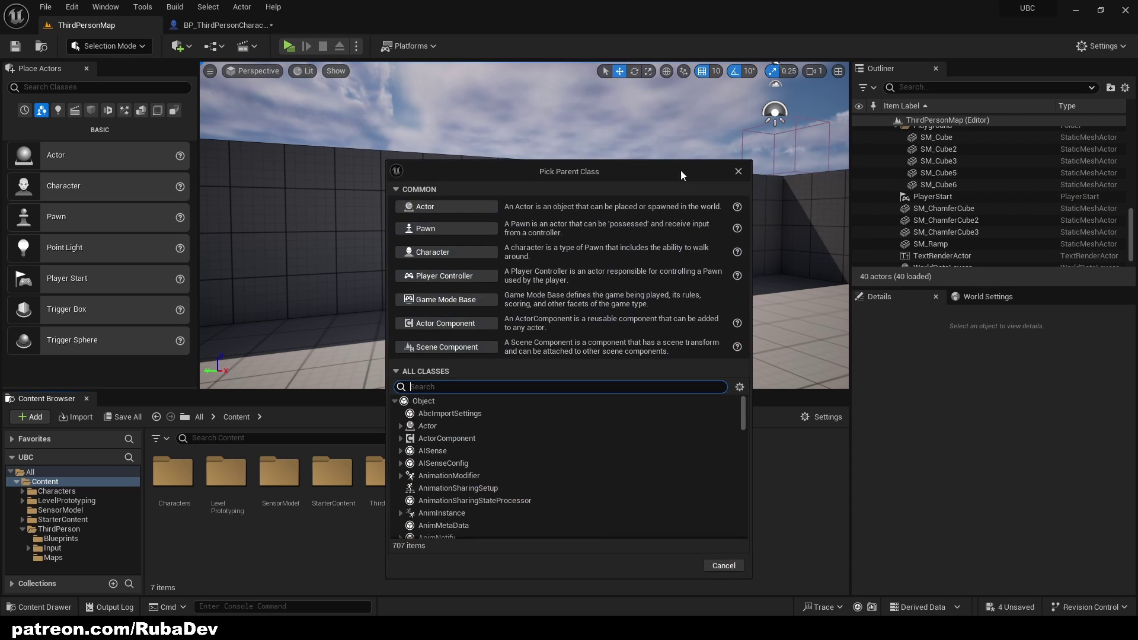
left_click(457, 211)
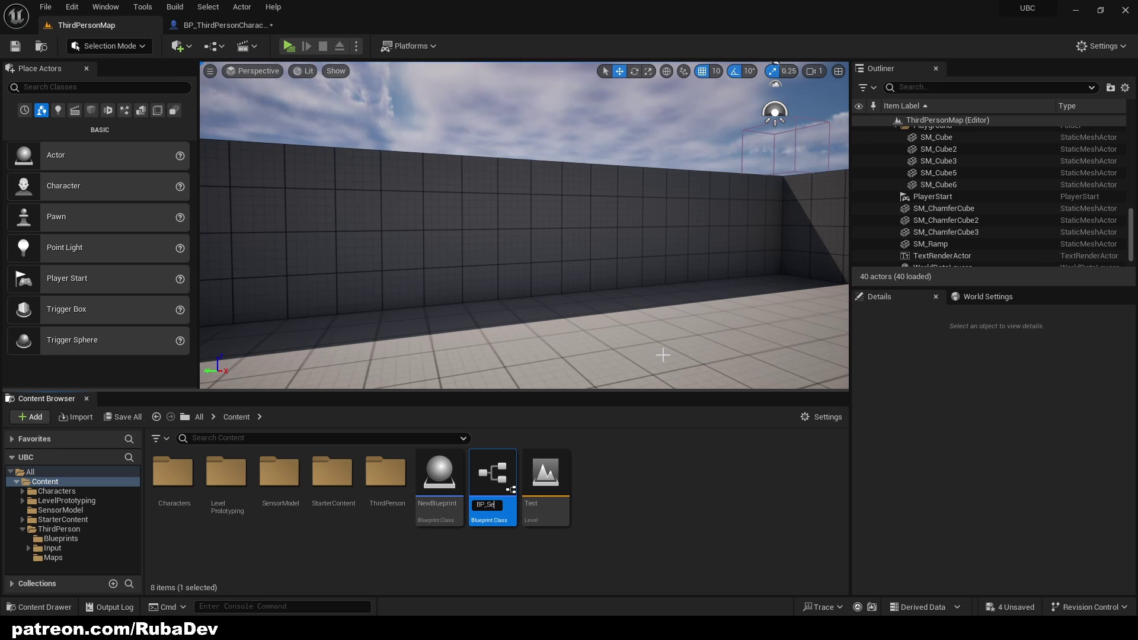
key("Return")
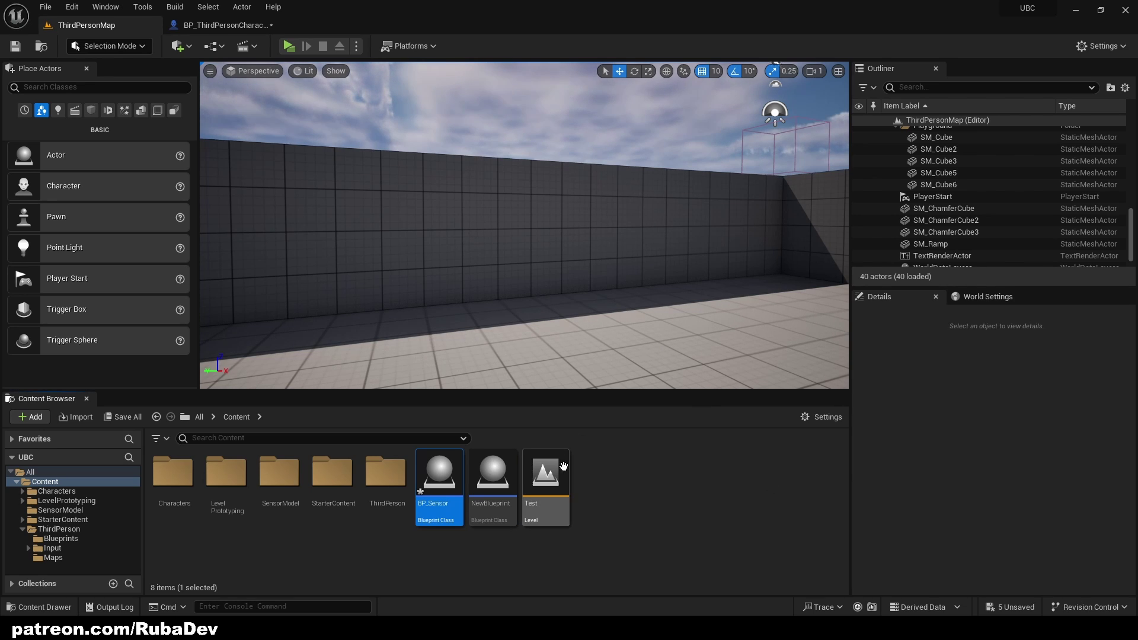
- Create a Blueprints folder inside Content, move BP_Sensor into it and open the folder
right_click(583, 461)
left_click(631, 93)
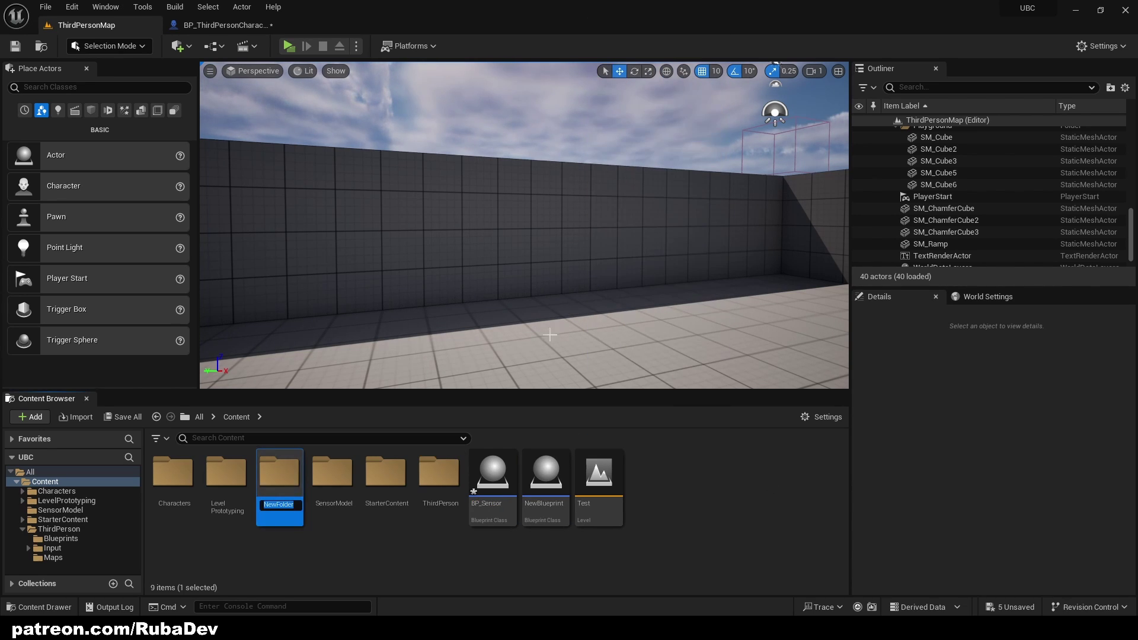
type("Bluepri")
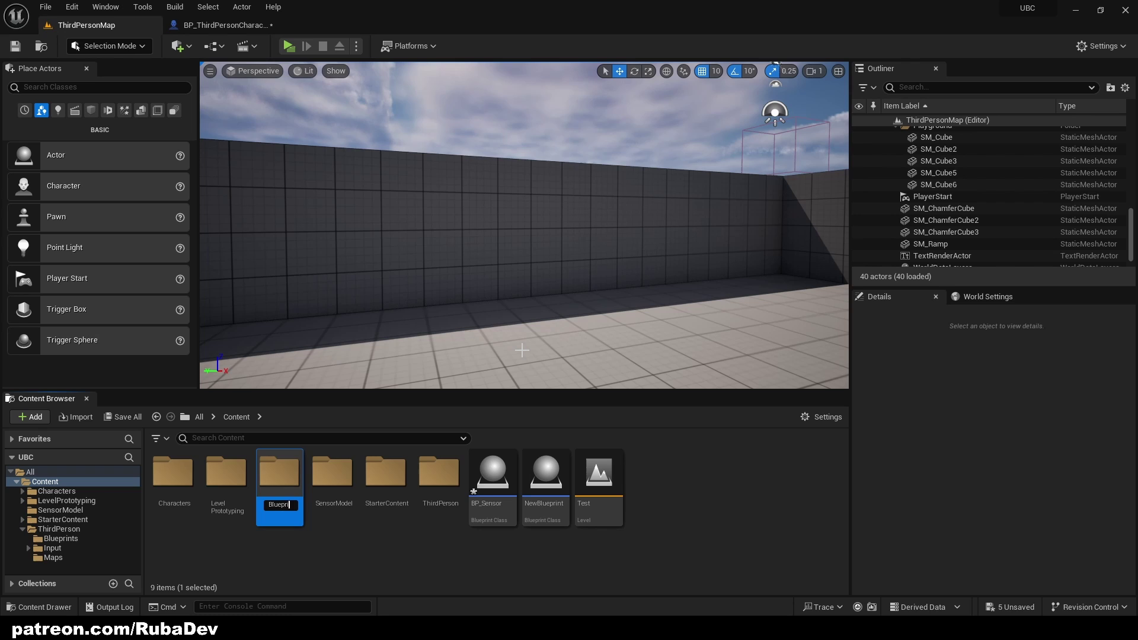
type("nts")
key("Return")
left_click_drag(477, 454, 169, 474)
left_click(189, 513)
double_click(167, 476)
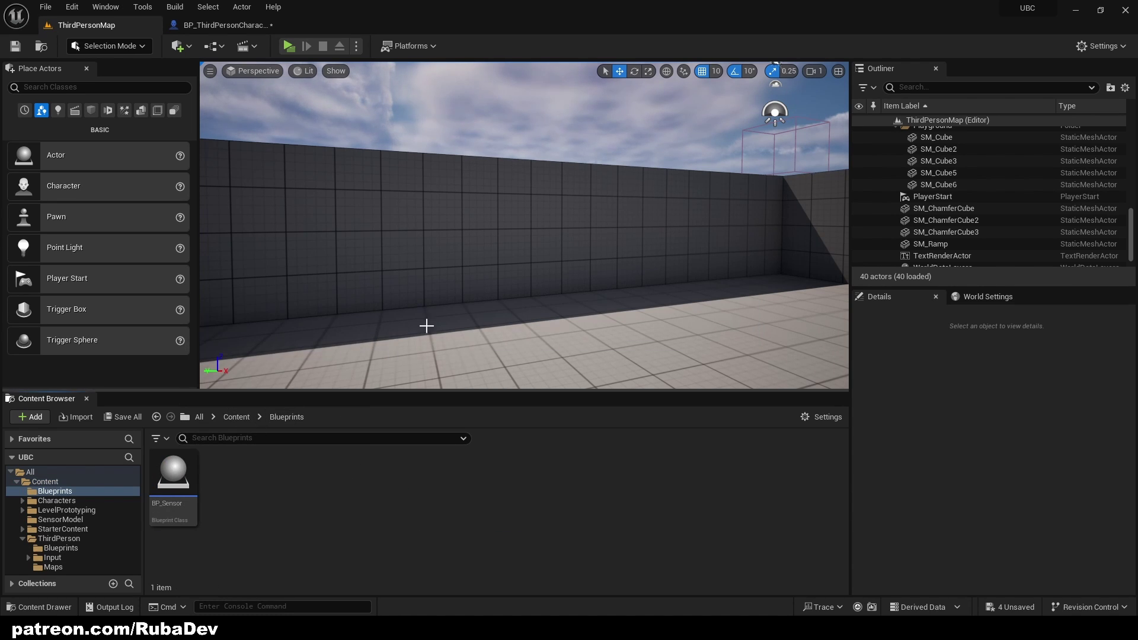
- Open the BP_Sensor blueprint and add a Static Mesh component named Sensor
left_click_drag(427, 325, 388, 316)
double_click(173, 474)
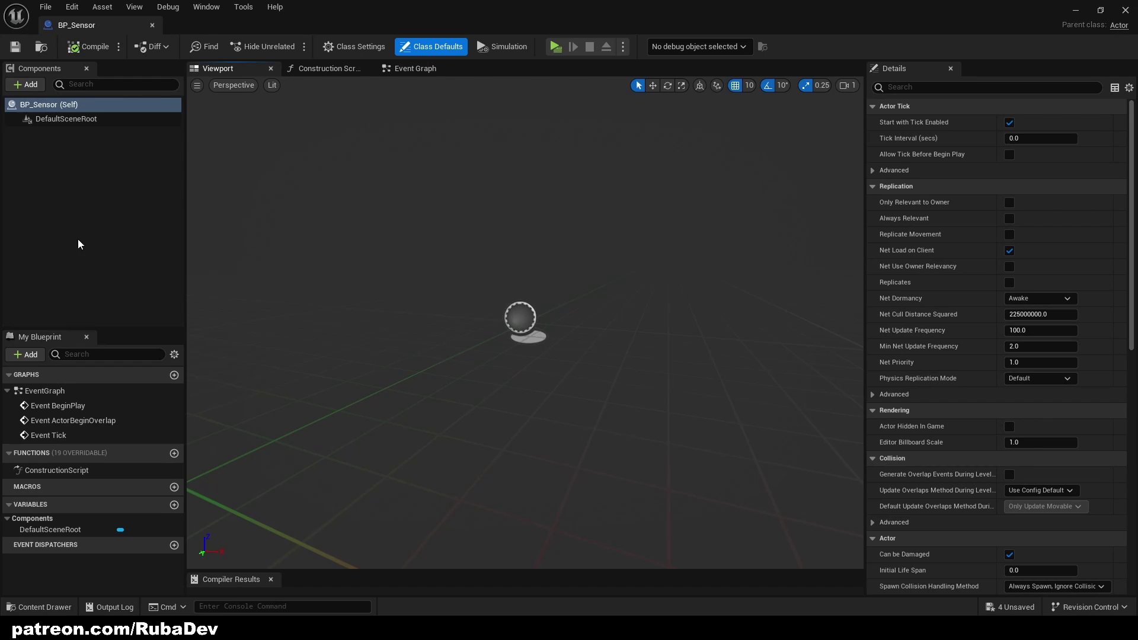
left_click(26, 88)
type("static")
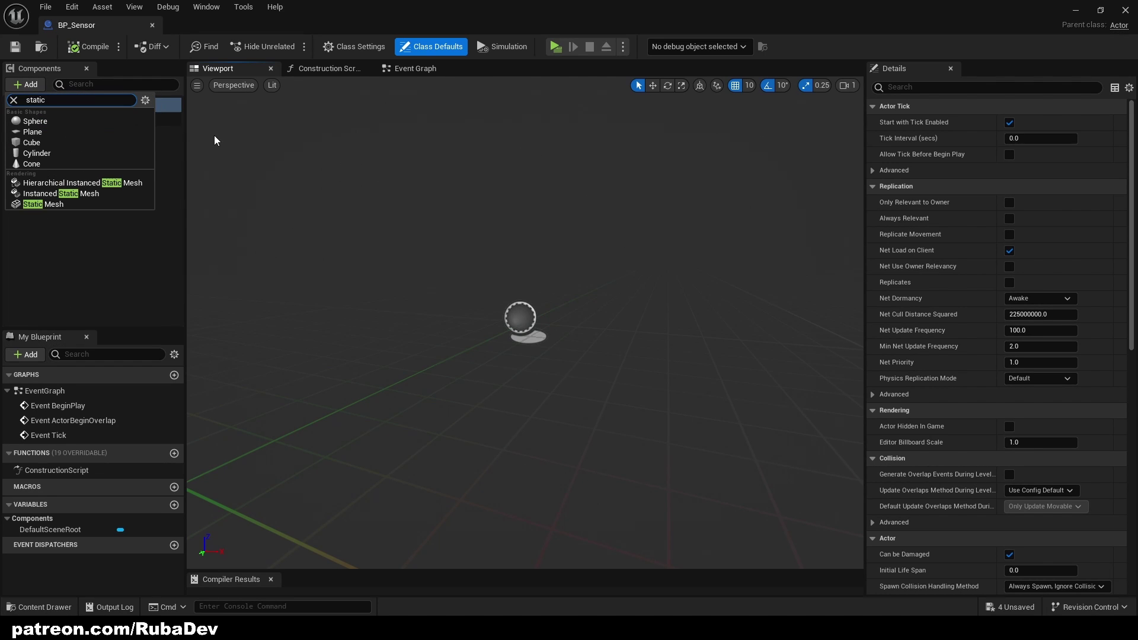
left_click(33, 204)
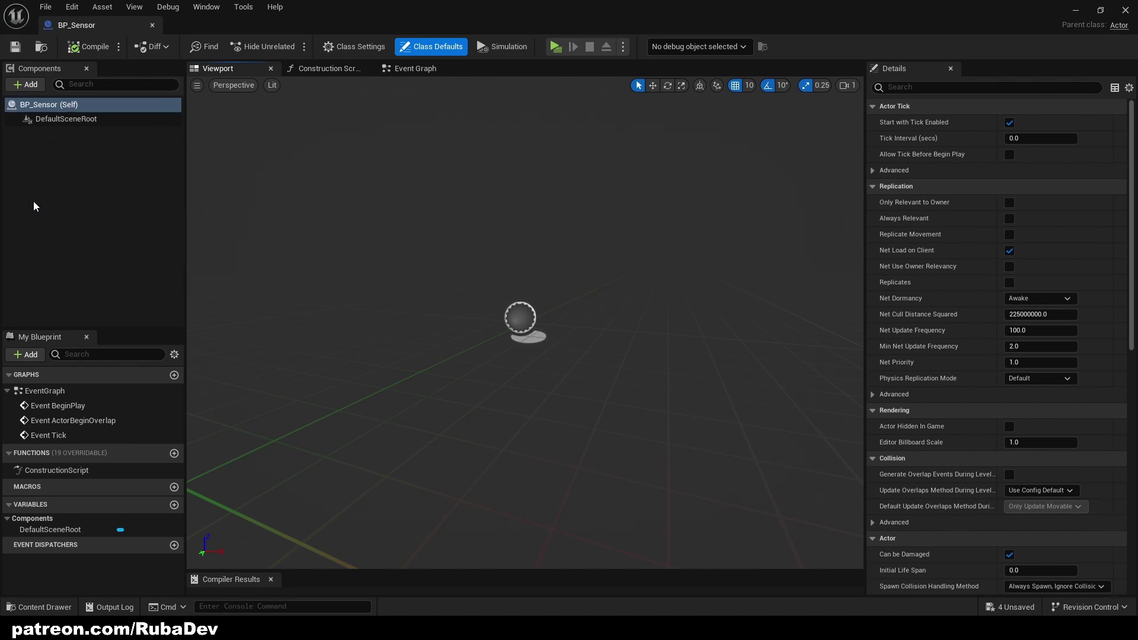
type("Sensor")
key("Return")
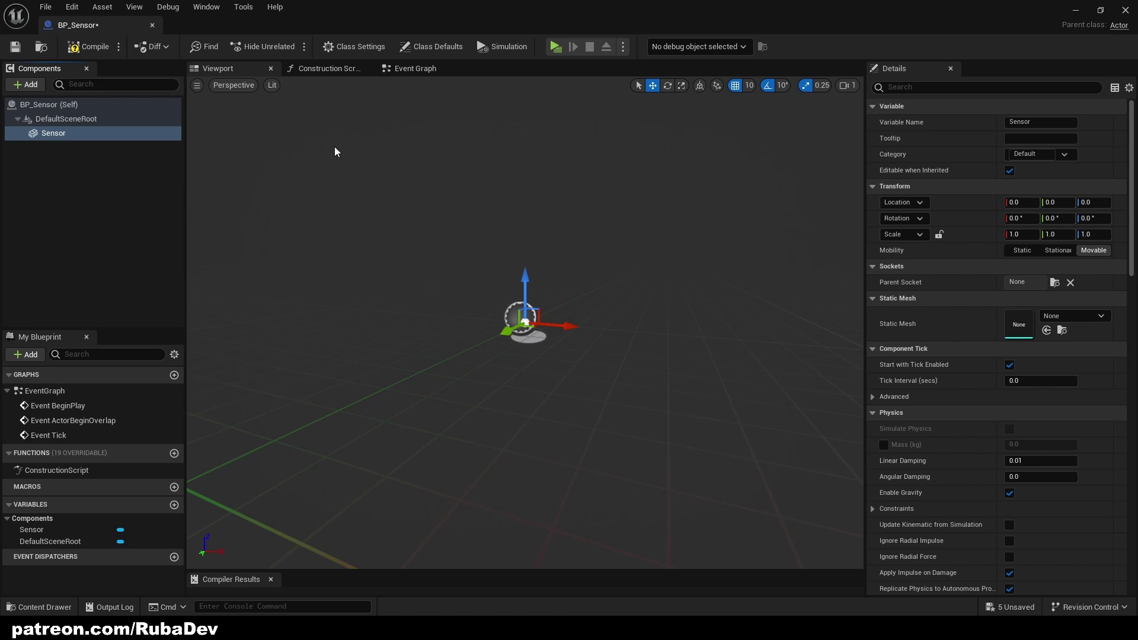
- Assign the sesnsor static mesh to the Sensor component
left_click(1067, 316)
type("sens")
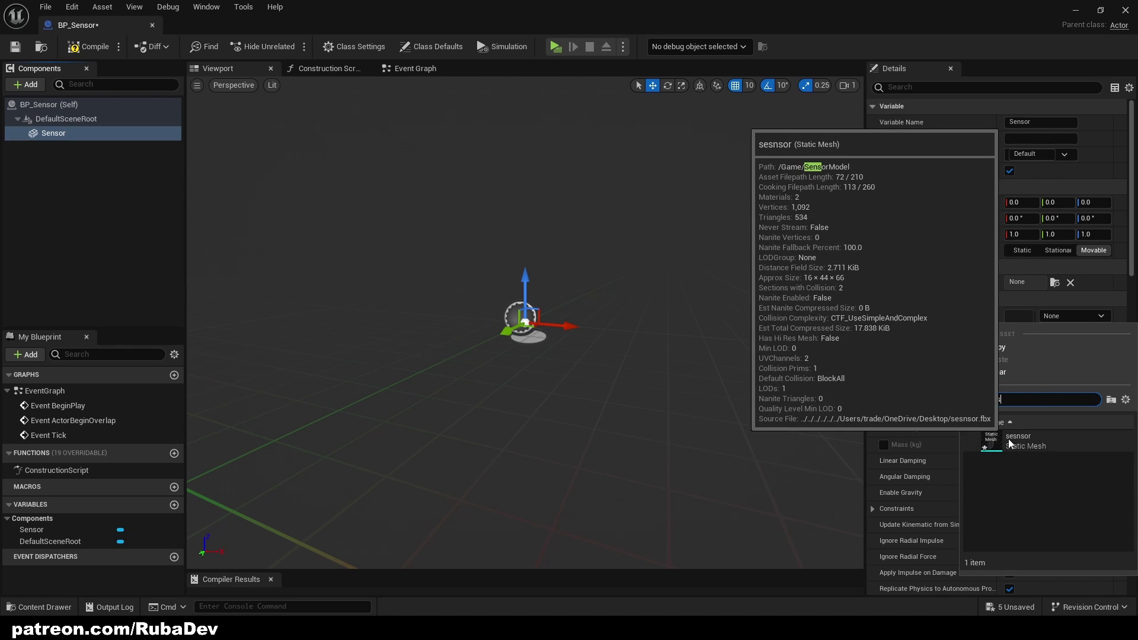
left_click(1013, 440)
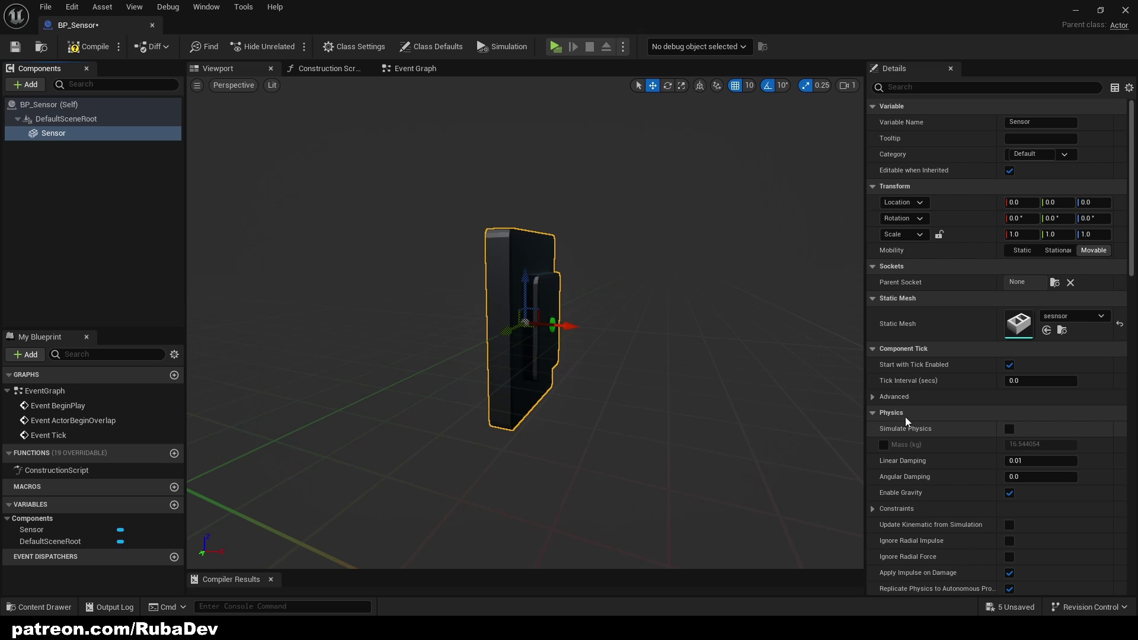
- Examine the sensor model from several angles and distances in the blueprint's 3D view
key("d")
mouse_move(673, 341)
right_mouse_down()
mouse_move(554, 340)
mouse_move(670, 340)
right_mouse_up()
key("w")
key("s")
key("w")
key("s")
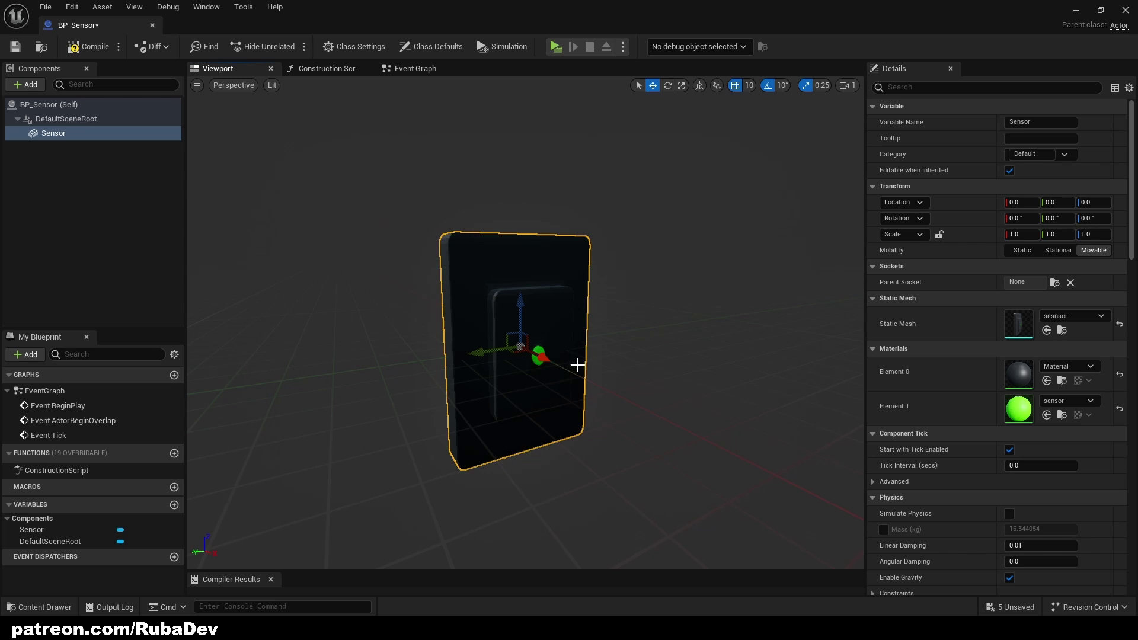
right_click_drag(670, 359, 829, 382)
key("a")
key("w")
key("s")
key("w")
key("s")
key("w")
key("s")
key("w")
key("d")
key("a")
key("f")
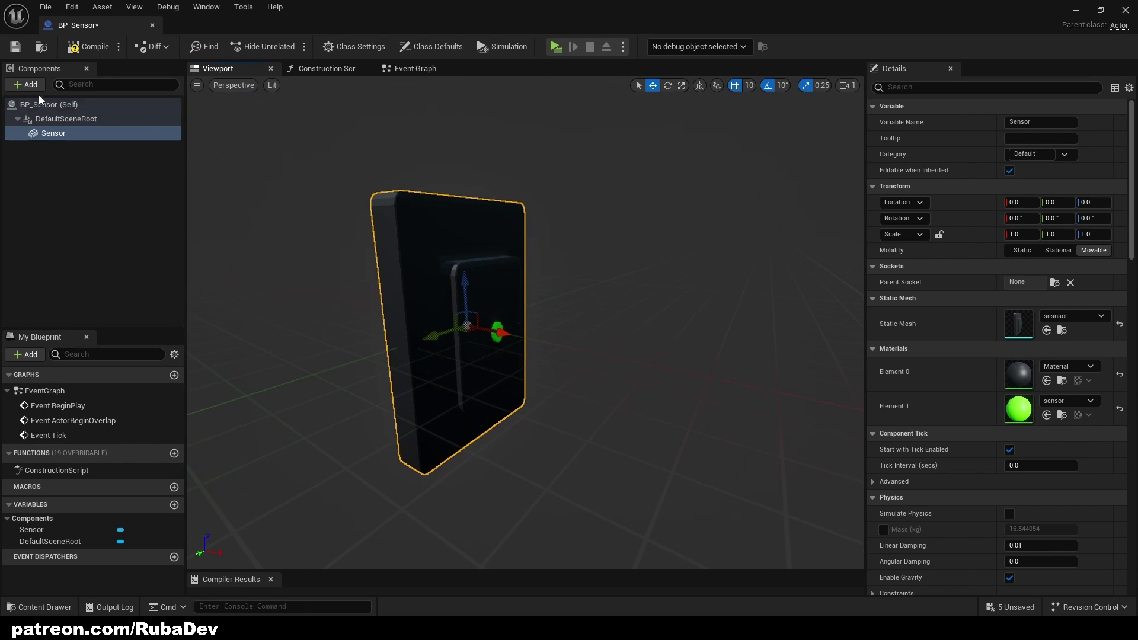
- Add a Point Light component under the Sensor mesh, keeping the default name PointLight
left_click(25, 84)
scroll(49, 203, "down", 3)
scroll(66, 177, "up", 3)
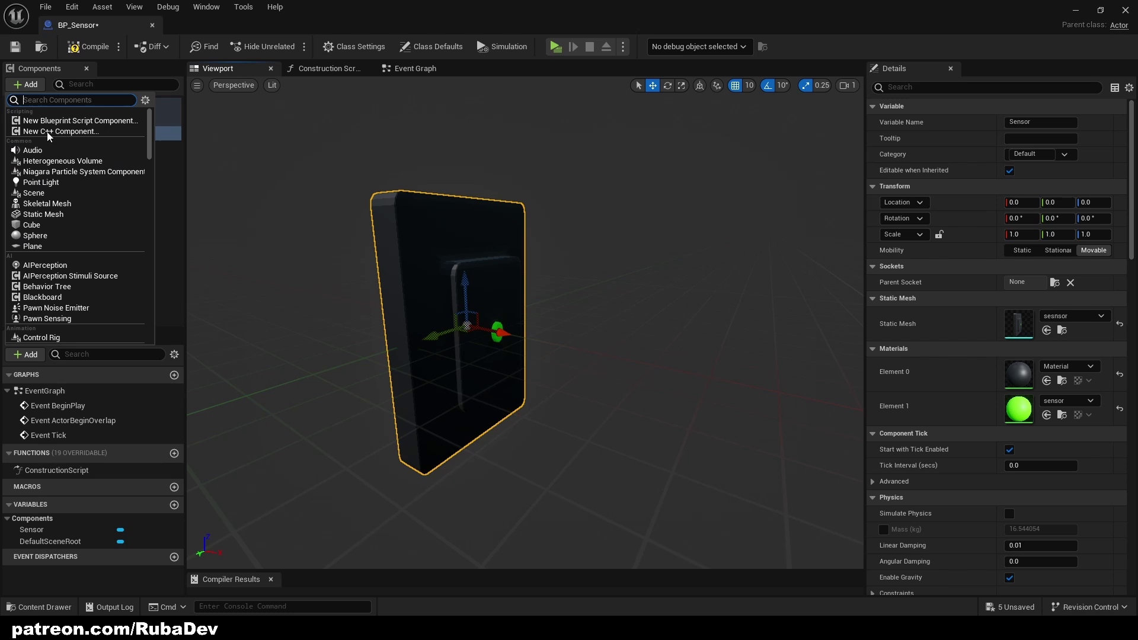
type("spot")
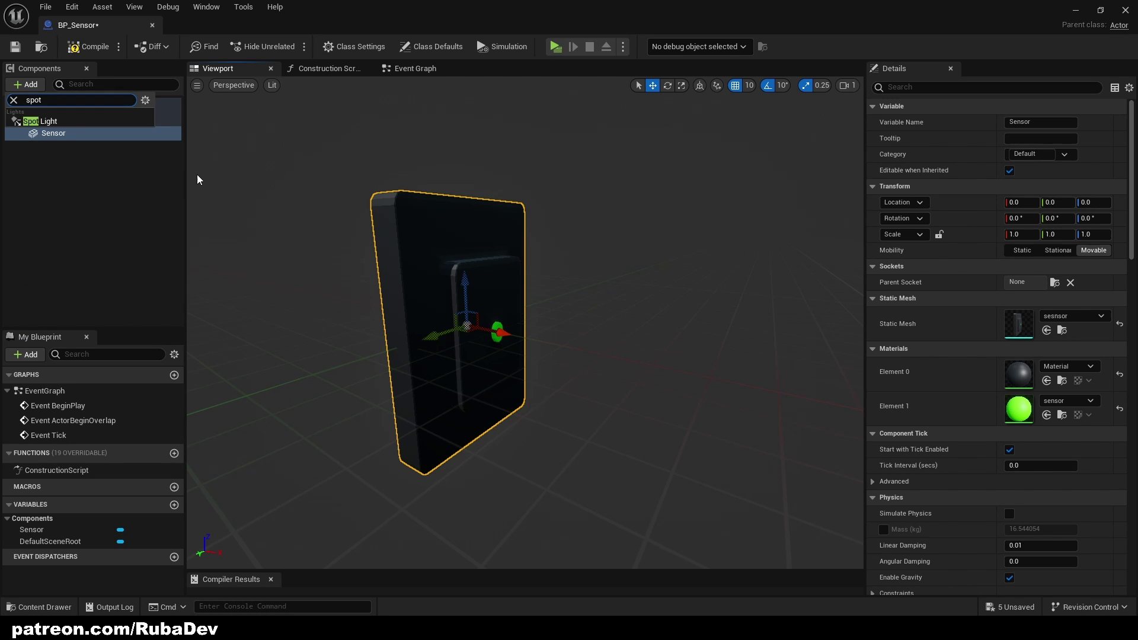
key("BackSpace")
key("BackSpace")
key("BackSpace")
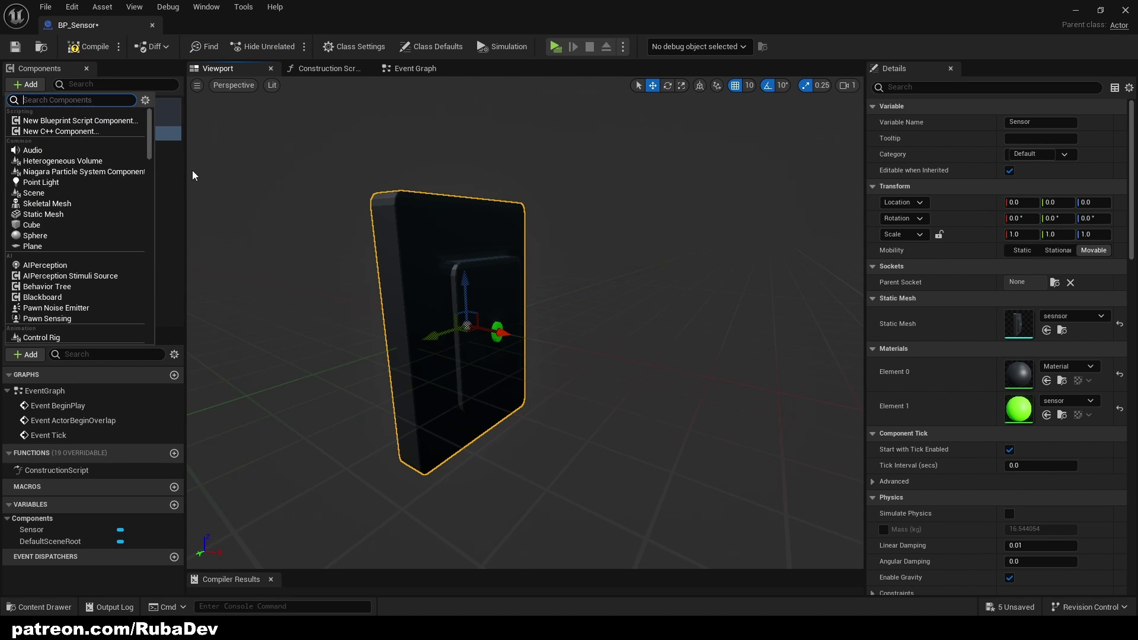
type("point")
left_click(42, 121)
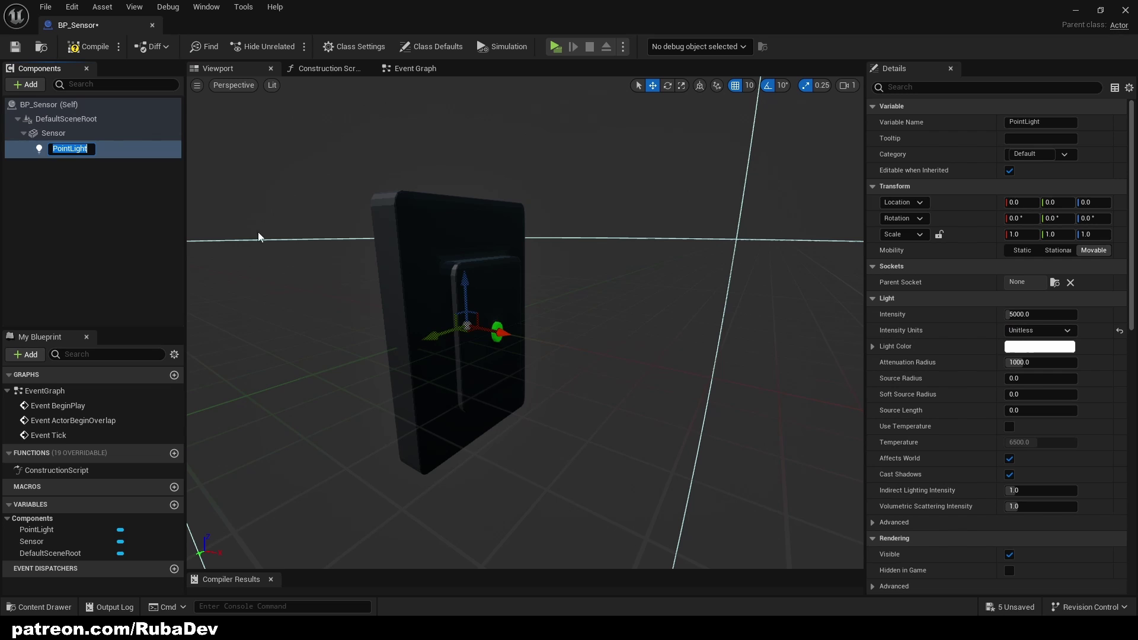
key("Return")
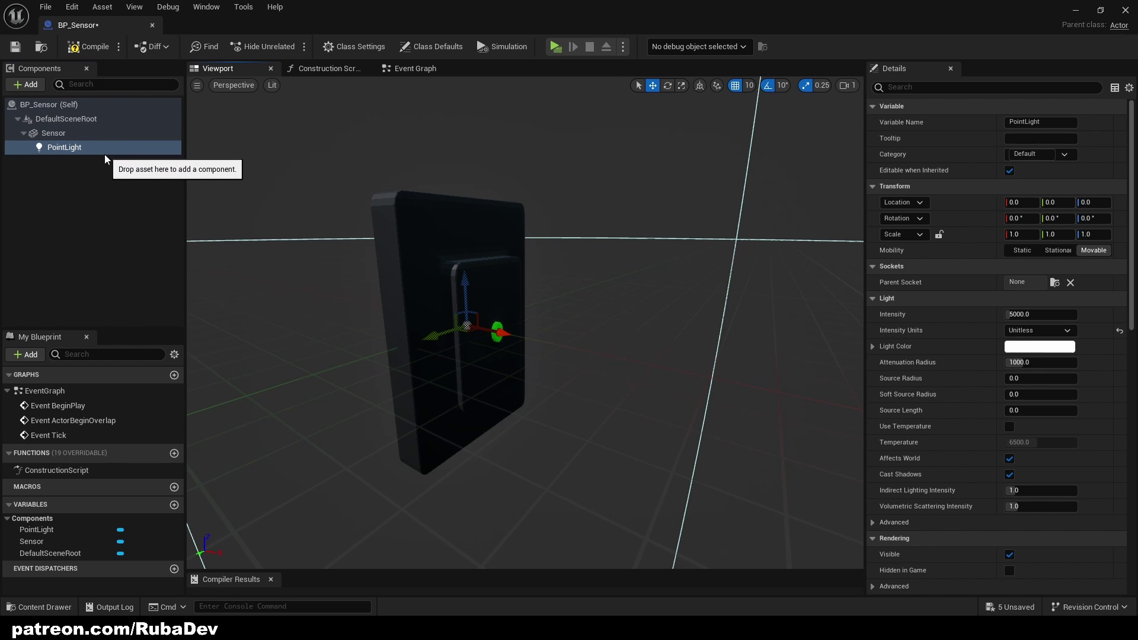
- Move the point light out in front of the sensor to X location 70
right_click_drag(450, 296, 456, 323)
key("w")
key("d")
left_click_drag(302, 287, 548, 332)
key("s")
right_click_drag(548, 332, 515, 329)
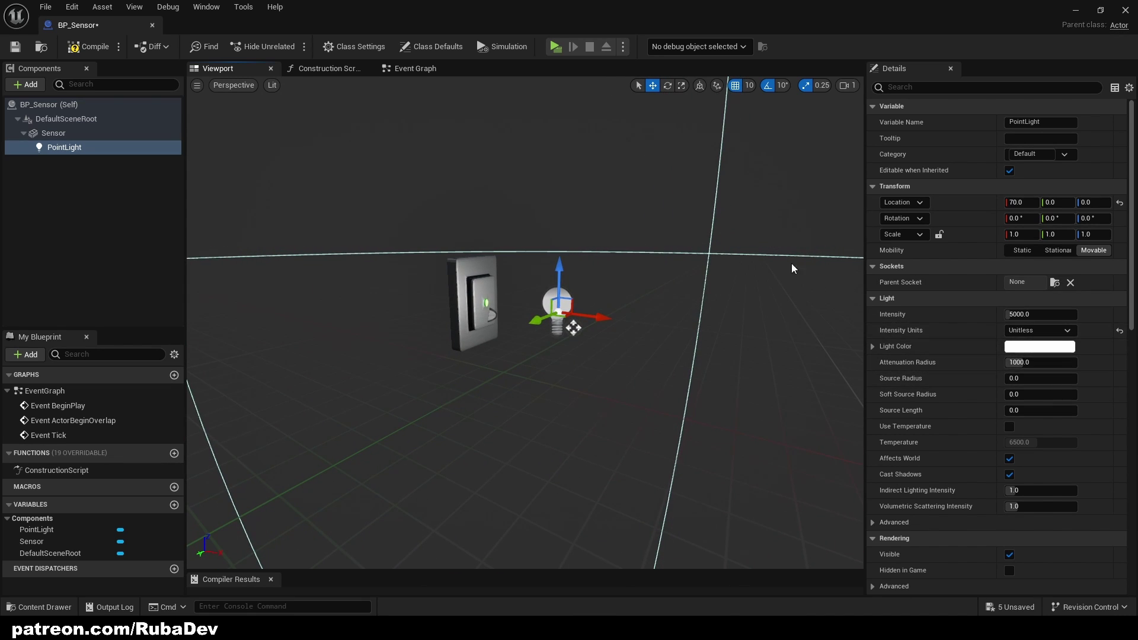
- Reduce the point light's attenuation radius to about 210.6
left_click_drag(1016, 362, 995, 362)
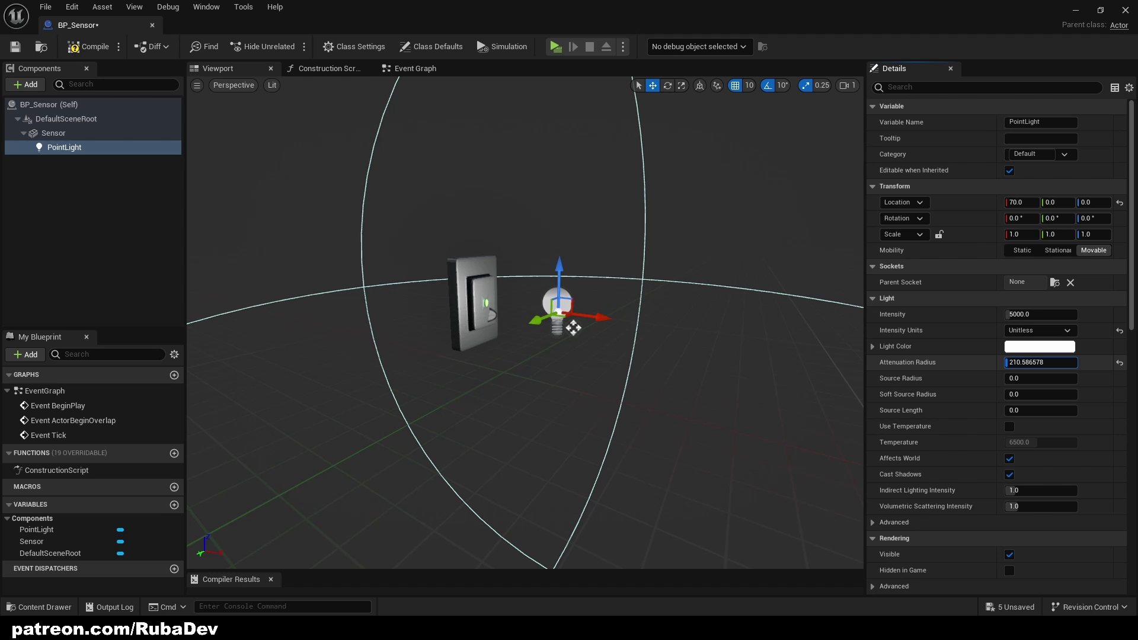
scroll(569, 326, "down", 3)
scroll(564, 348, "up", 5)
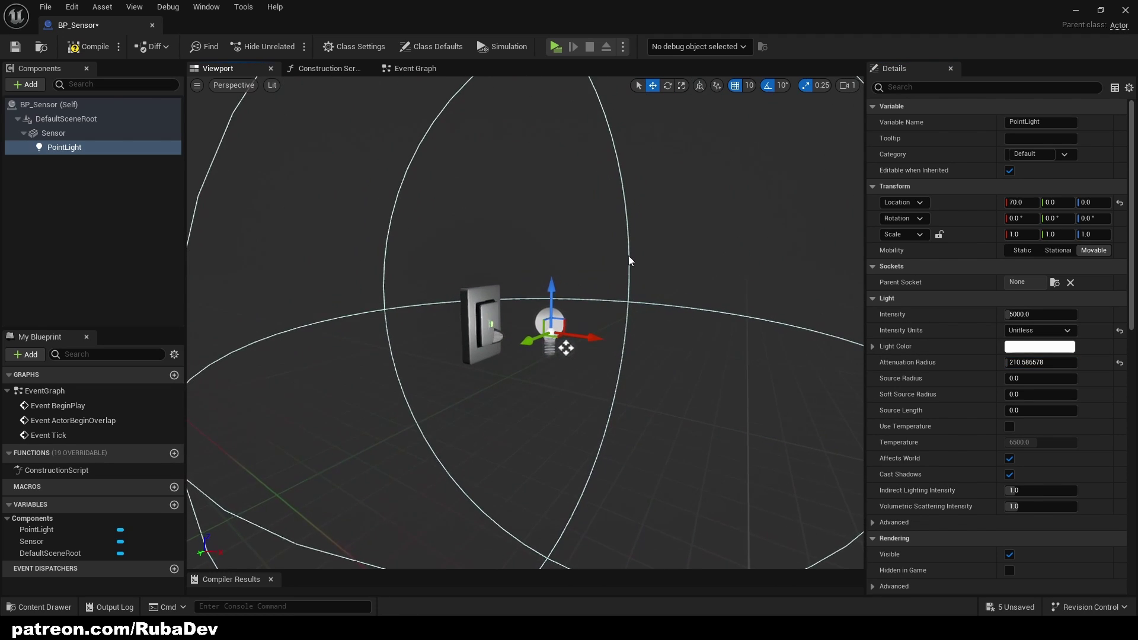
right_click_drag(567, 348, 534, 348)
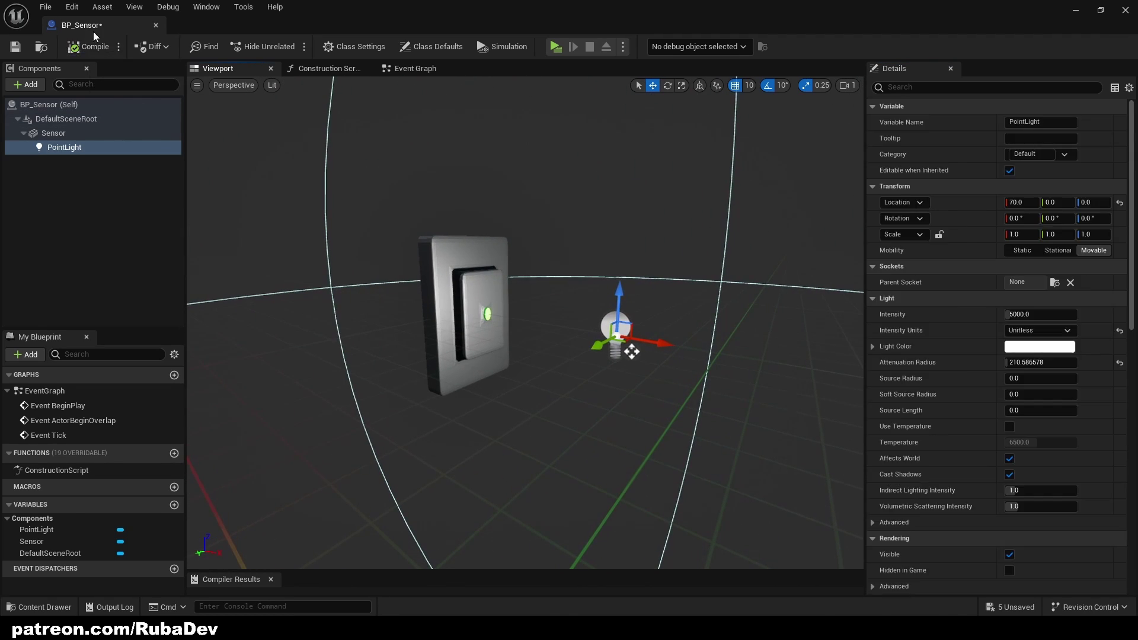
- Dock the BP_Sensor blueprint editor alongside the level editor and return to the ThirdPersonMap level
left_click_drag(83, 27, 229, 30)
left_click(123, 29)
right_click_drag(356, 225, 379, 231)
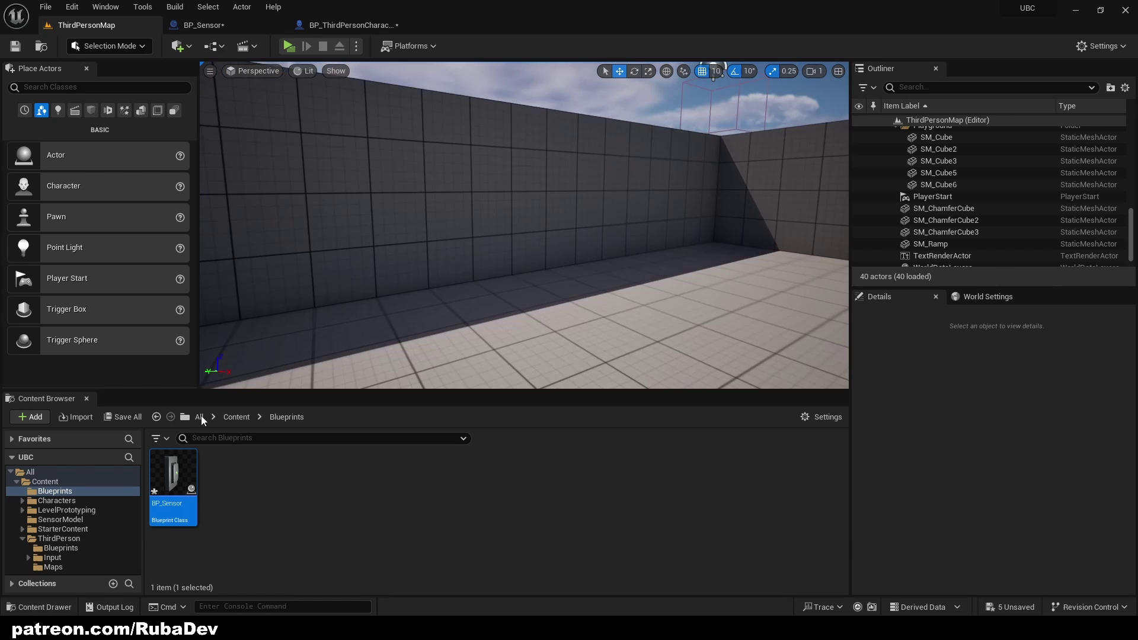
- Place the BP_Sensor blueprint in the level against the wall
left_click_drag(173, 474, 436, 278)
left_click_drag(433, 239, 434, 238)
right_click_drag(470, 268, 441, 286)
left_click(485, 275)
- Duplicate the floor cube SM_Cube upward to Z location 350 as a ceiling over the room
right_click_drag(518, 225, 474, 220)
left_click(517, 226)
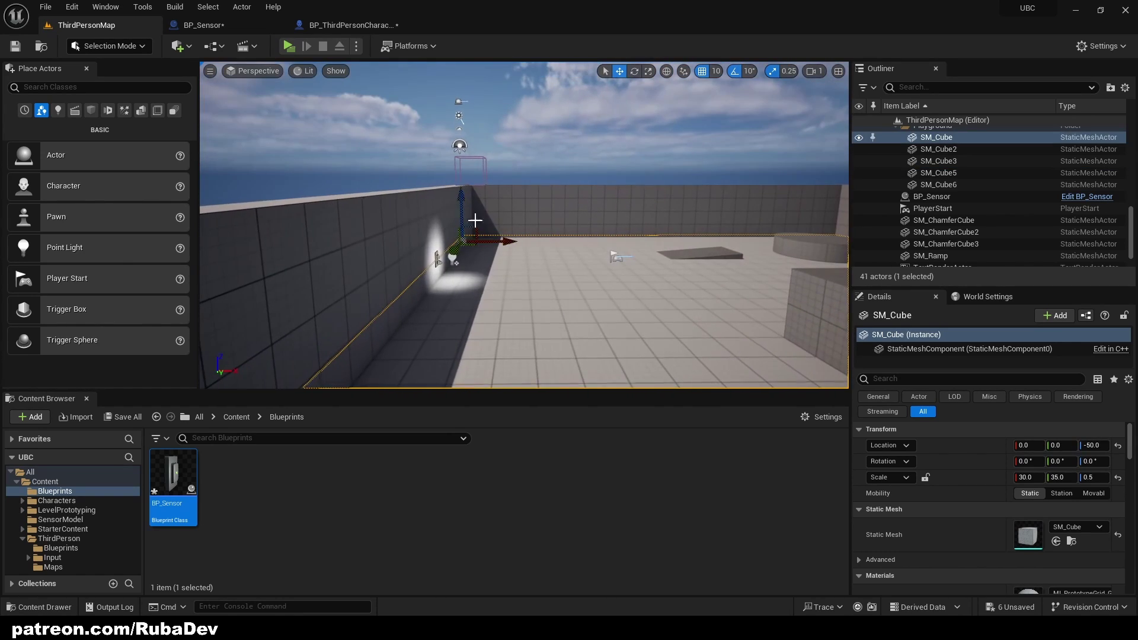
left_click_drag(458, 205, 496, 219, "alt")
right_click_drag(497, 219, 533, 218)
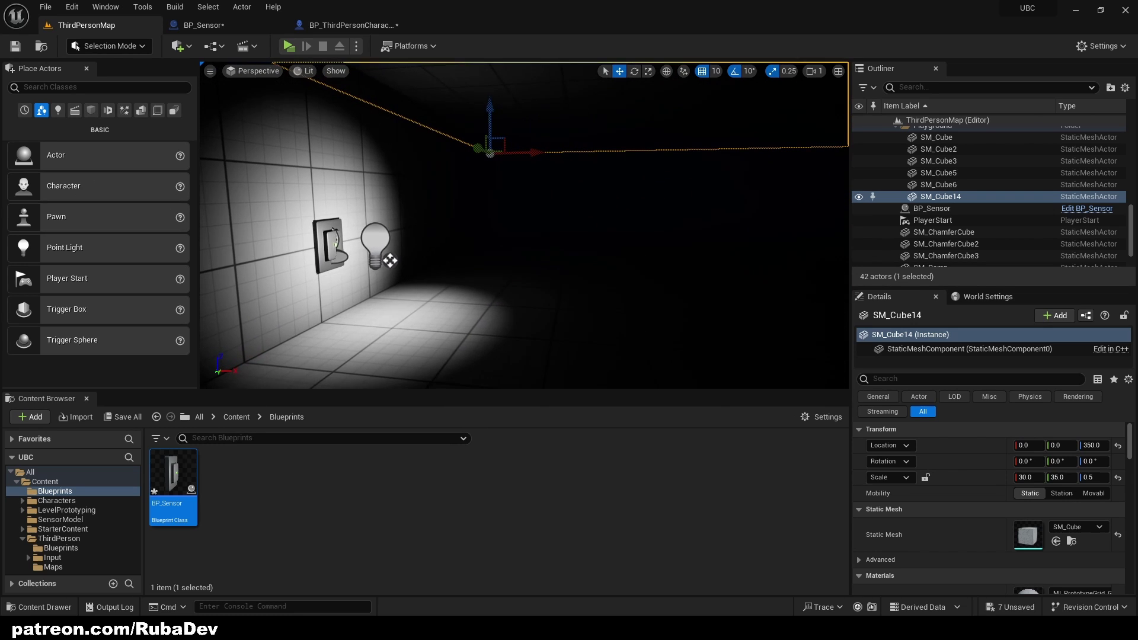
right_click_drag(389, 260, 389, 260)
- Place a point light in the enclosed room in front of the sensor
left_click(58, 110)
left_click_drag(85, 187, 507, 246)
key("f")
mouse_move(464, 229)
right_mouse_down()
mouse_move(441, 249)
mouse_move(534, 231)
mouse_move(464, 229)
right_mouse_up()
- Increase the attenuation radius of the BP_Sensor point light component to about 677.4
left_click(318, 25)
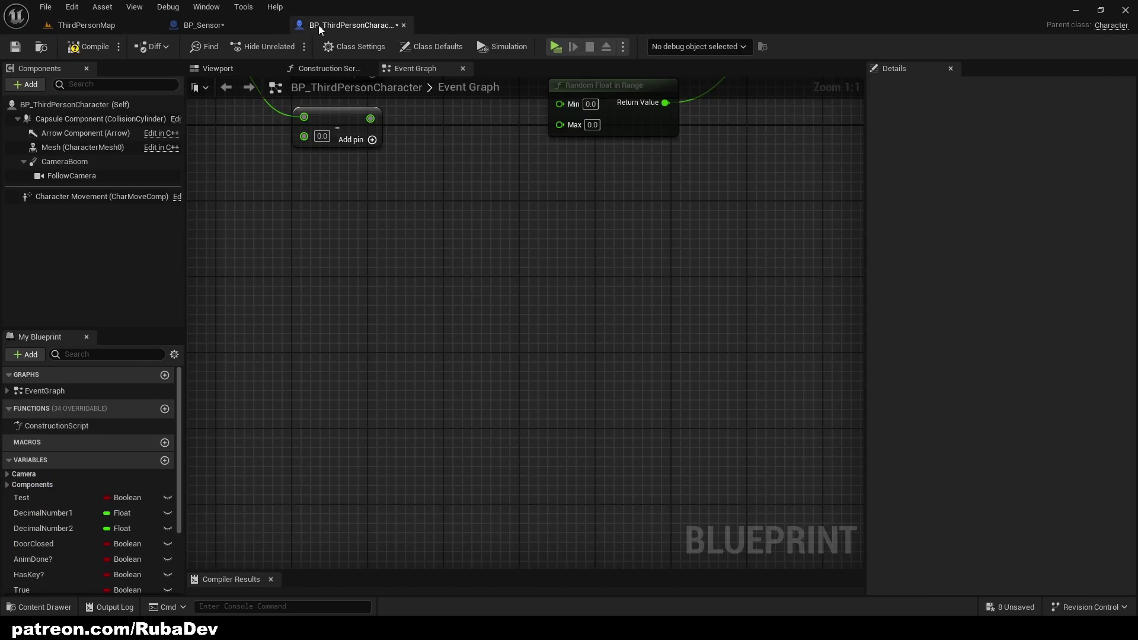
left_click(237, 26)
key("s")
right_click_drag(495, 276, 599, 334)
key("w")
key("s")
left_click_drag(1013, 362, 1018, 362)
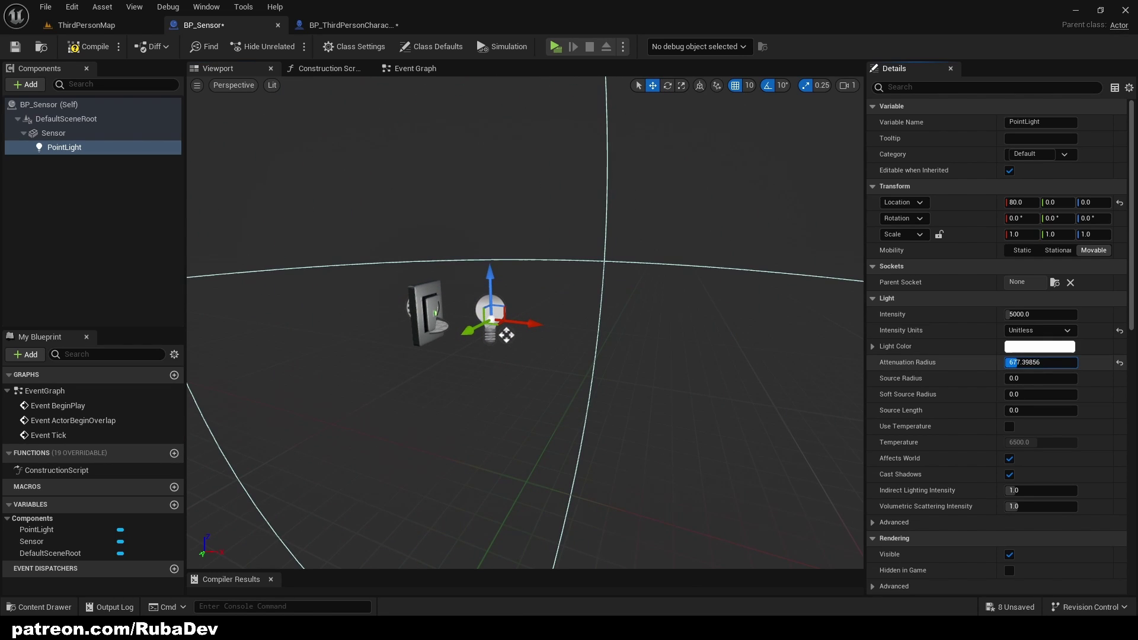
- Return to the ThirdPersonMap level and delete the separate point light from the room
left_click(349, 25)
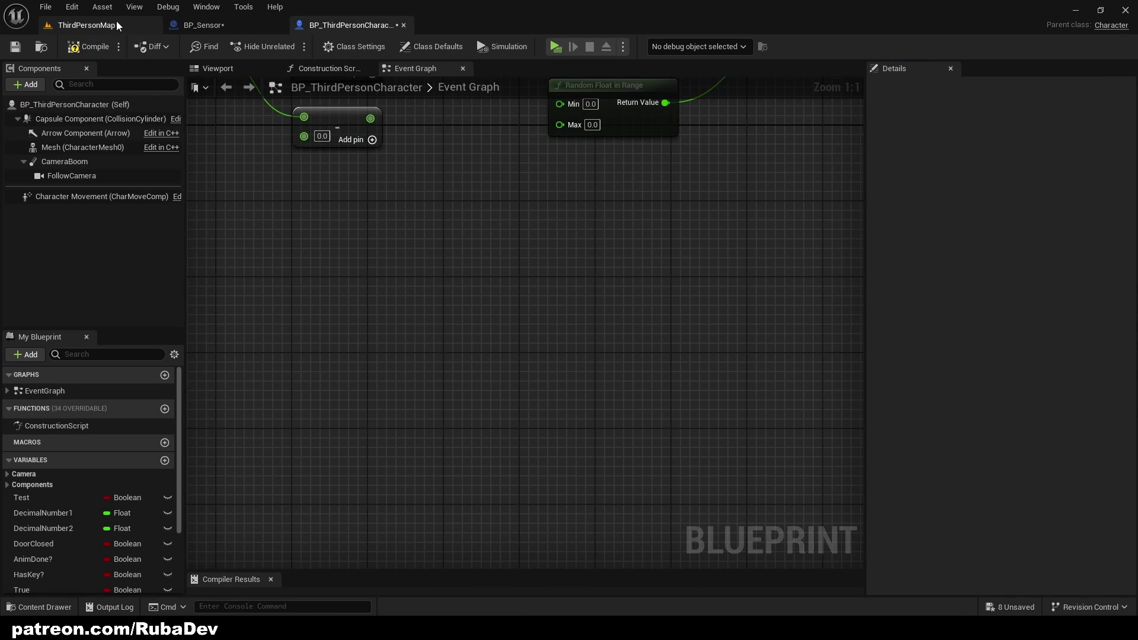
left_click(89, 25)
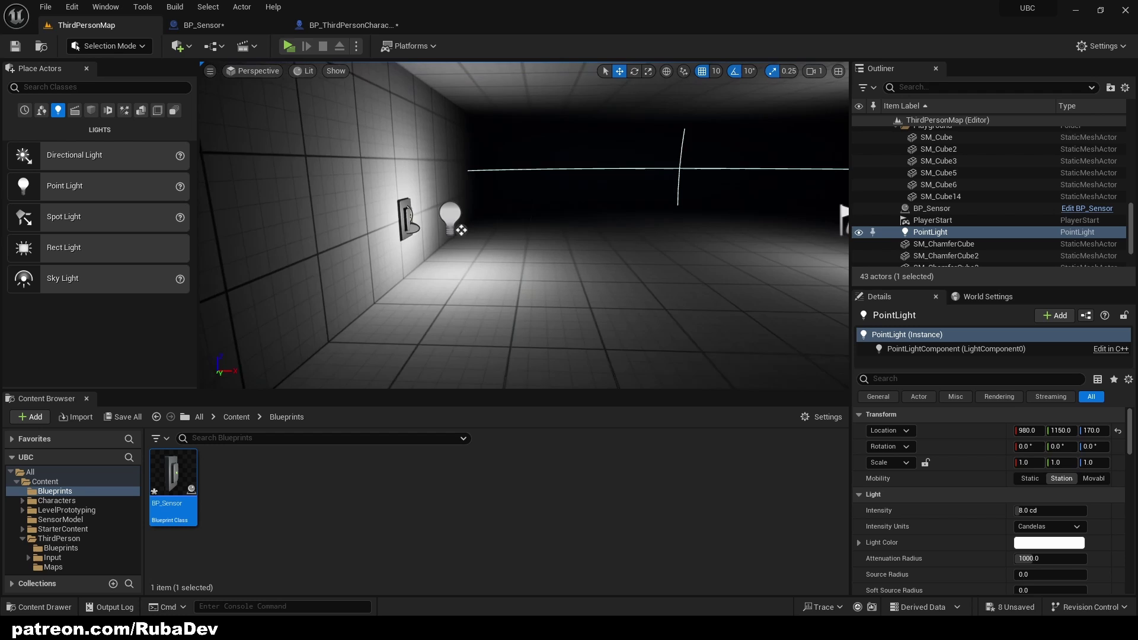
key("w")
right_click_drag(524, 225, 744, 212)
key("s")
key("w")
key("s")
key("s")
key("w")
key("Delete")
- Place a new point light actor in the room, away from the sensor, and select BP_Sensor
right_click_drag(587, 240, 413, 233)
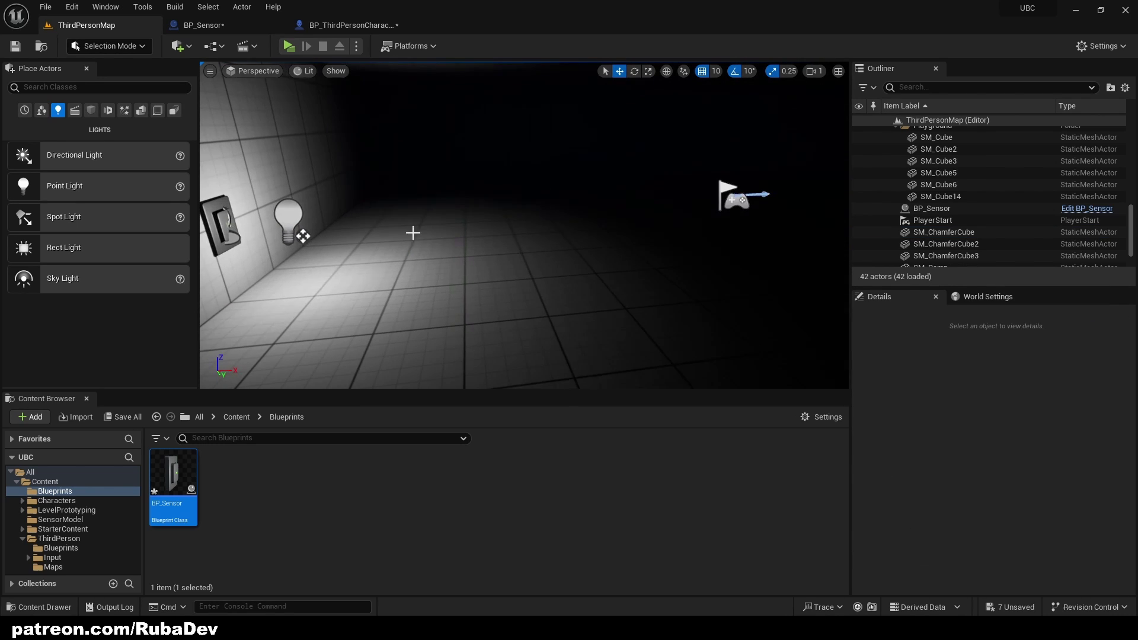
left_click_drag(73, 187, 604, 180)
right_click_drag(604, 180, 514, 204)
left_click(514, 205)
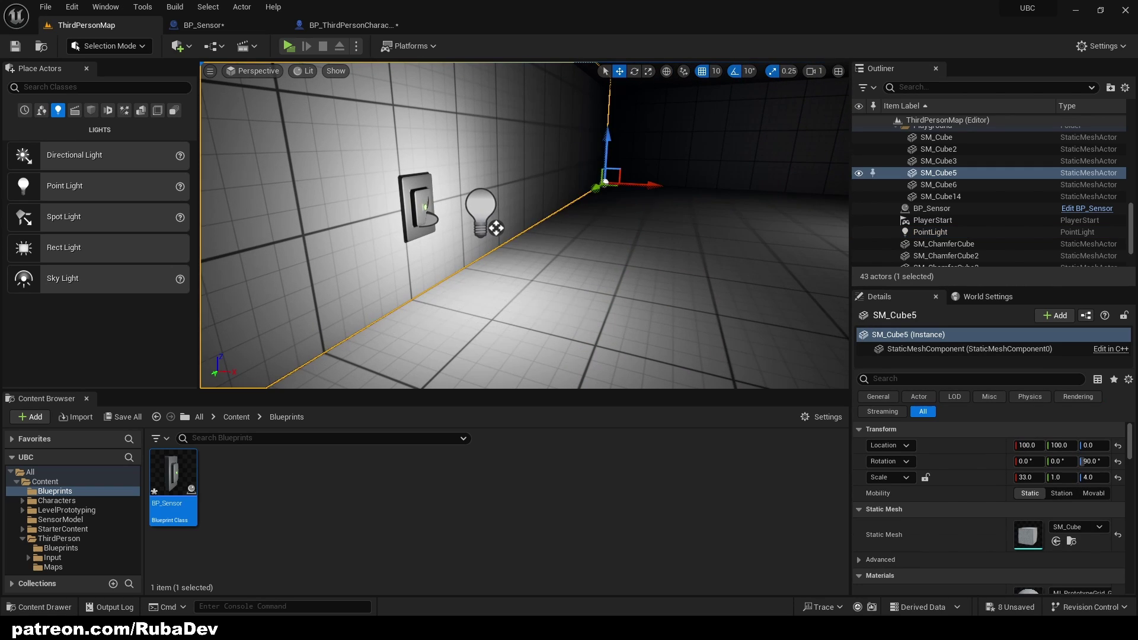
left_click(405, 184)
- Rename the BP_Sensor point light component to SensorLight, turn off its Visible option and check the result in the level
left_click(324, 27)
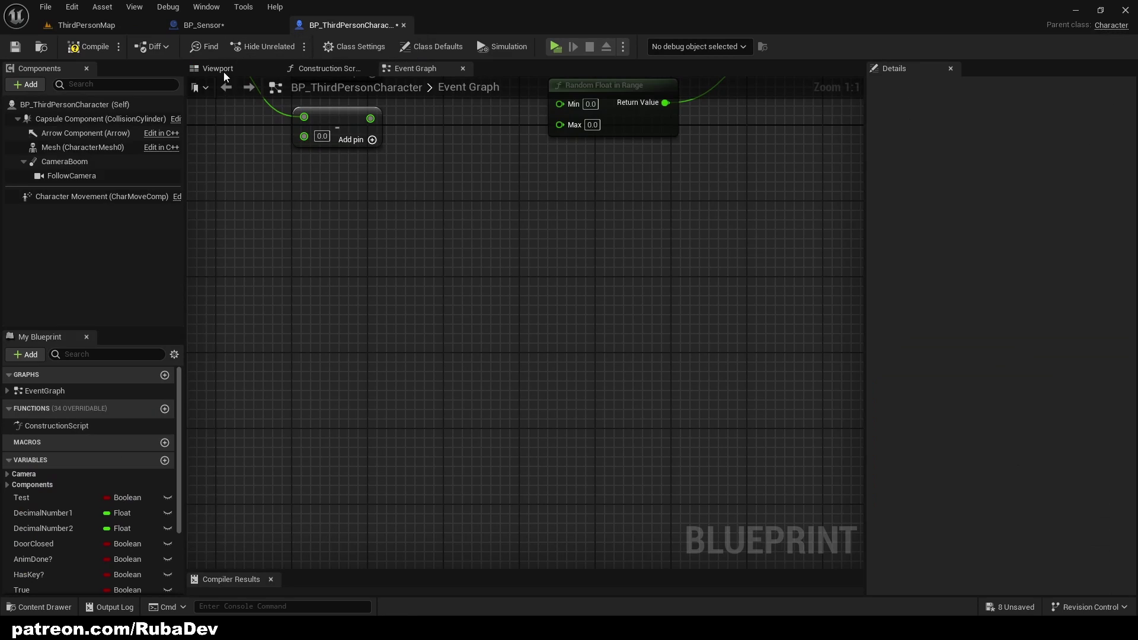
left_click(188, 26)
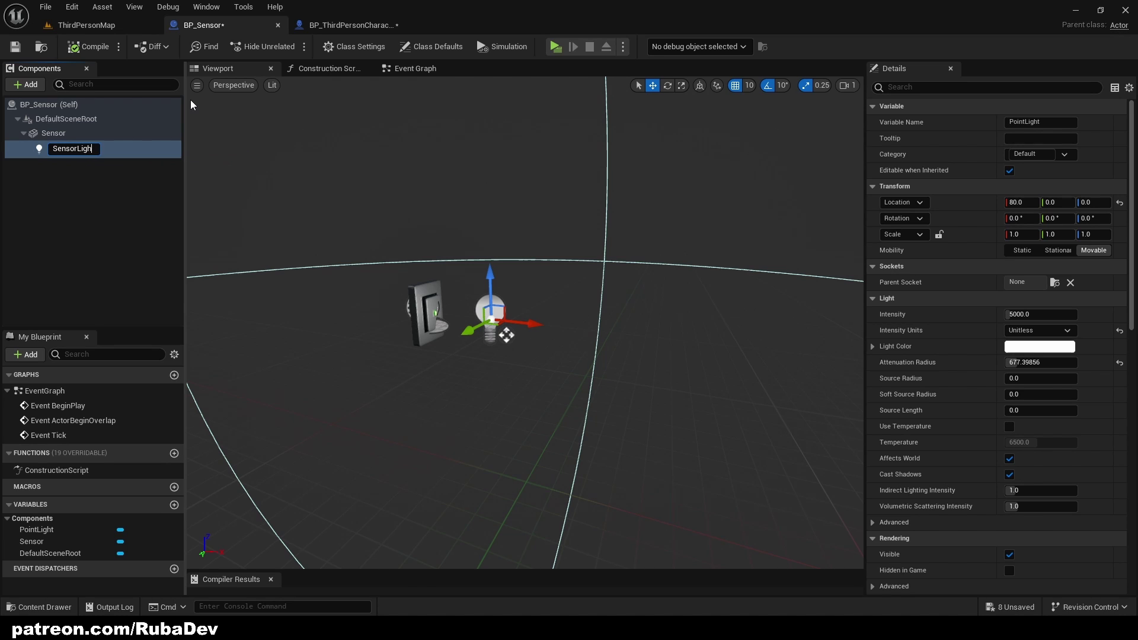
left_click(937, 87)
type("visi")
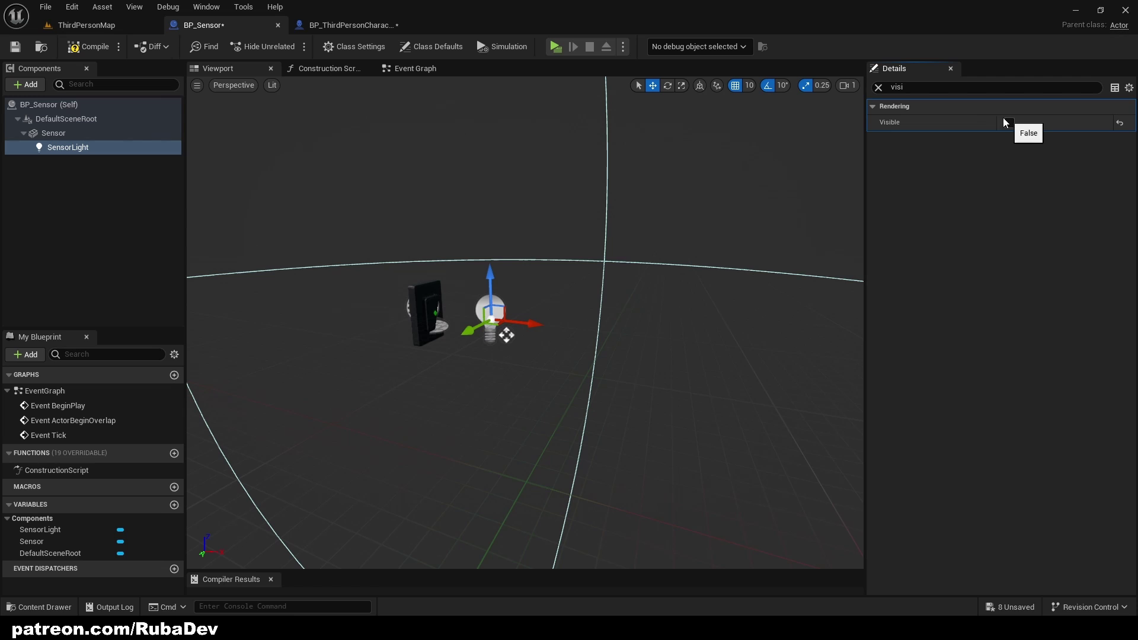
left_click(325, 24)
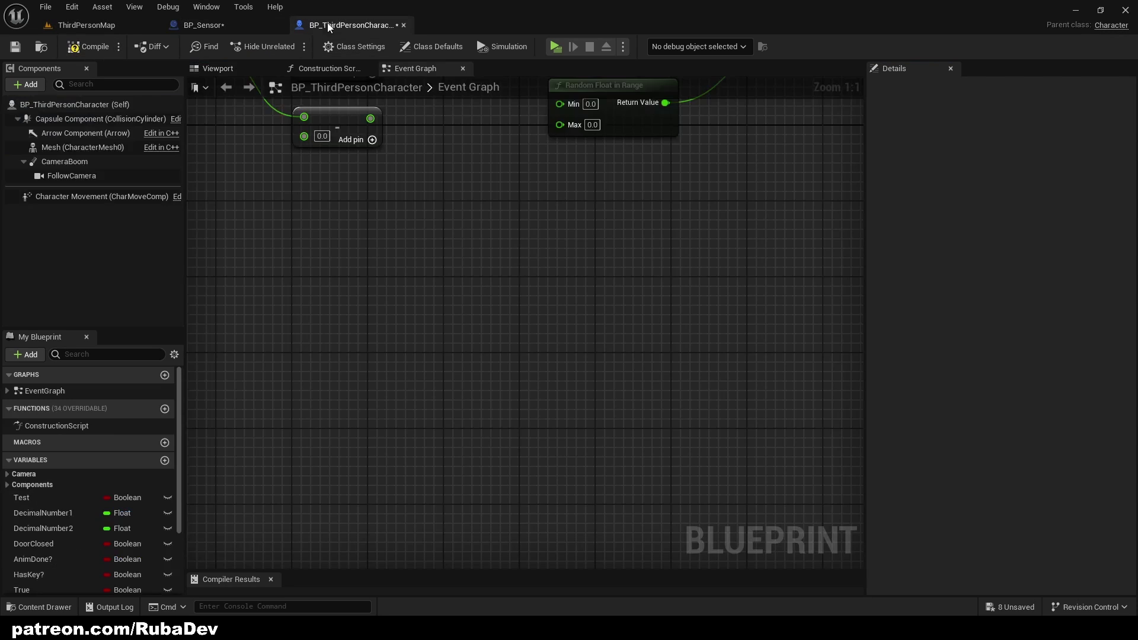
left_click(83, 25)
right_click_drag(460, 291, 460, 291)
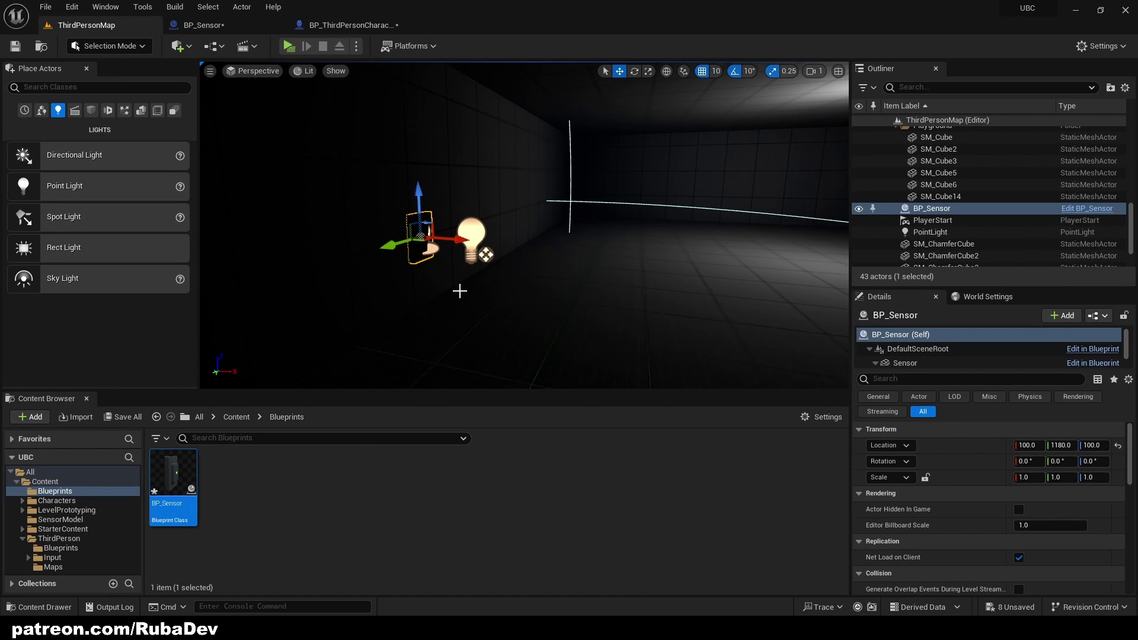
left_click(201, 25)
scroll(407, 270, "down", 3)
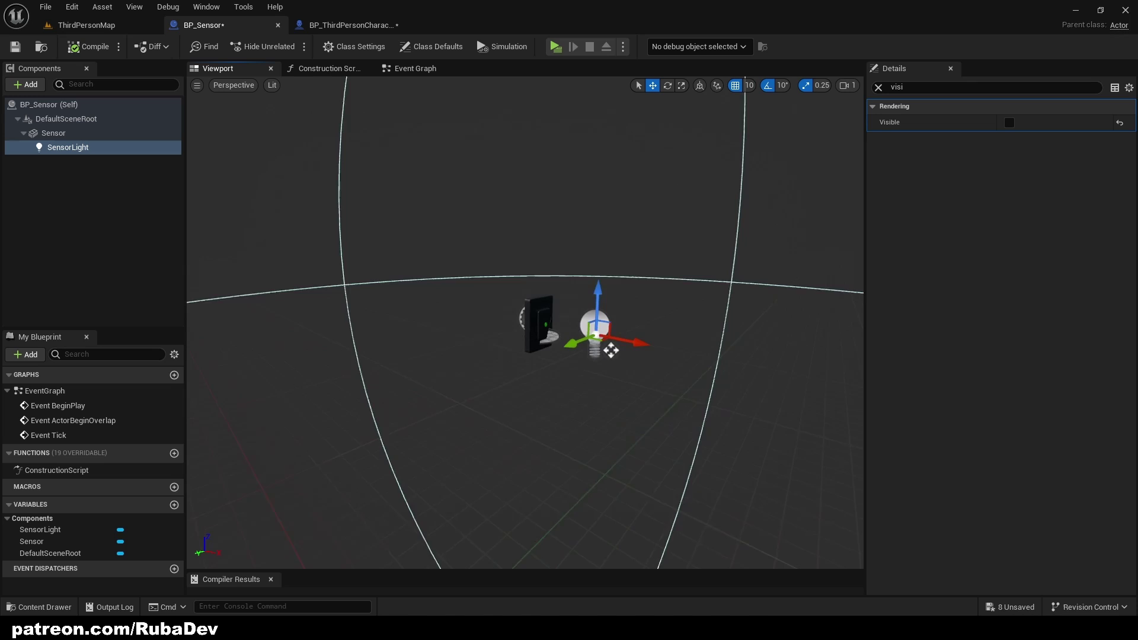
- Place a Post Process Volume from the visual effects actors in the ThirdPersonMap level
left_click(83, 25)
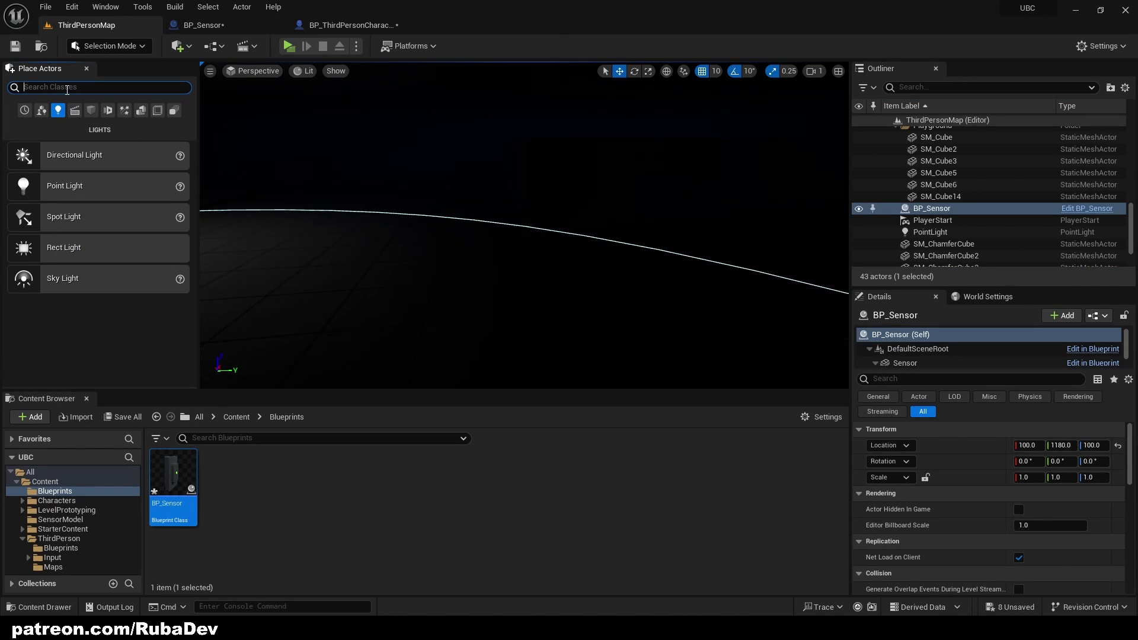
left_click(173, 111)
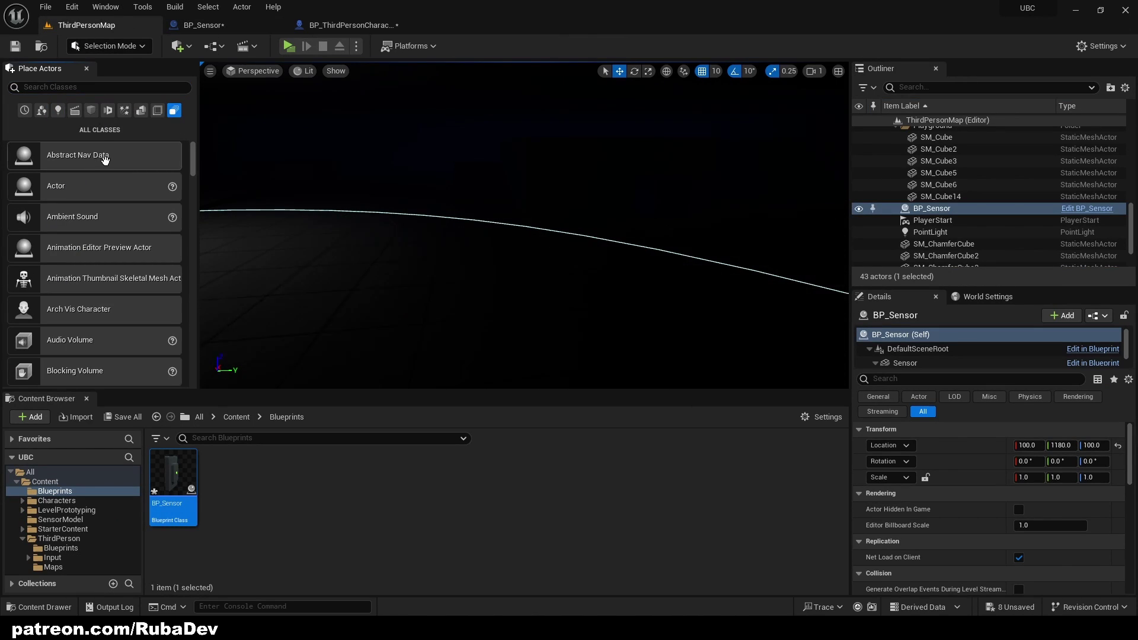
left_click(108, 113)
left_click(142, 112)
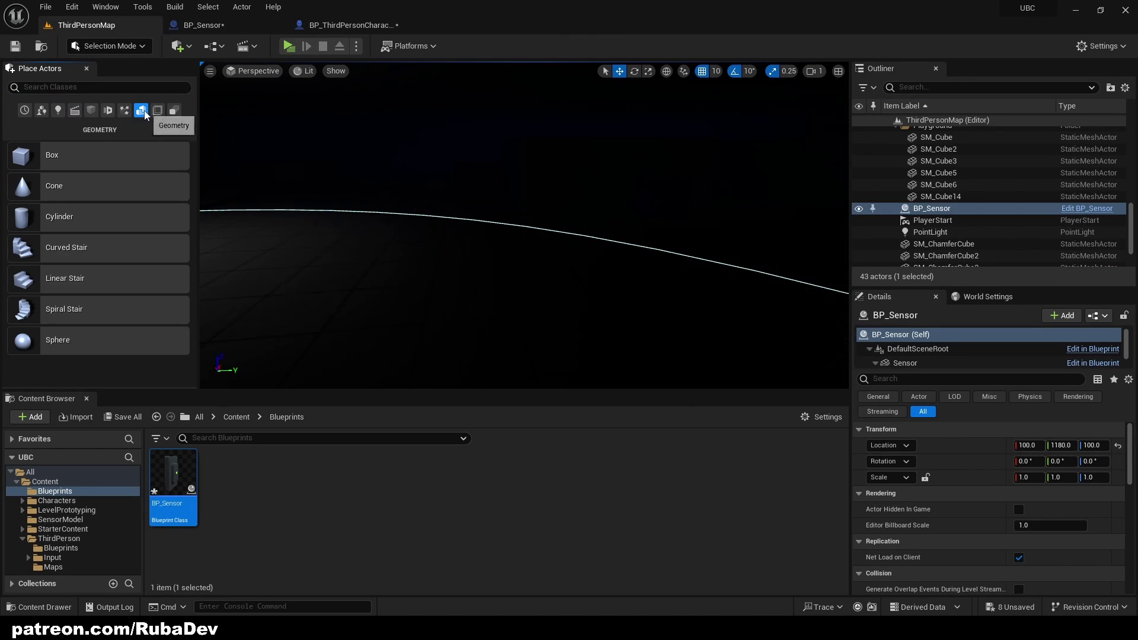
left_click(75, 111)
left_click(92, 112)
left_click(108, 111)
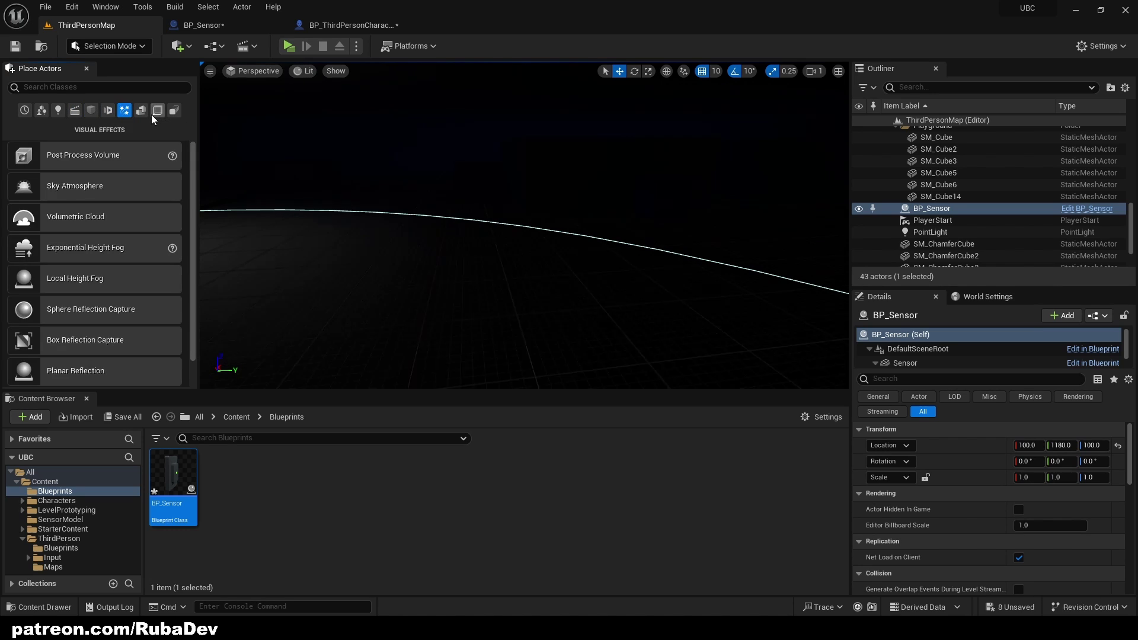
left_click(157, 112)
left_click(124, 110)
left_click_drag(419, 137, 359, 127)
- Enable the Min EV100 and Max EV100 exposure overrides on the Post Process Volume and set Min EV100 to 1
left_click(990, 377)
type("ex")
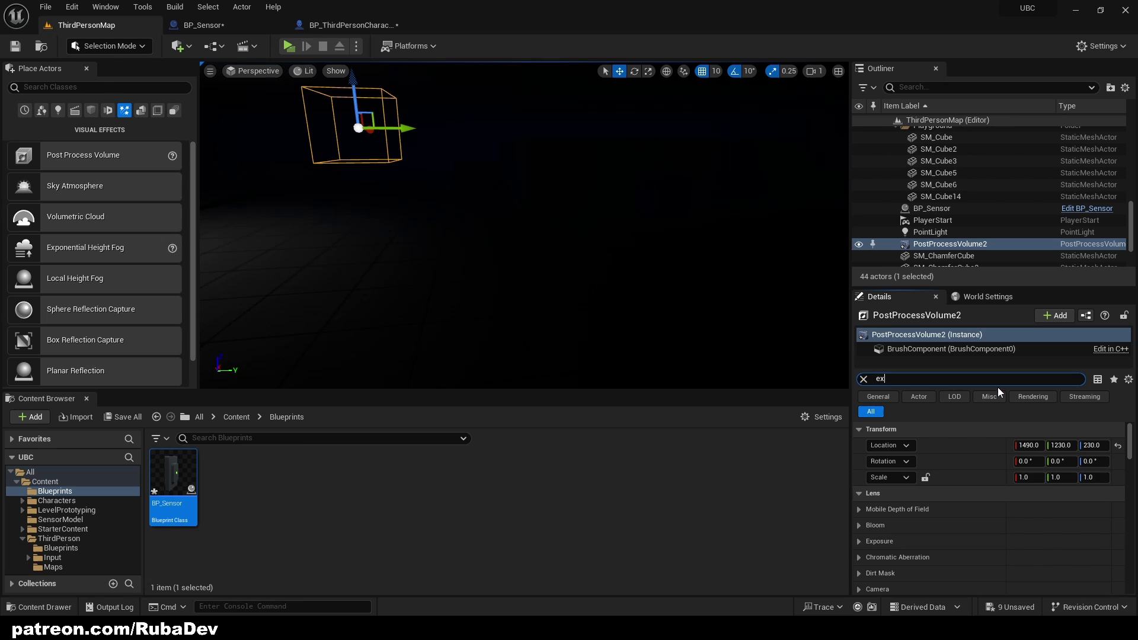
scroll(947, 438, "down", 3)
left_click(881, 514)
left_click(879, 530)
left_click(1046, 513)
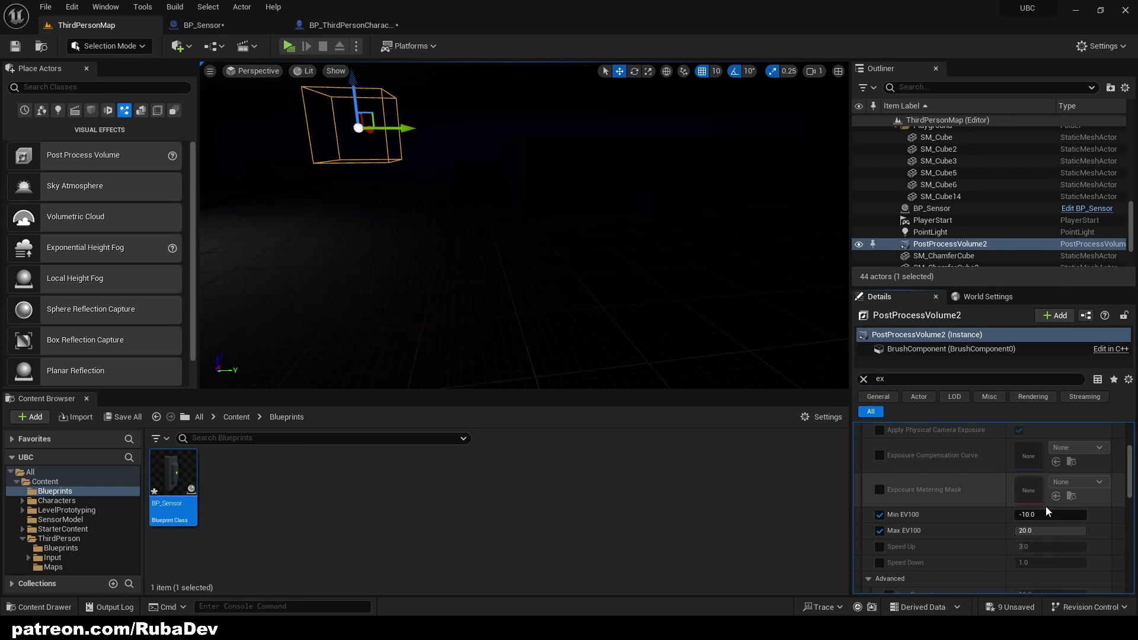
type("1")
scroll(945, 451, "up", 5)
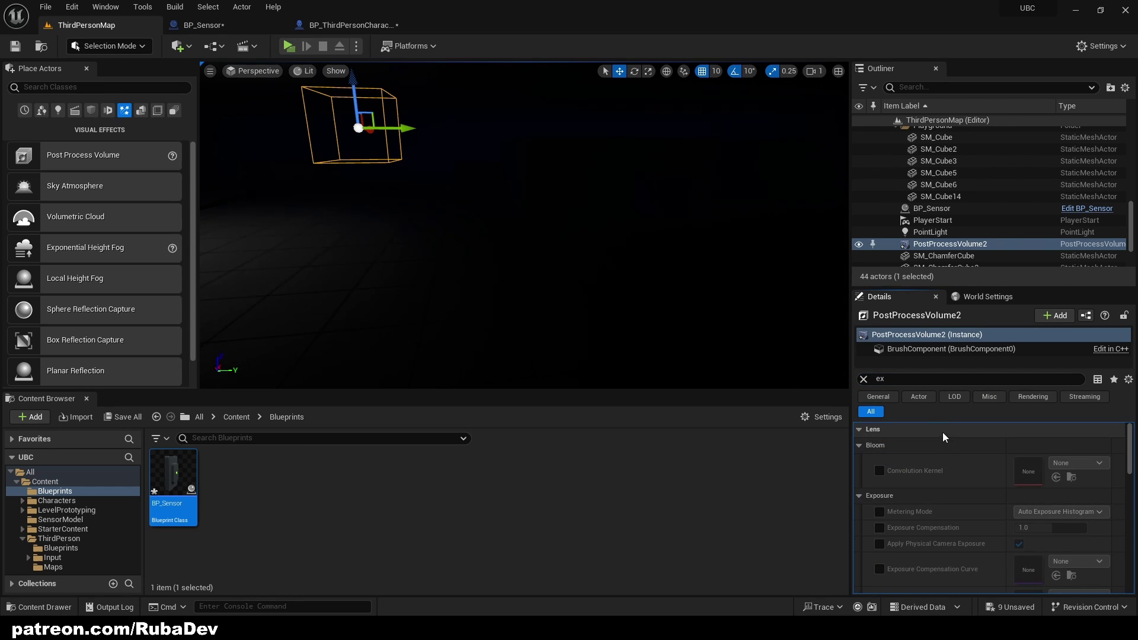
- Make the Post Process Volume unbound so that its settings apply to the whole level
left_click(904, 380)
type("b")
type("bi")
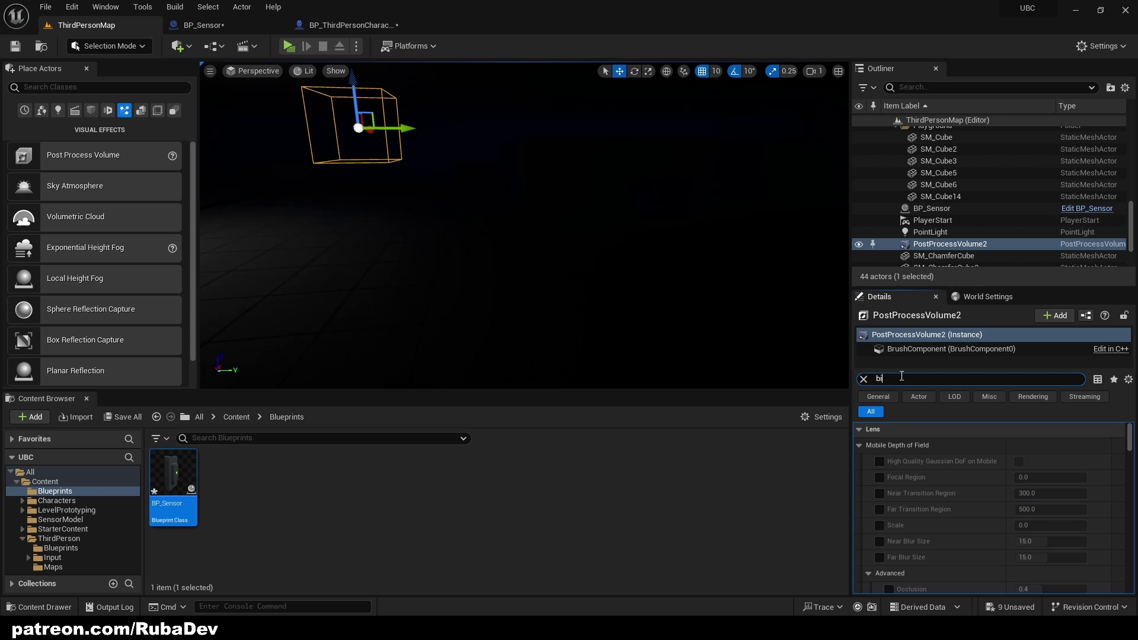
key("BackSpace")
type("ou")
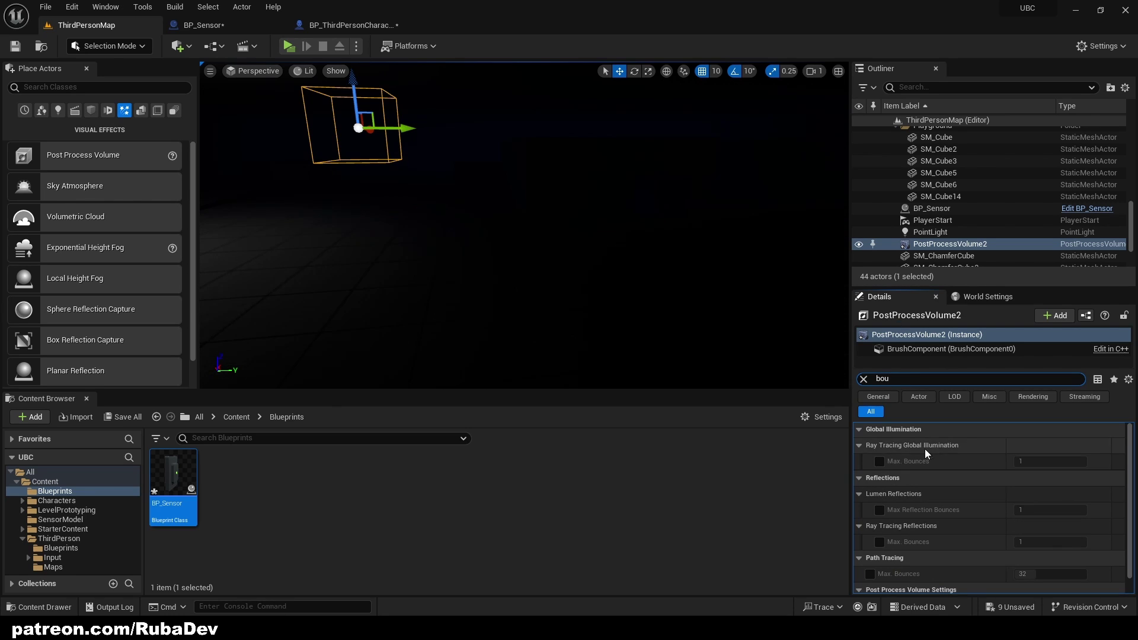
scroll(952, 460, "down", 1)
left_click(1018, 585)
left_click(442, 268)
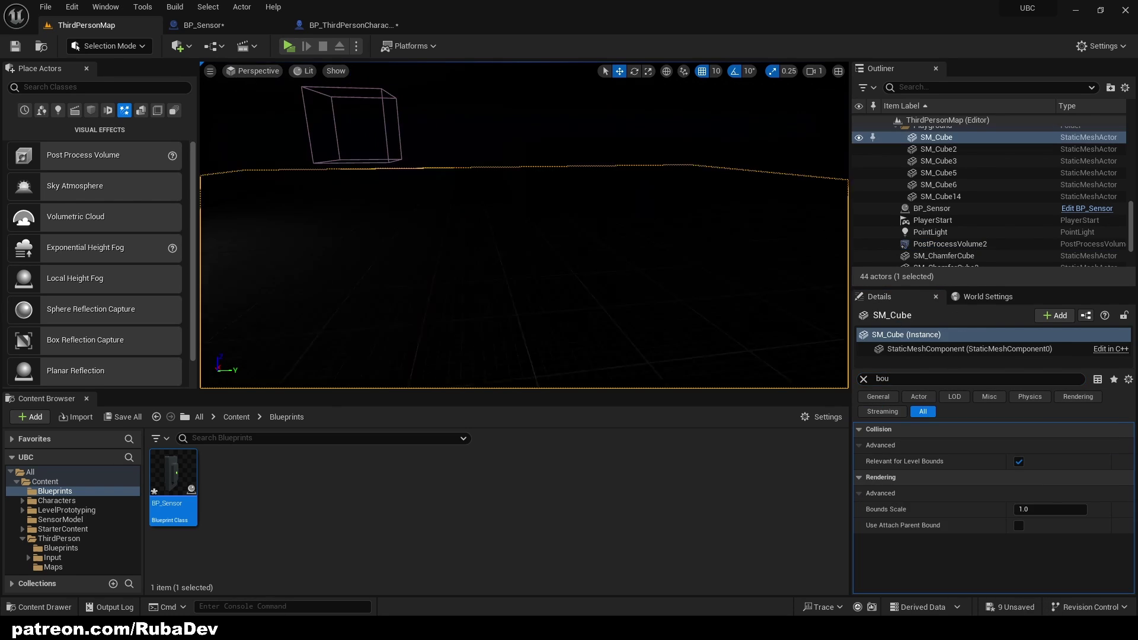
- Scale the Sensor mesh component in BP_Sensor uniformly to 0.7
right_click_drag(442, 268, 249, 268)
left_click(449, 234)
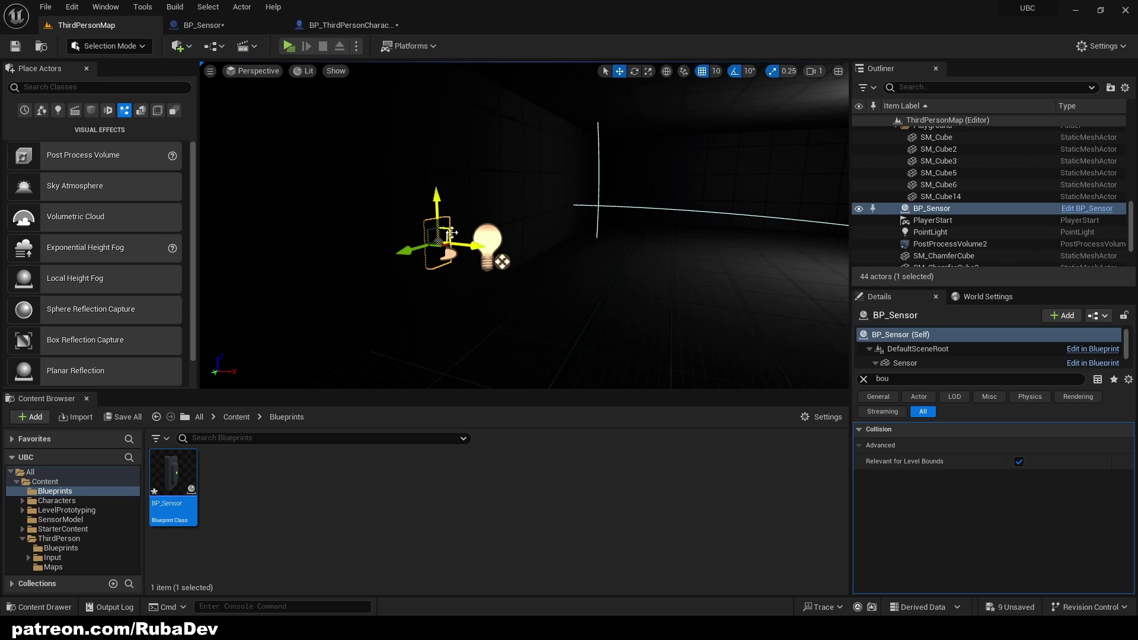
left_click(220, 26)
left_click(519, 317)
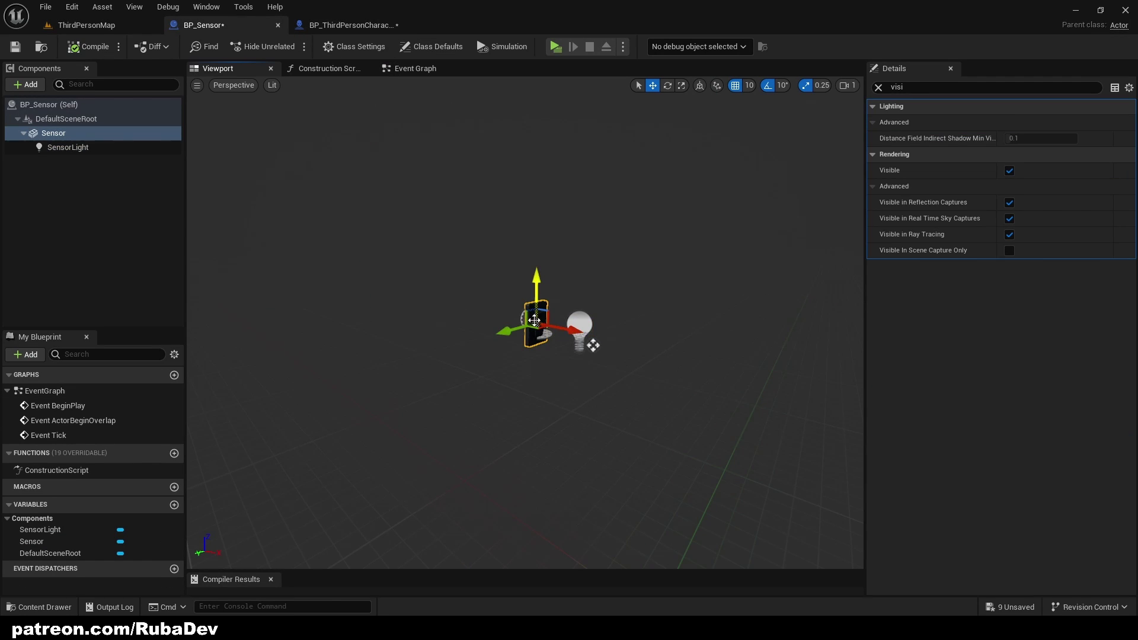
key("f")
left_click(879, 87)
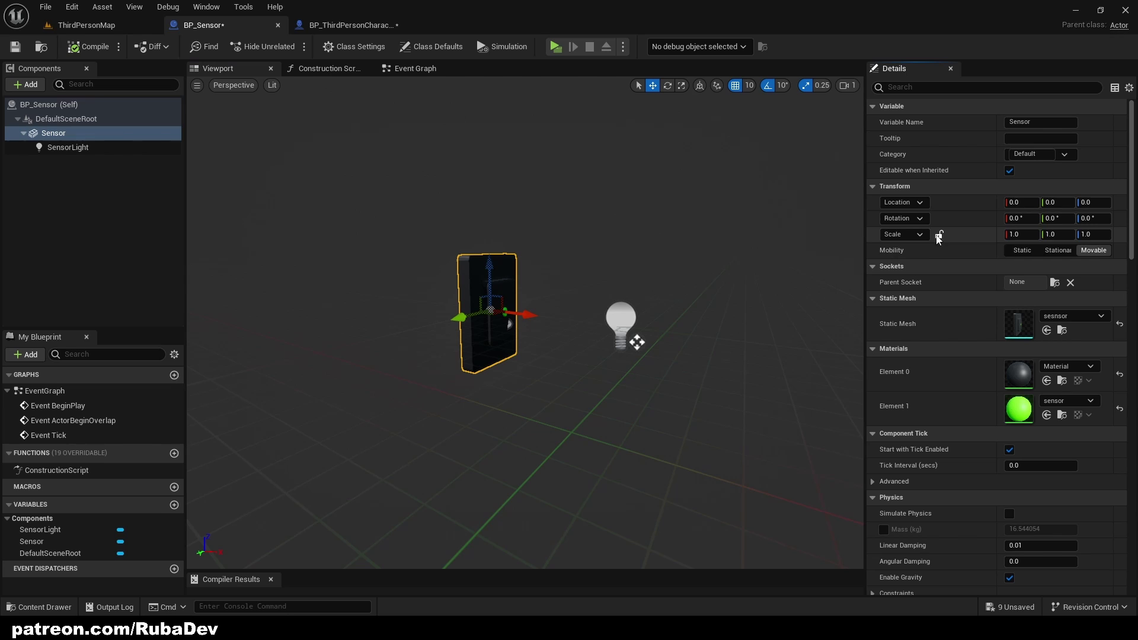
left_click(938, 236)
type("0.7")
key("Return")
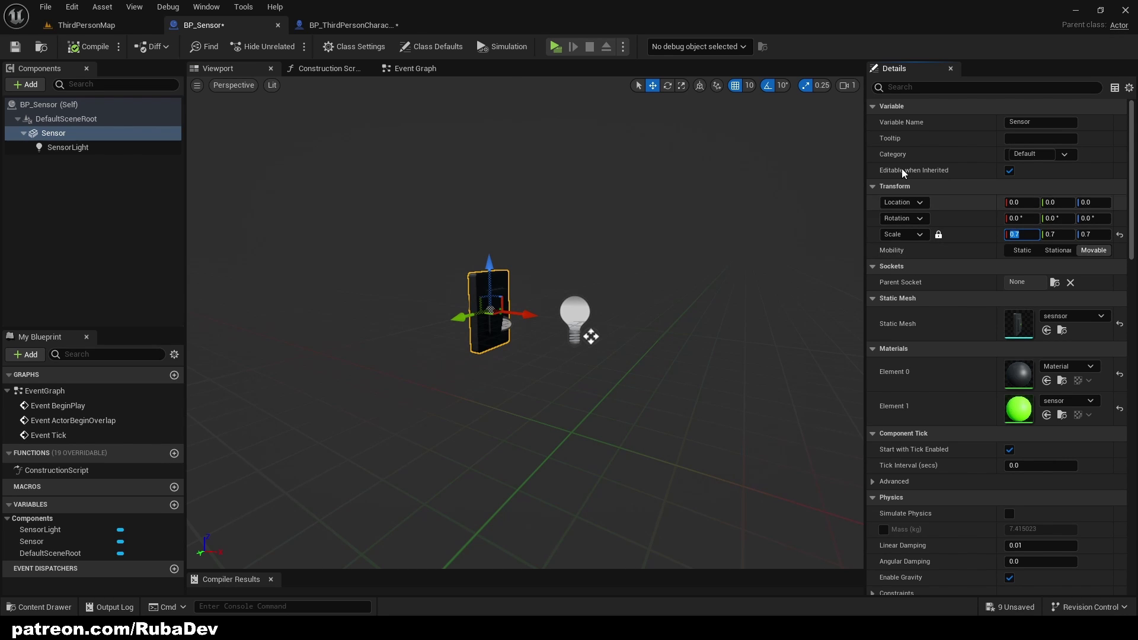
- Move the level's point light toward the sensor wall and lower it from the ceiling
left_click(87, 25)
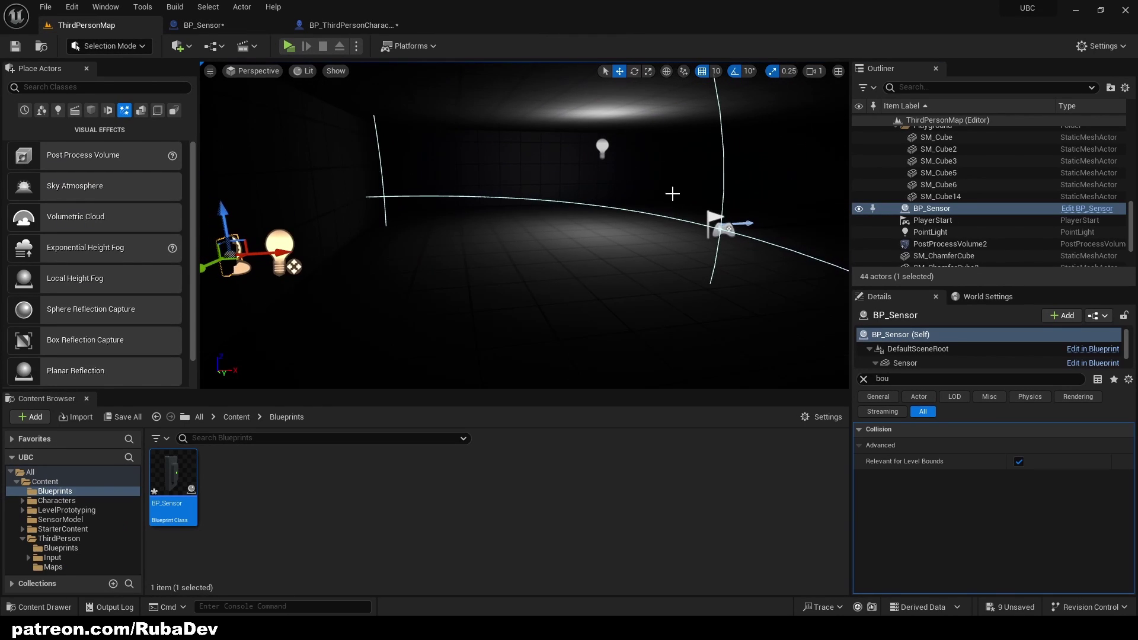
left_click(602, 148)
left_click_drag(606, 146, 226, 130)
right_click_drag(226, 130, 163, 121)
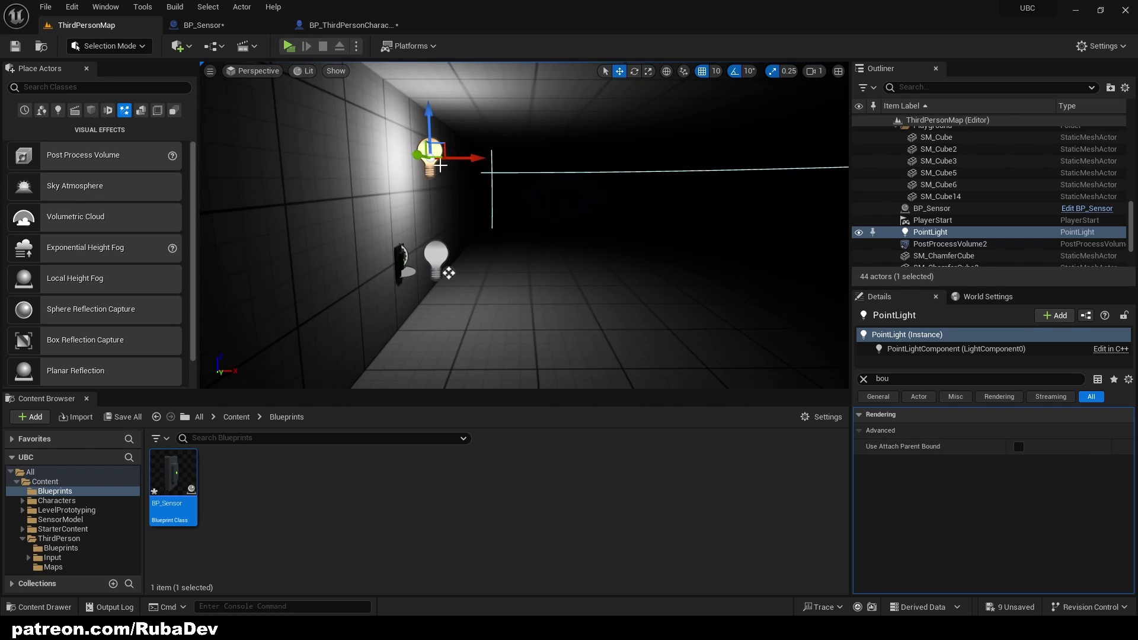
left_click_drag(461, 156, 537, 159)
left_click_drag(507, 121, 507, 211)
- Turn off grid snapping and adjust the sensor's position along X against the wall
right_click_drag(433, 273, 353, 287)
key("w")
left_click(433, 273)
right_click_drag(432, 273, 403, 258)
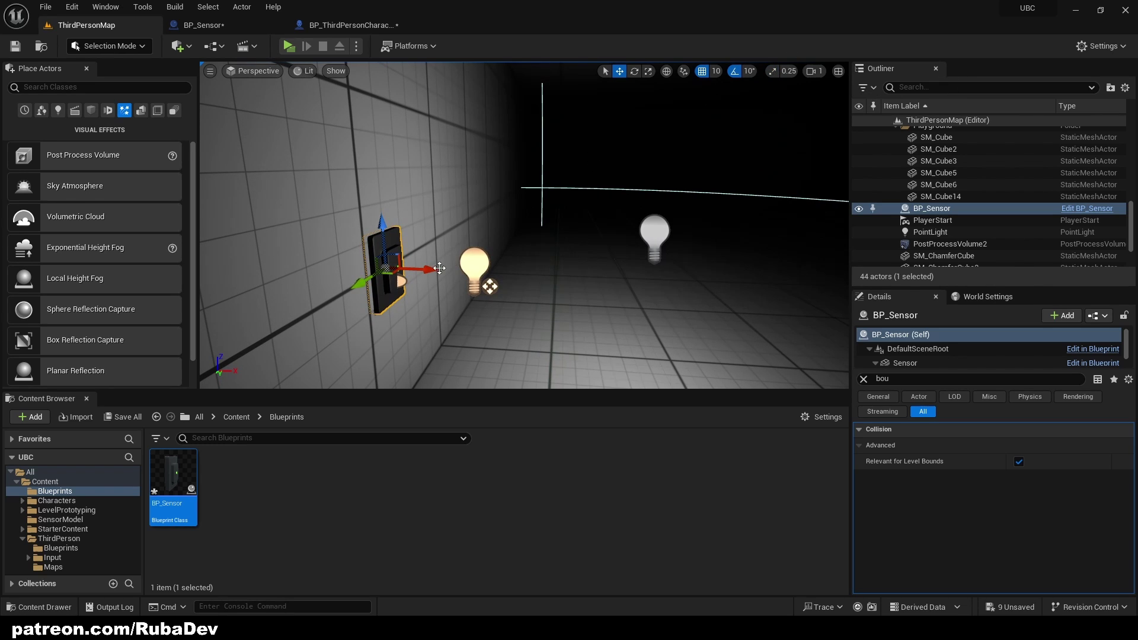
left_click(722, 86)
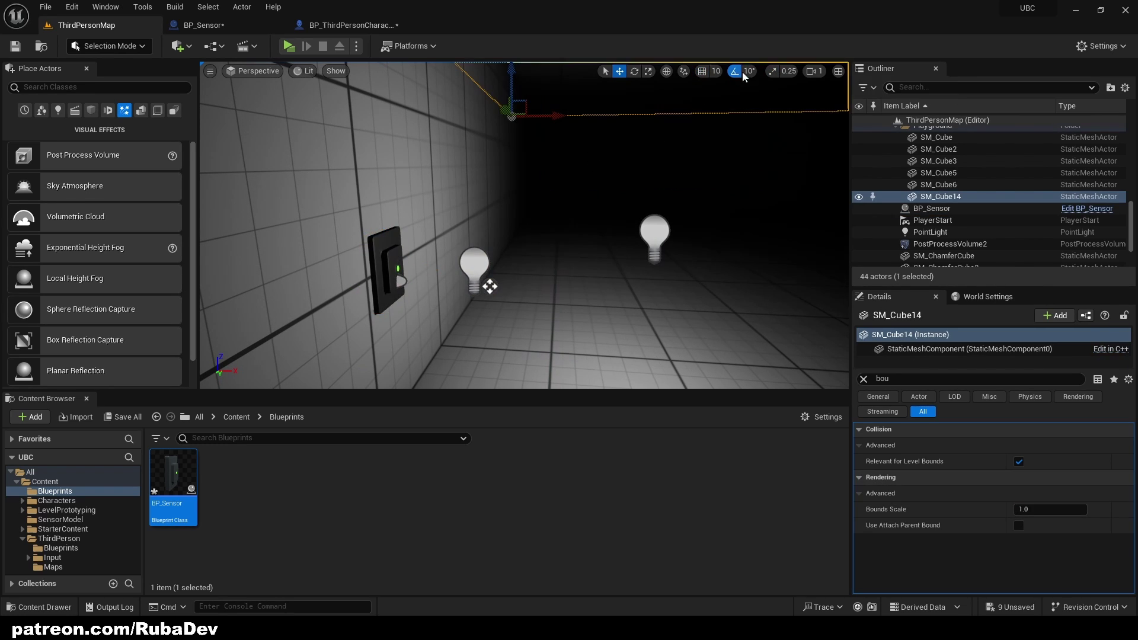
left_click(389, 274)
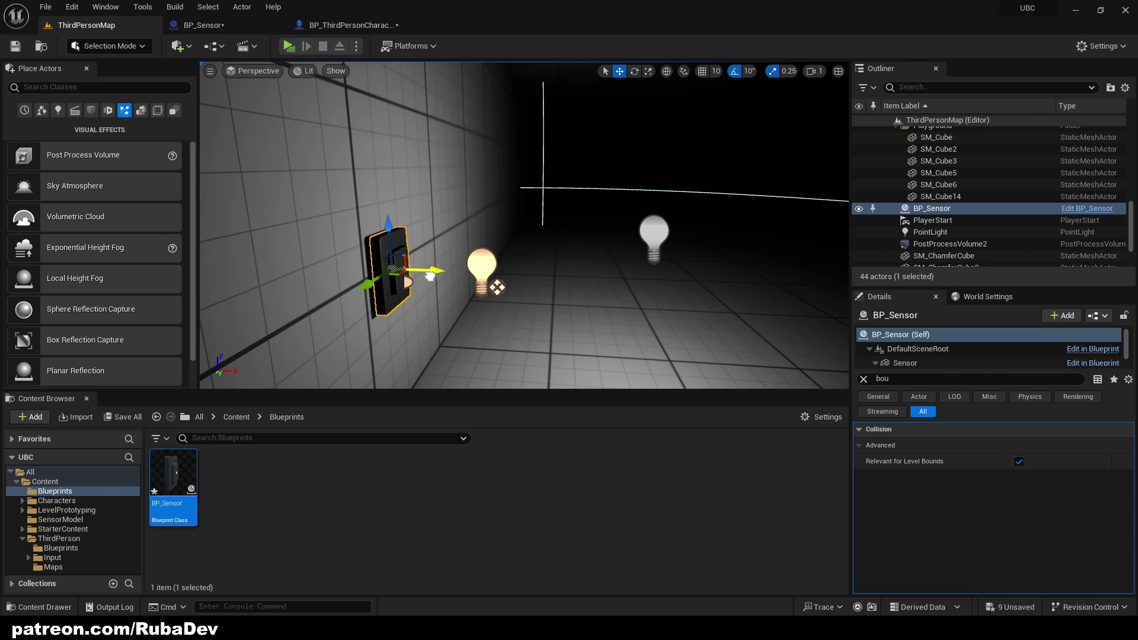
left_click(497, 315)
- Move the level's point light farther from the sensor, out into the room
right_click_drag(497, 316, 534, 311)
left_click(576, 243)
left_click_drag(615, 249, 830, 248)
right_click_drag(770, 247, 830, 248)
mouse_move(693, 240)
left_mouse_down()
mouse_move(656, 239)
mouse_move(704, 240)
left_mouse_up()
mouse_move(705, 239)
right_mouse_down()
mouse_move(640, 234)
mouse_move(711, 254)
right_mouse_up()
- Return to the BP_Sensor blueprint and select its Sensor mesh component
left_click(346, 25)
left_click(203, 25)
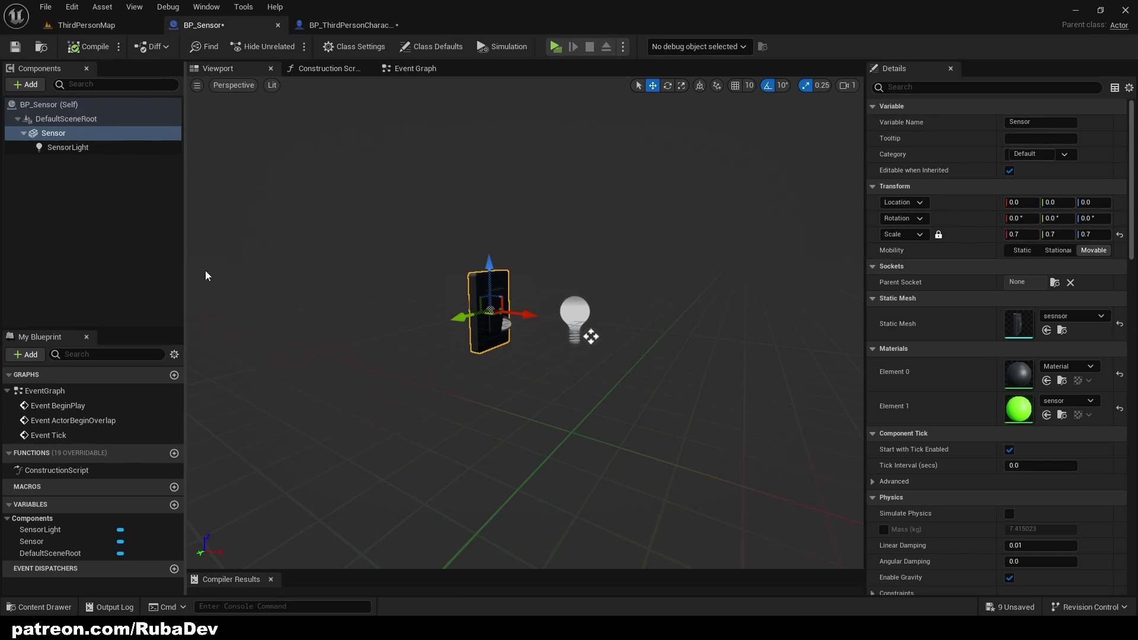
left_click(89, 147)
right_click_drag(479, 196, 487, 186)
left_click(473, 286)
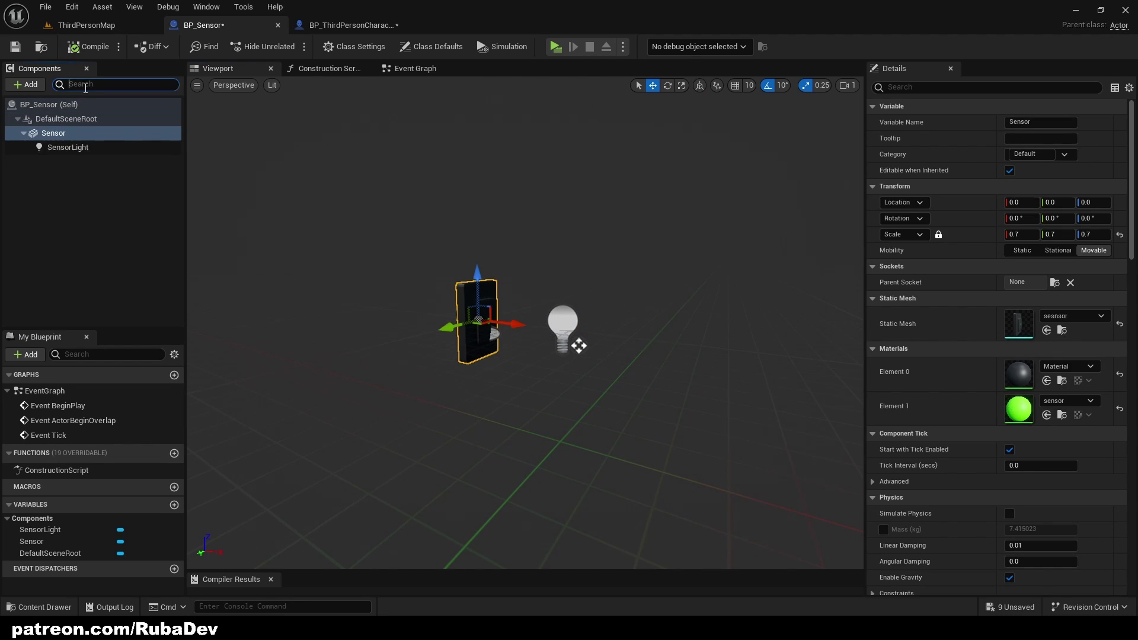
- Add a Box Collision component as a child of the Sensor mesh
left_click(29, 86)
type("coll")
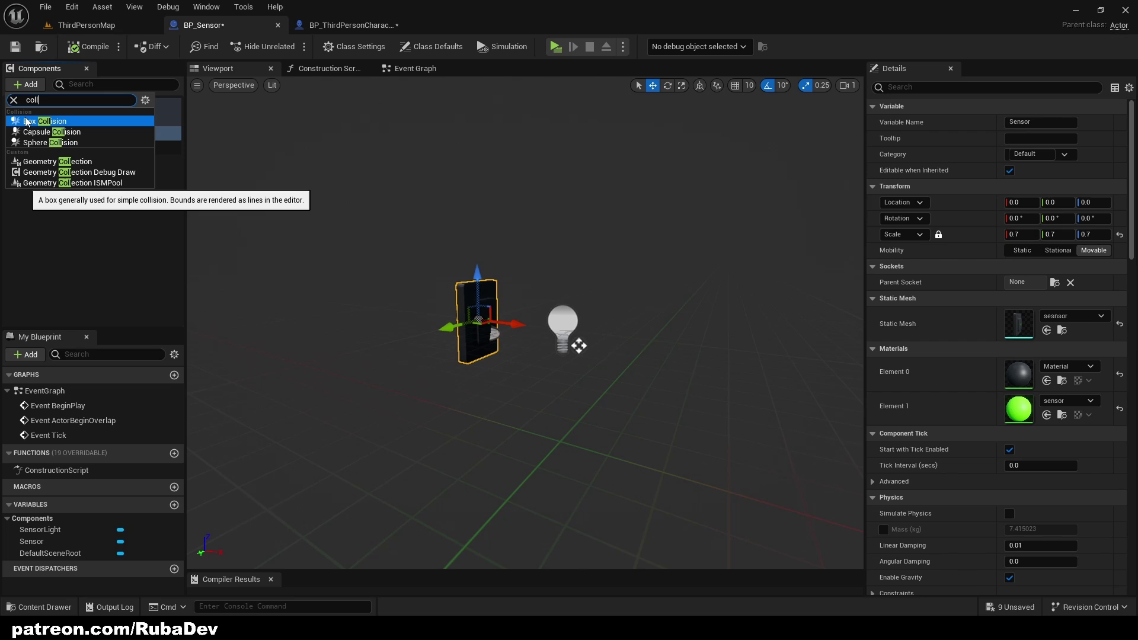
left_click(26, 122)
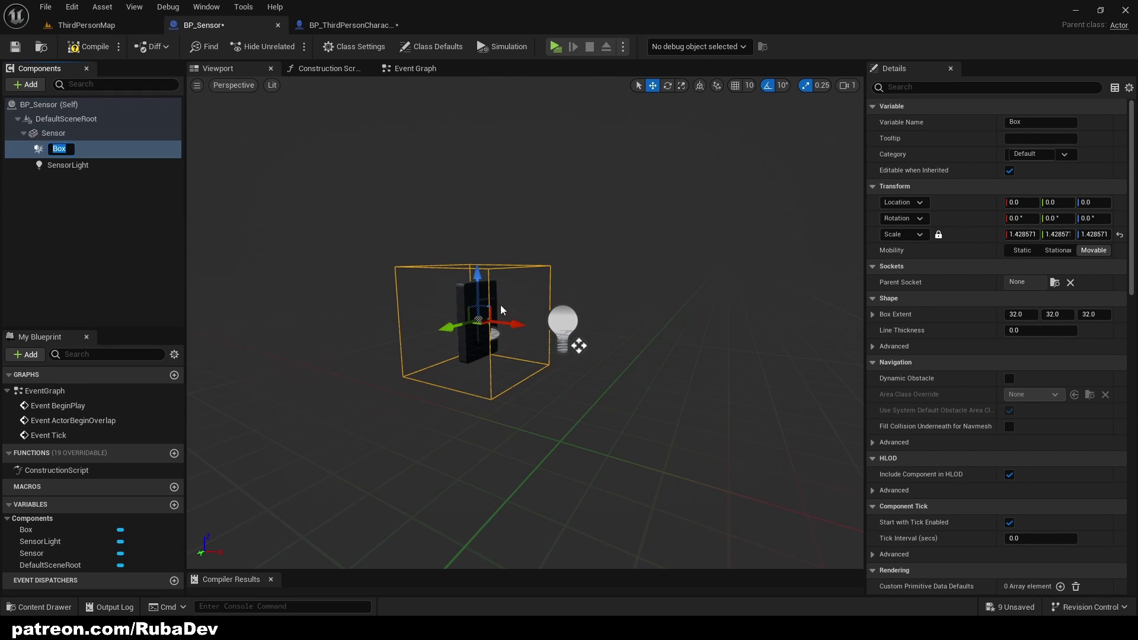
type("r")
- Scale the collision box down along Z to about 0.68
left_click(481, 281)
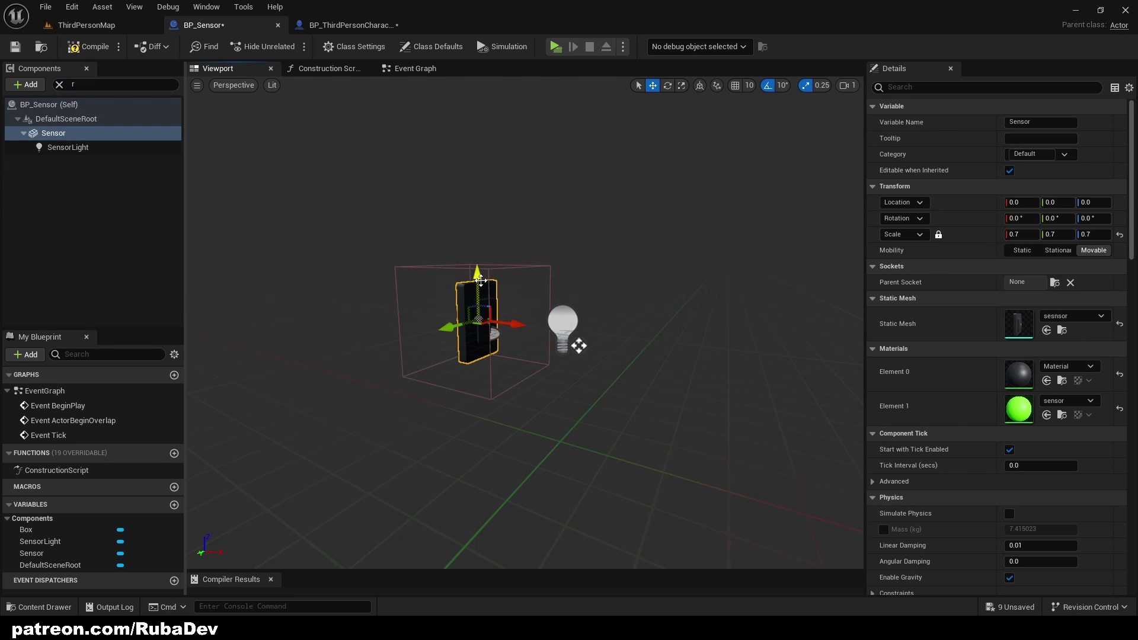
left_click(495, 270)
key("r")
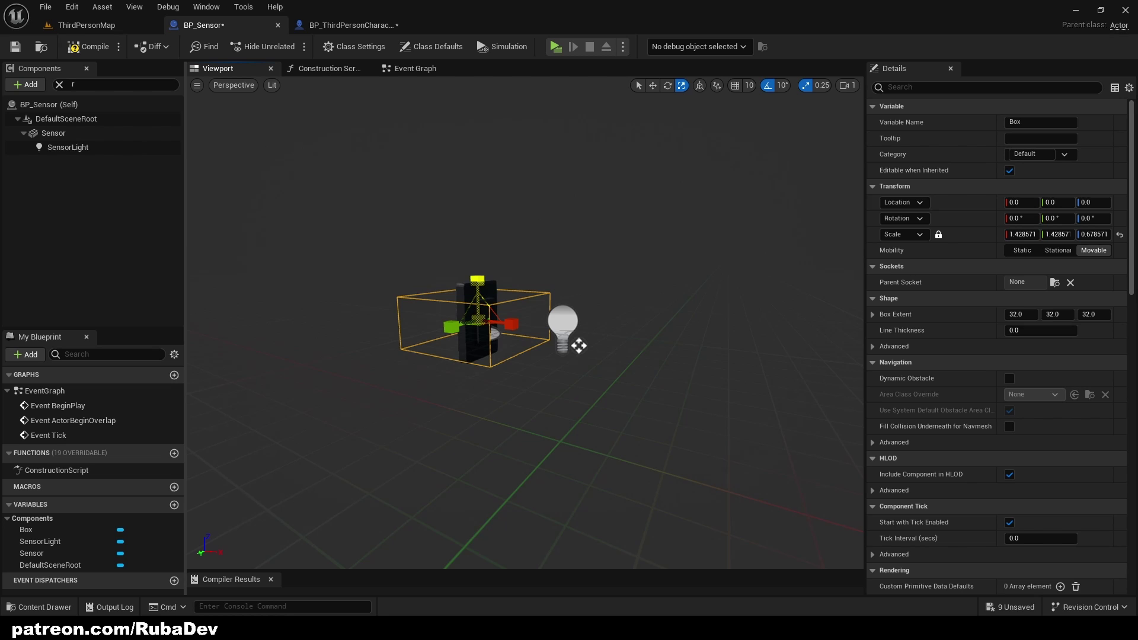
right_click_drag(475, 288, 386, 288)
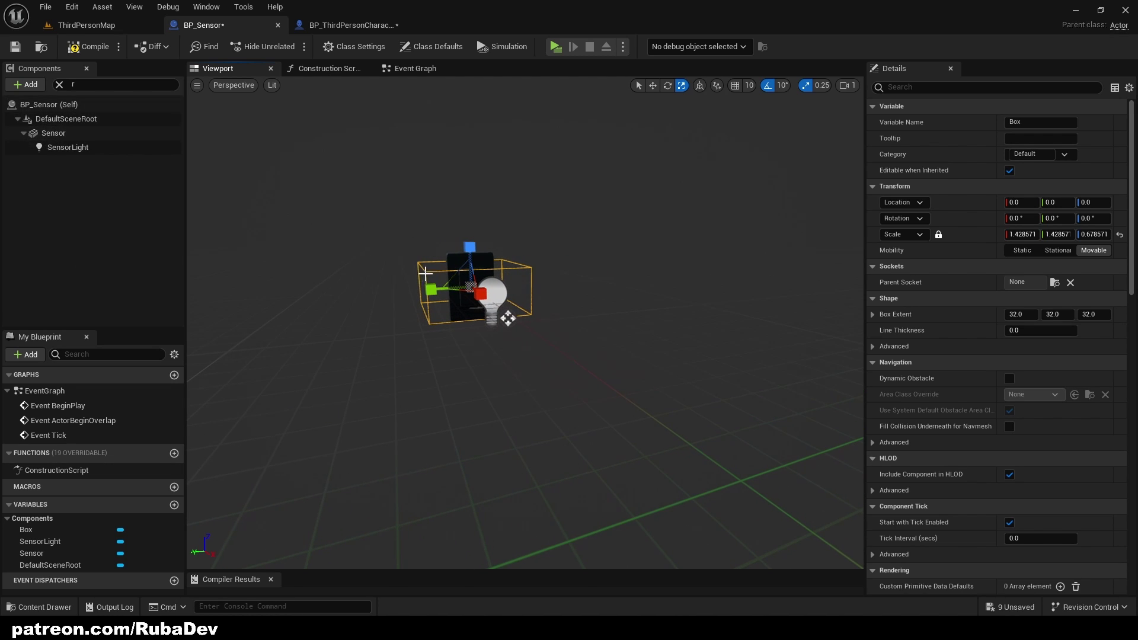
mouse_move(386, 248)
right_mouse_down()
mouse_move(356, 247)
mouse_move(385, 248)
mouse_move(373, 247)
right_mouse_up()
key("w")
key("s")
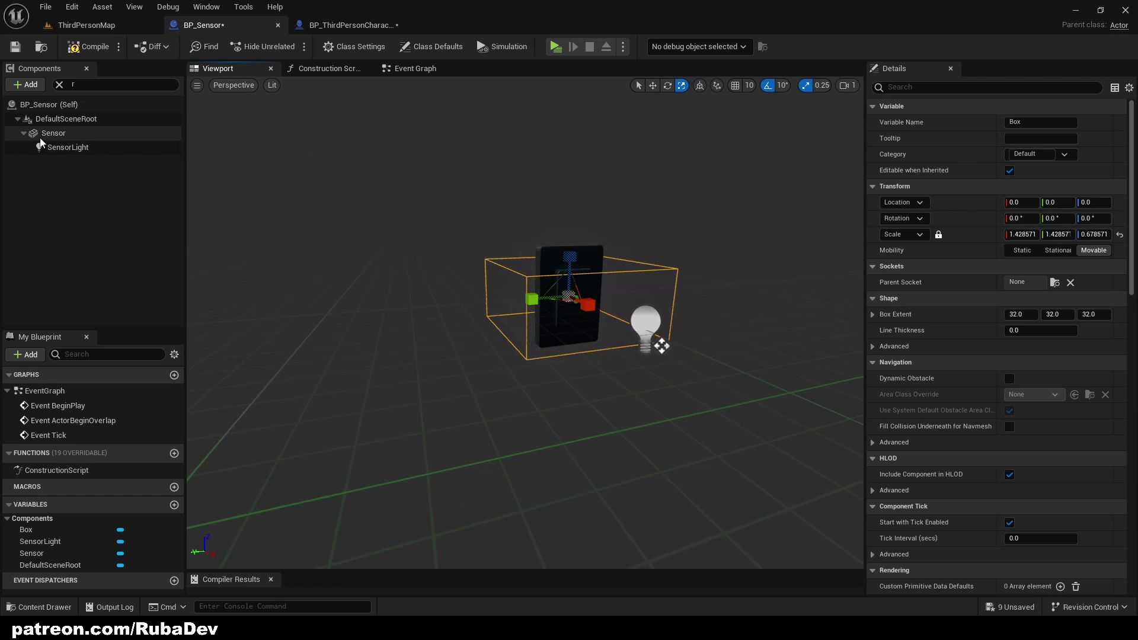
- Undo the collision box's scaling and its addition under the Sensor mesh
left_click(23, 134)
left_click(23, 133)
key("ctrl+z")
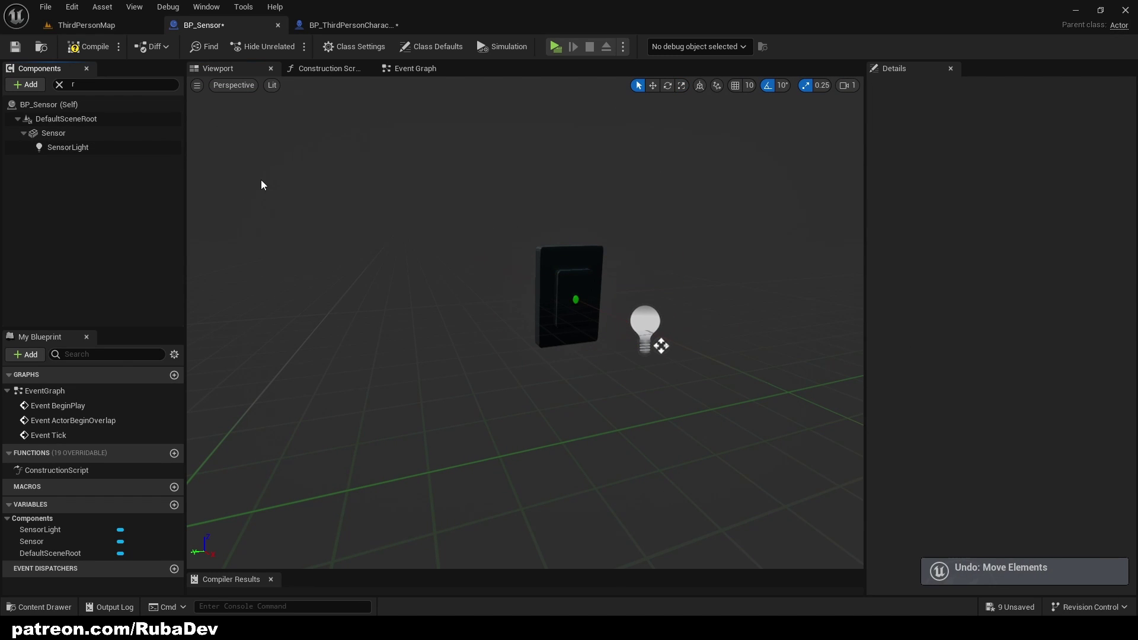
- Add a Box Collision component under DefaultSceneRoot instead of under the Sensor mesh
key("r")
left_click(99, 133)
left_click(56, 118)
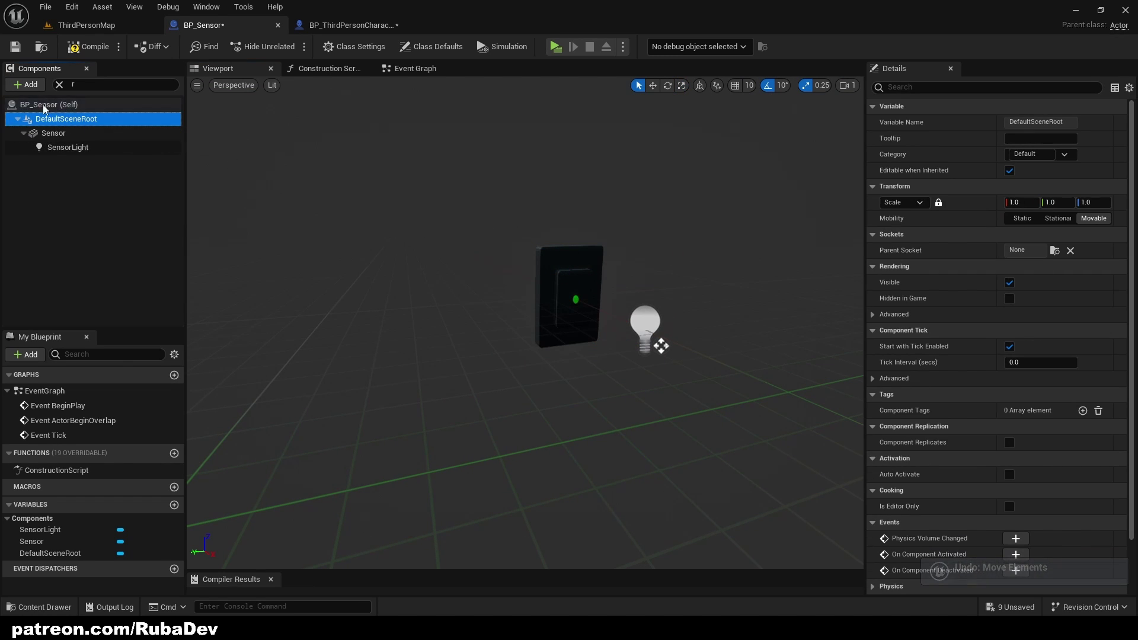
left_click(33, 90)
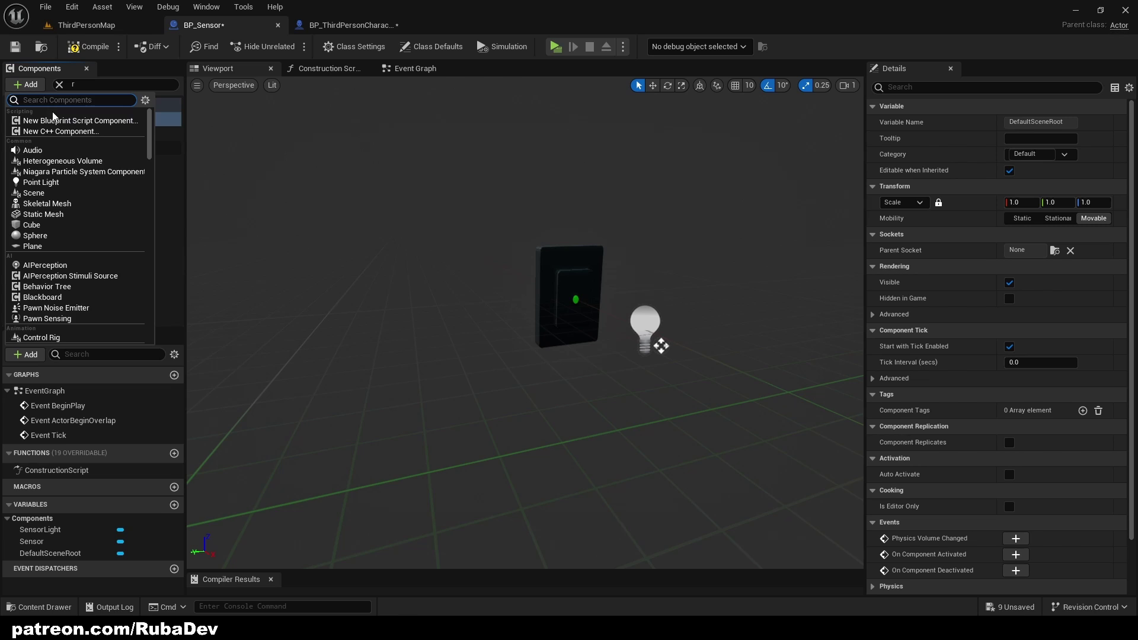
type("bo")
left_click(44, 139)
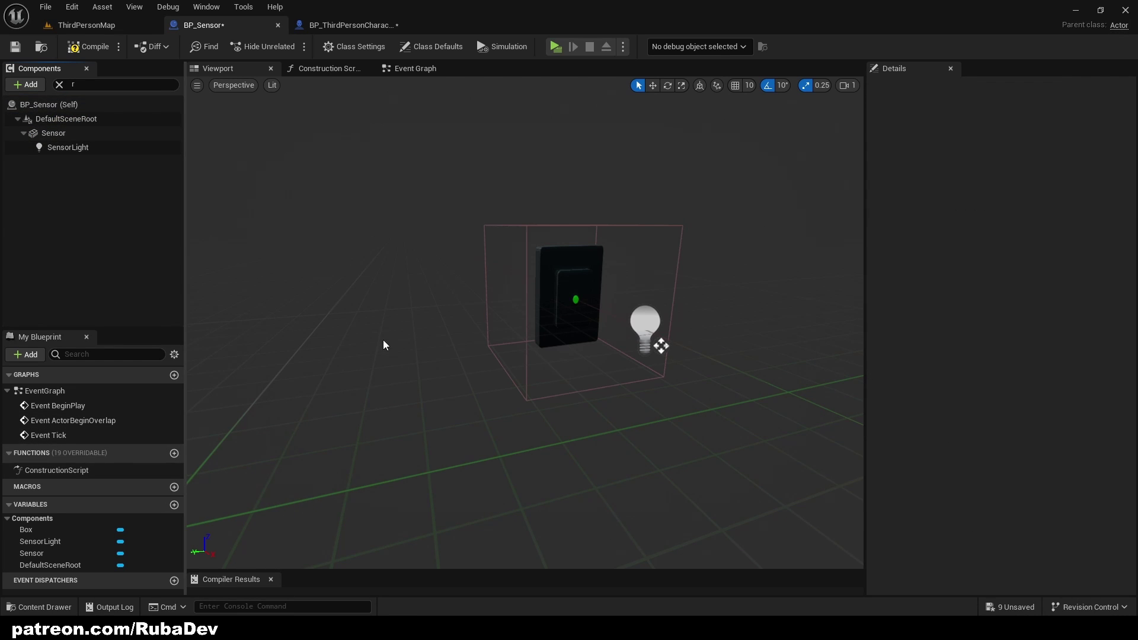
left_click(489, 344)
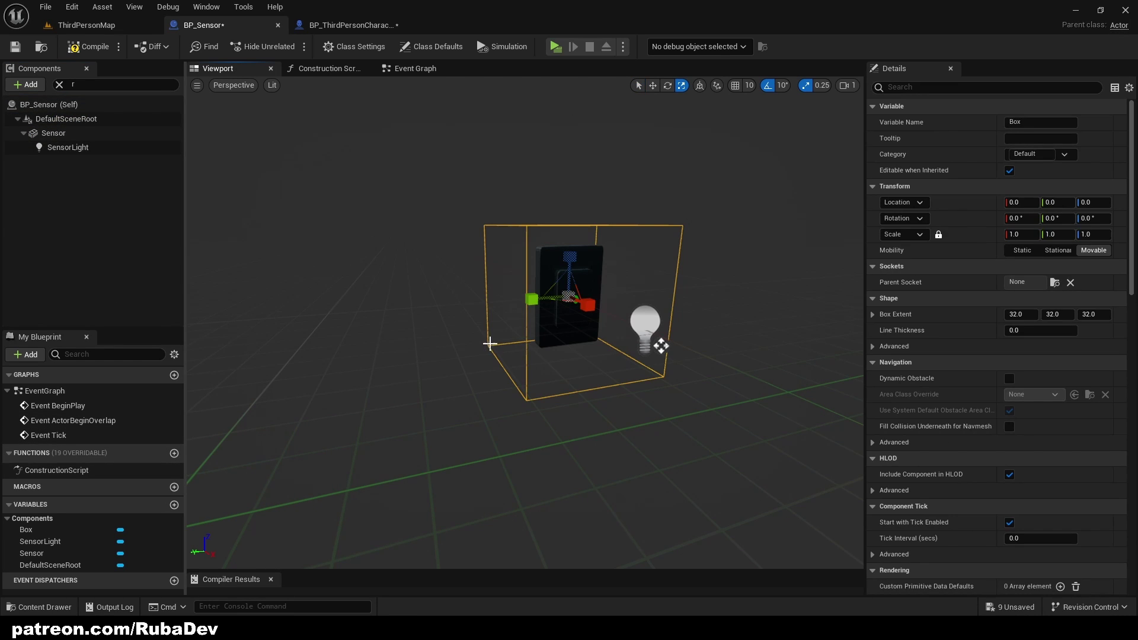
left_click(25, 133)
left_click(25, 134)
- Scale the collision box to 3.5 along X and 0.25 along Y and Z
right_click_drag(388, 289, 459, 314)
left_click(415, 336)
key("r")
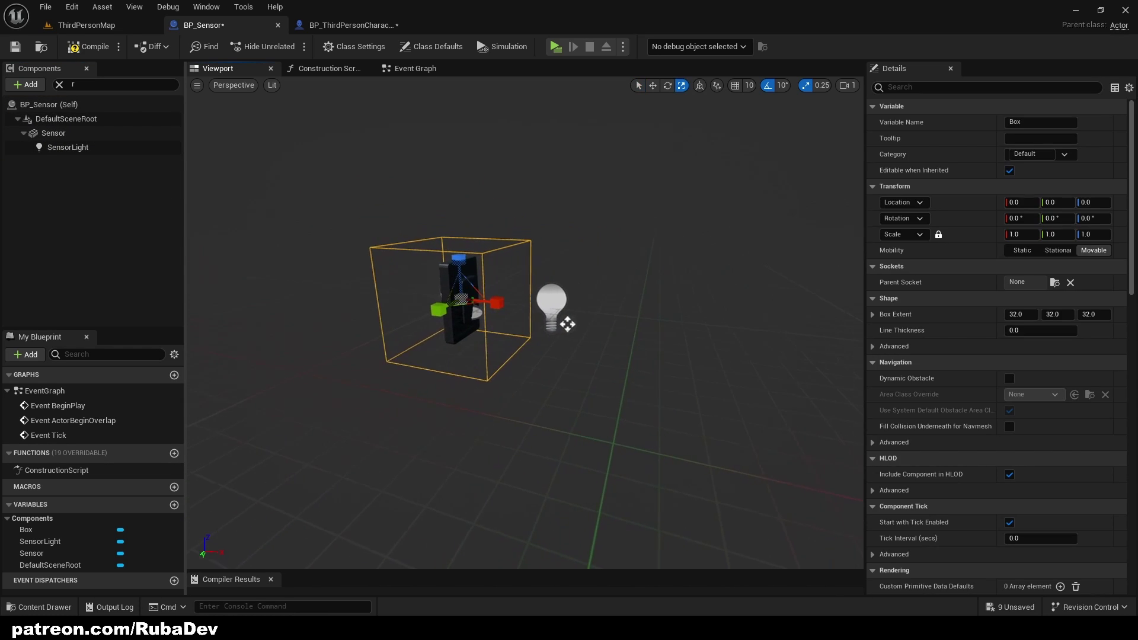
left_click_drag(496, 306, 569, 299)
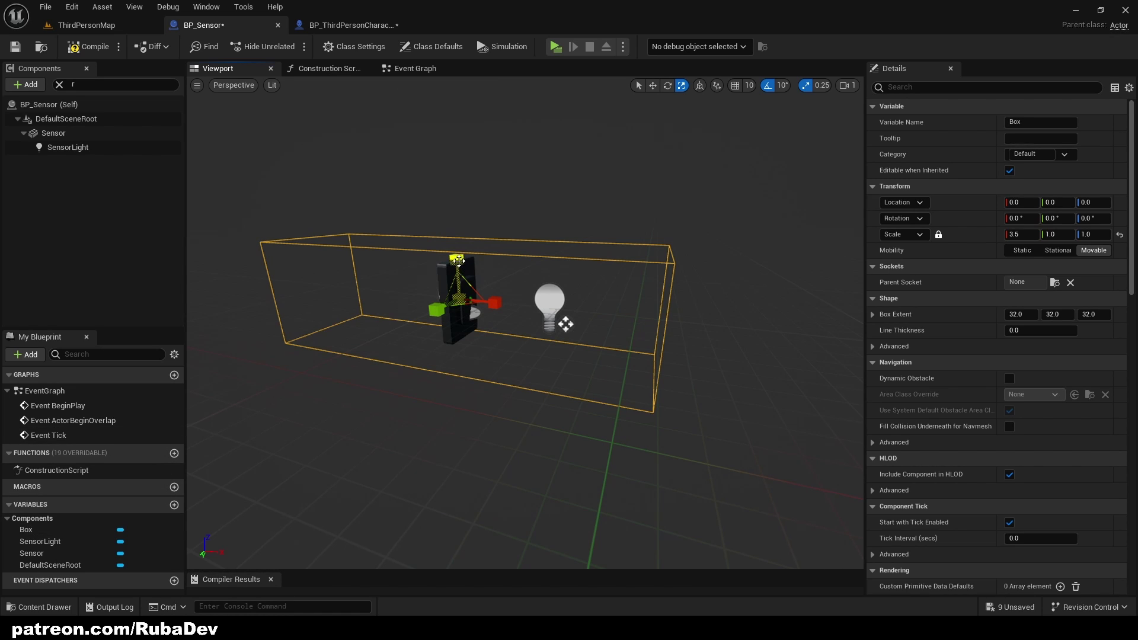
left_click_drag(458, 260, 708, 331)
- Move the collision box along X to about 108.5 so that it extends from the sensor's front face
key("f")
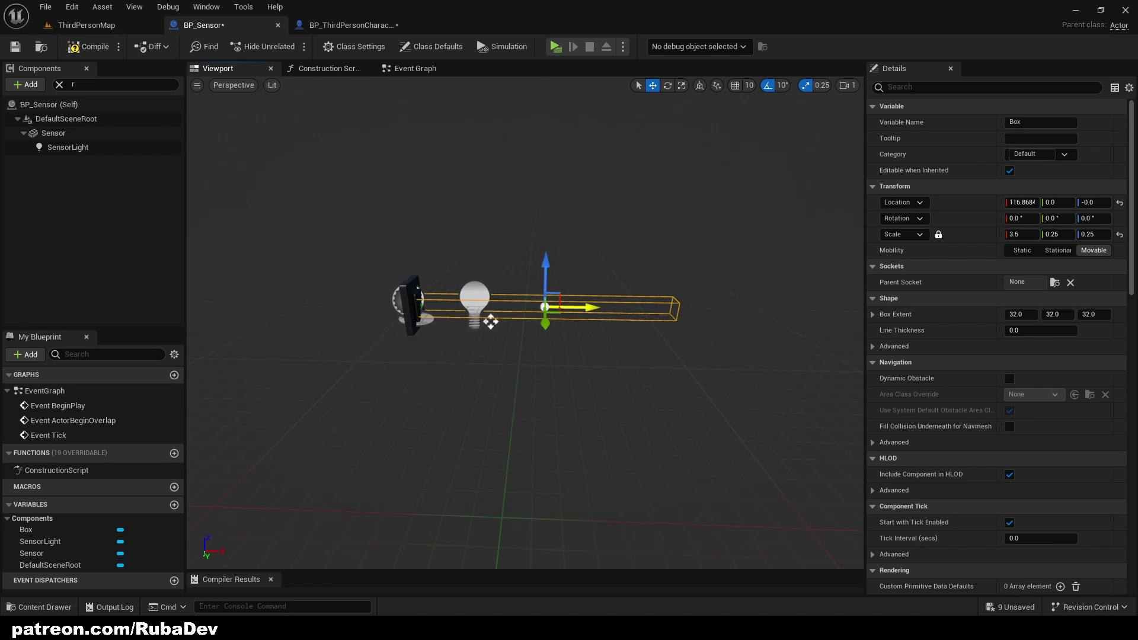
scroll(558, 318, "up", 5)
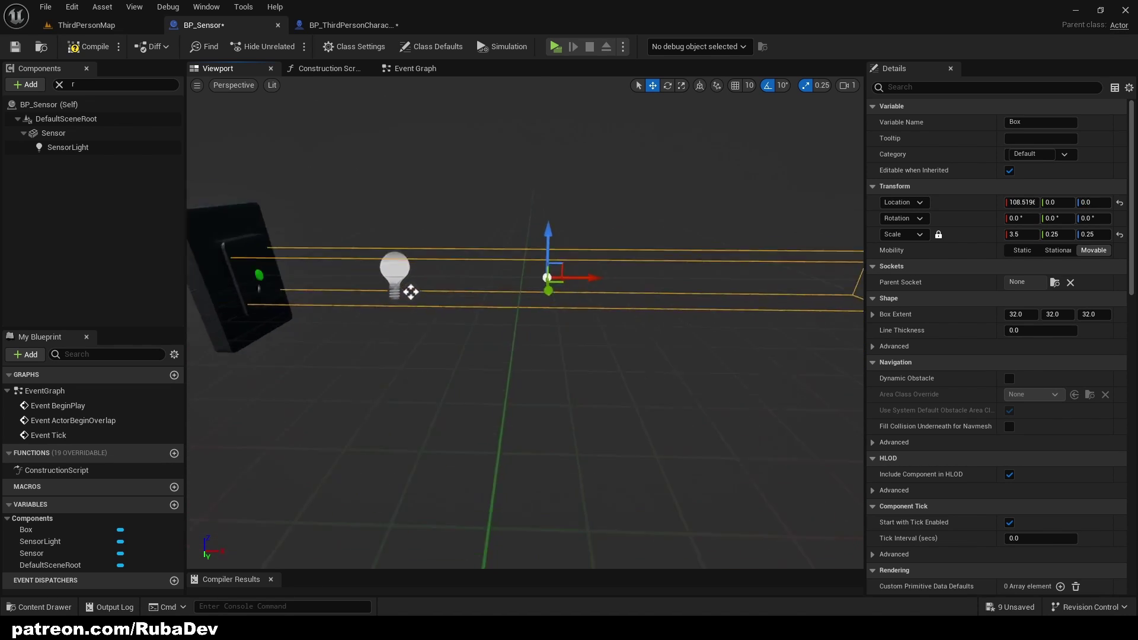
scroll(564, 340, "down", 2)
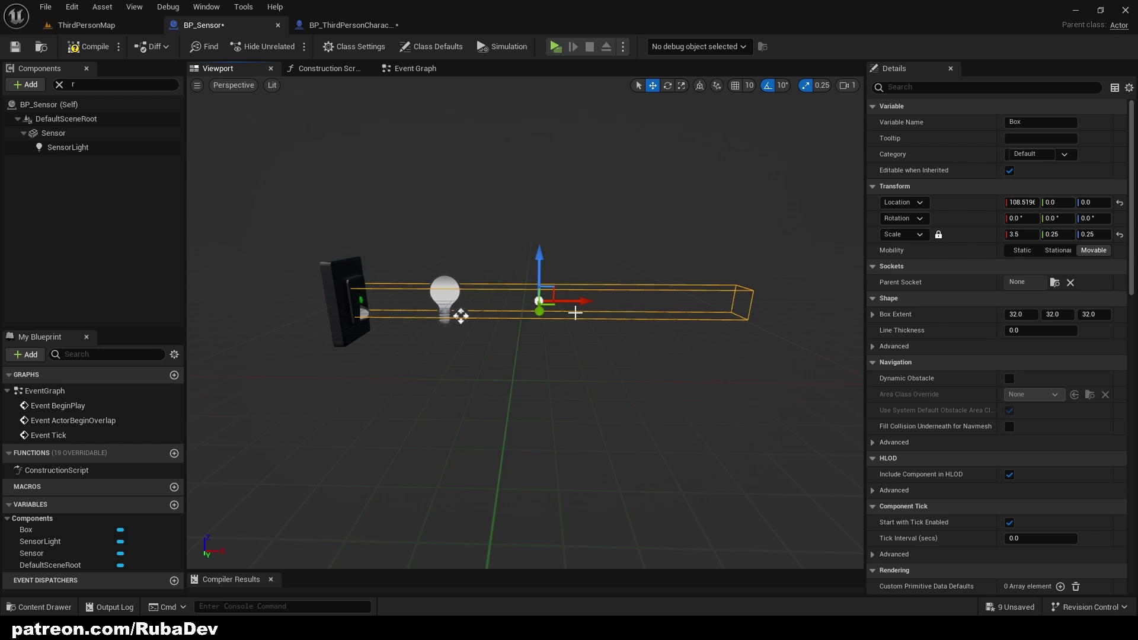
- Check the box's reach in the level, lengthen it to a scale of 5.75 along X, and shift it to about X 182
left_click(87, 25)
right_click_drag(558, 267, 600, 278)
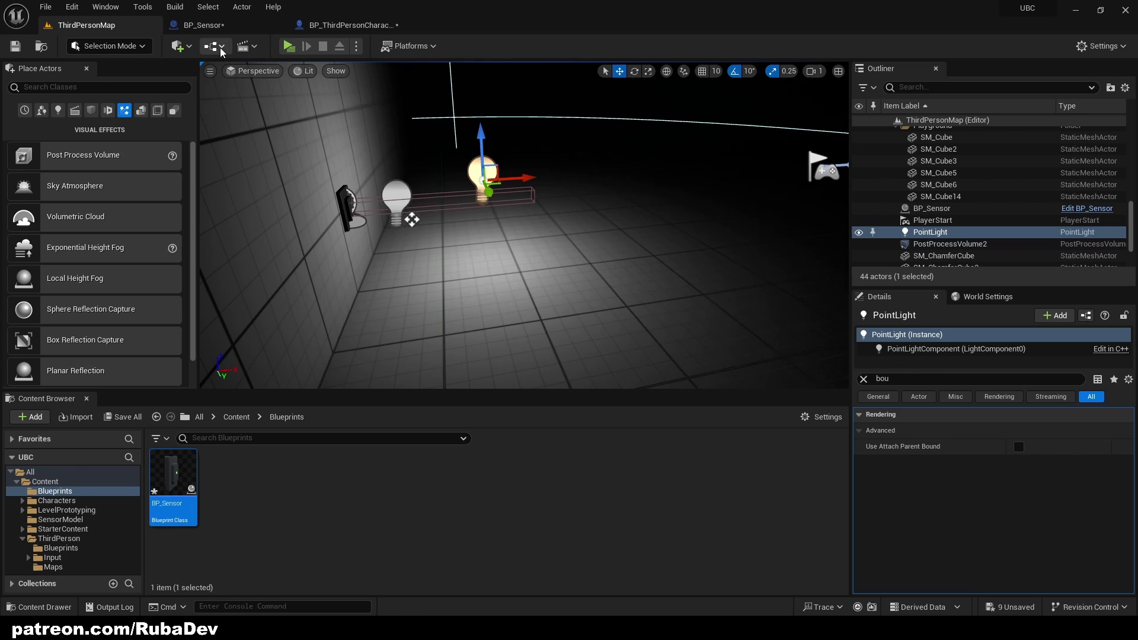
left_click(203, 25)
left_click(475, 288)
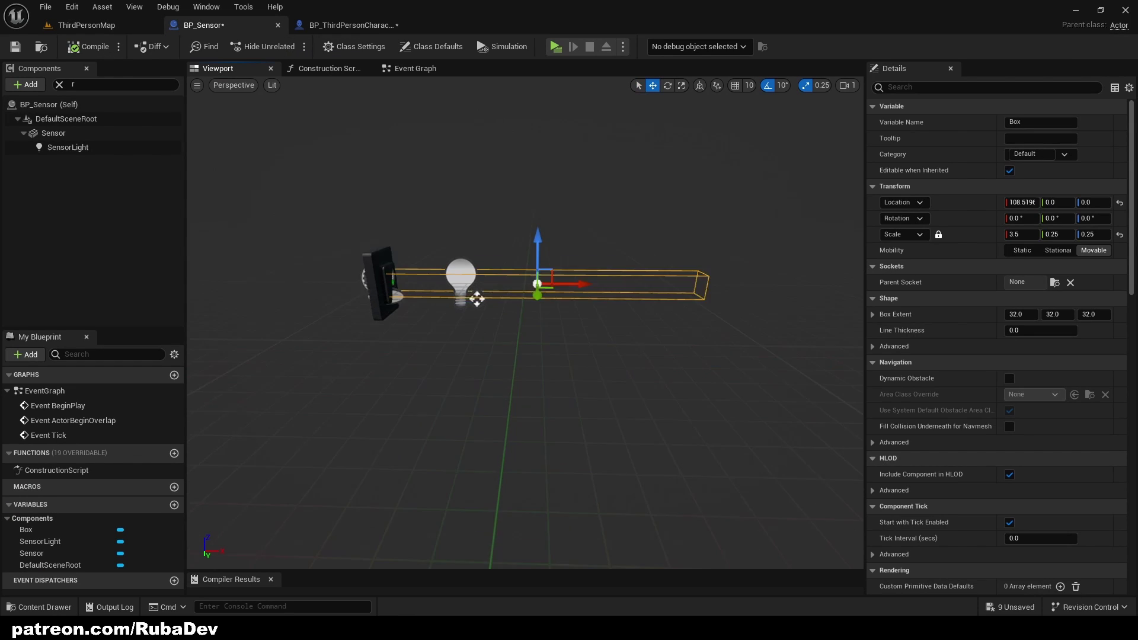
key("r")
left_click_drag(566, 300, 628, 305)
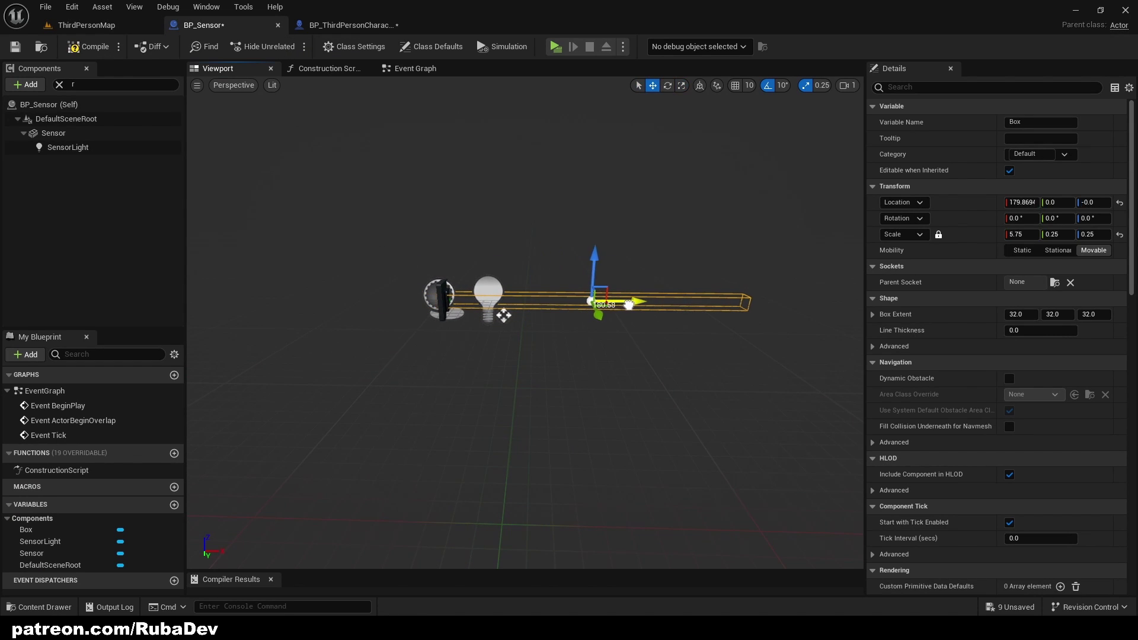
scroll(621, 352, "up", 5)
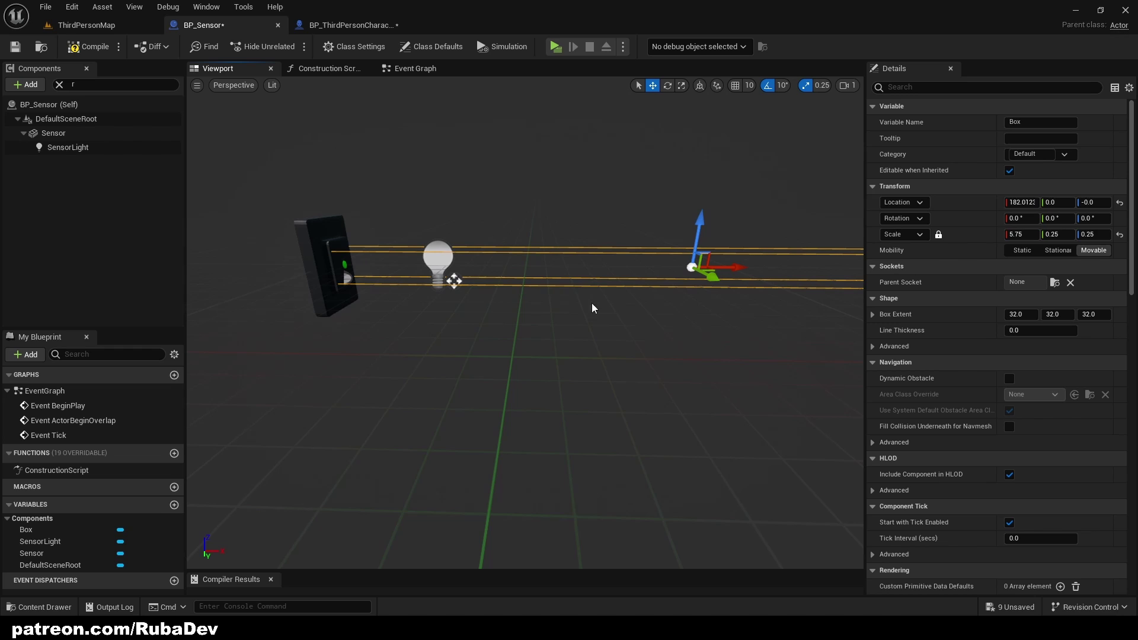
- Set the collision box's Collision Presets to OverlapOnlyPawn
left_click(27, 529)
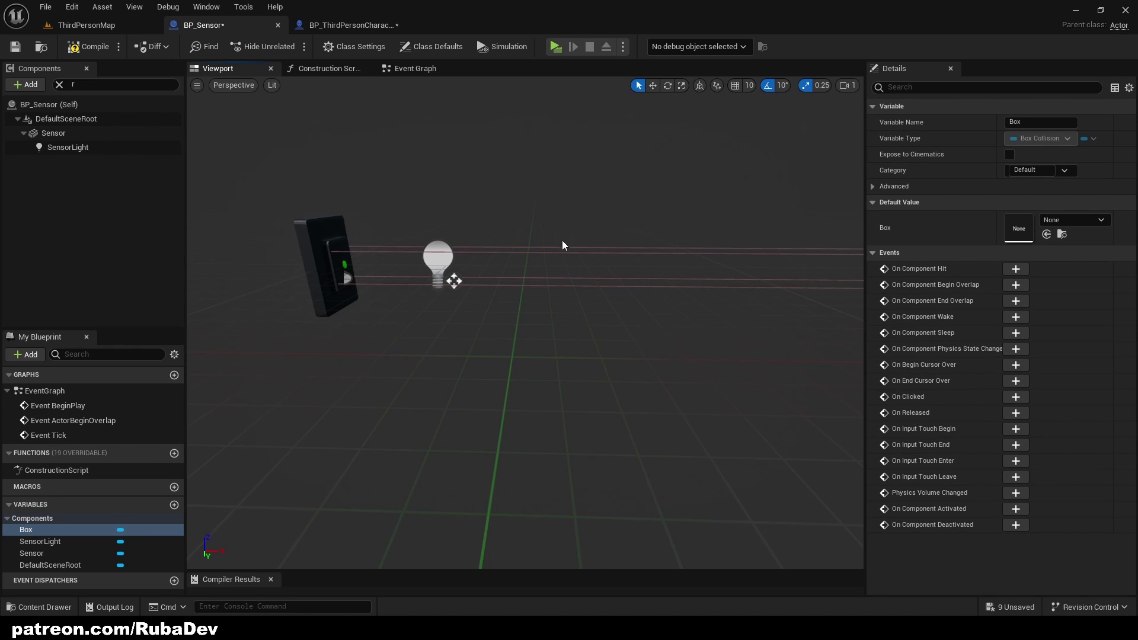
left_click(554, 254)
scroll(993, 400, "down", 15)
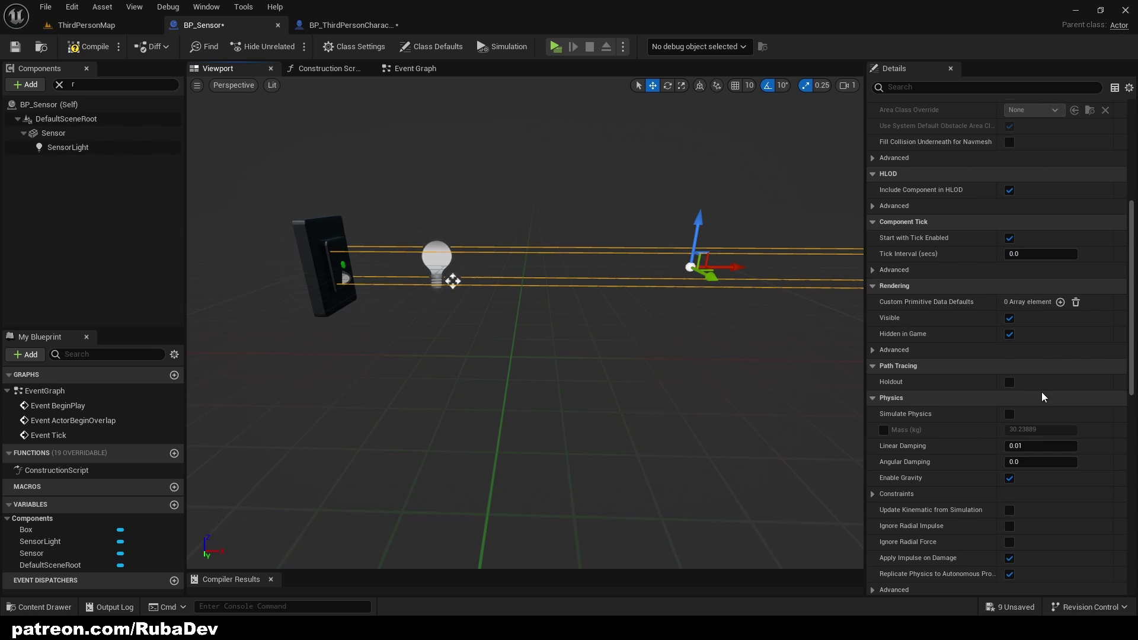
scroll(988, 350, "up", 8)
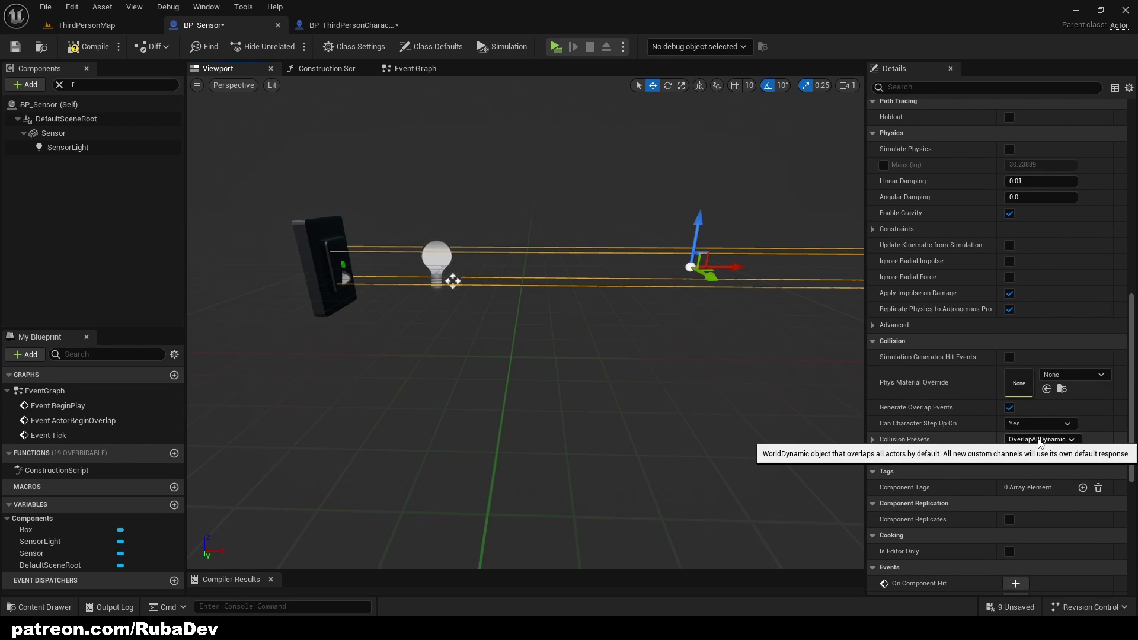
left_click(1038, 440)
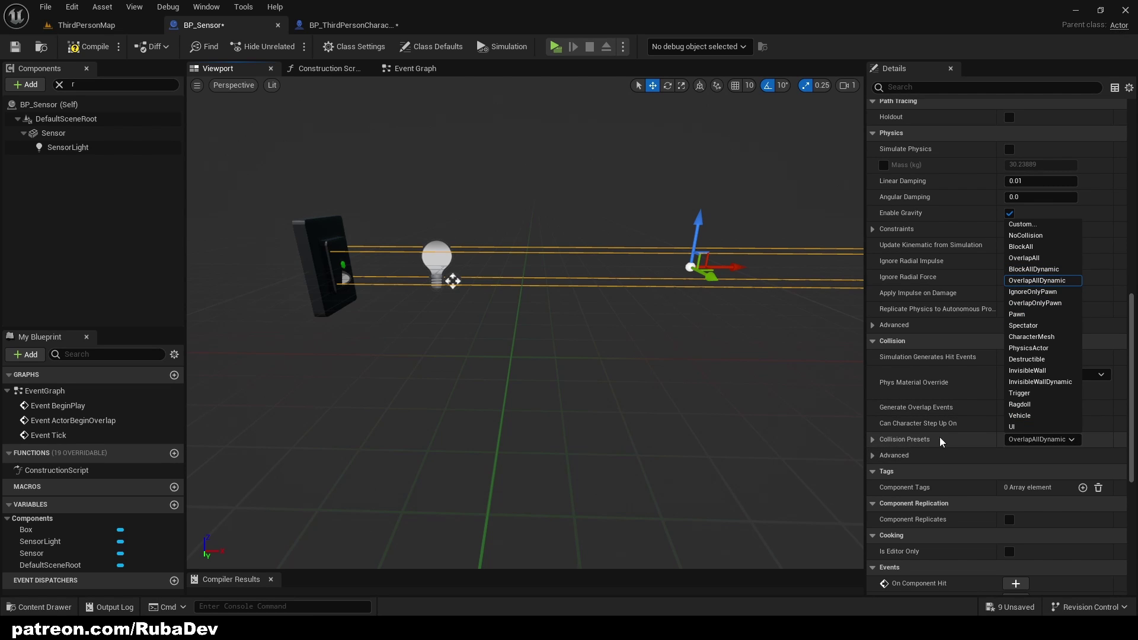
left_click(1039, 305)
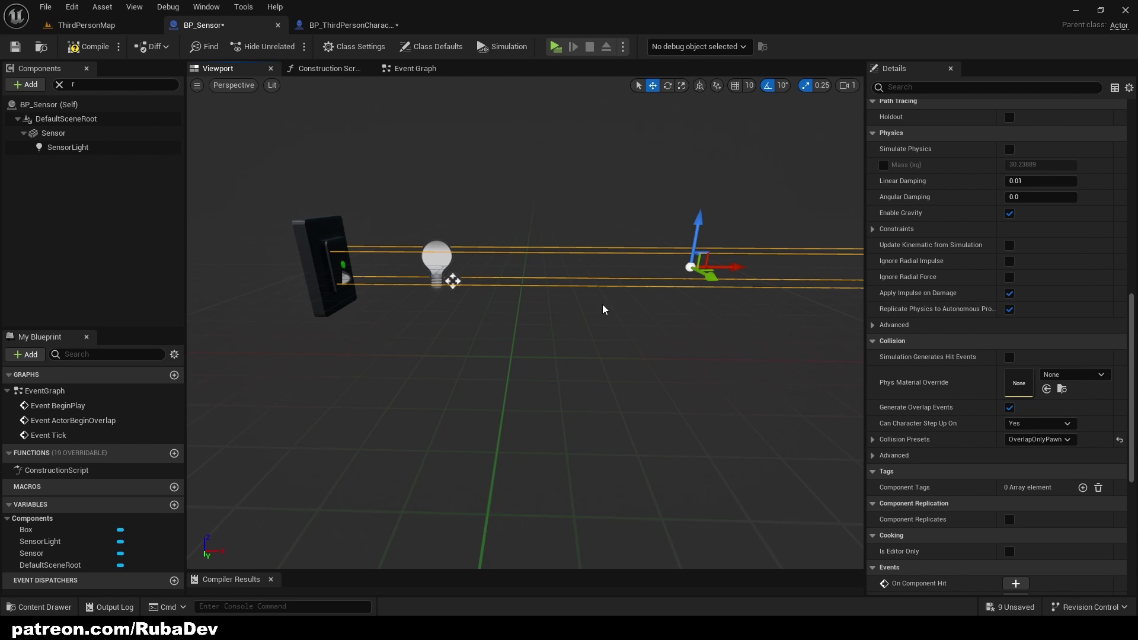
- Add an On Component Begin Overlap event for the collision box
right_click_drag(626, 347, 605, 370)
scroll(960, 436, "down", 6)
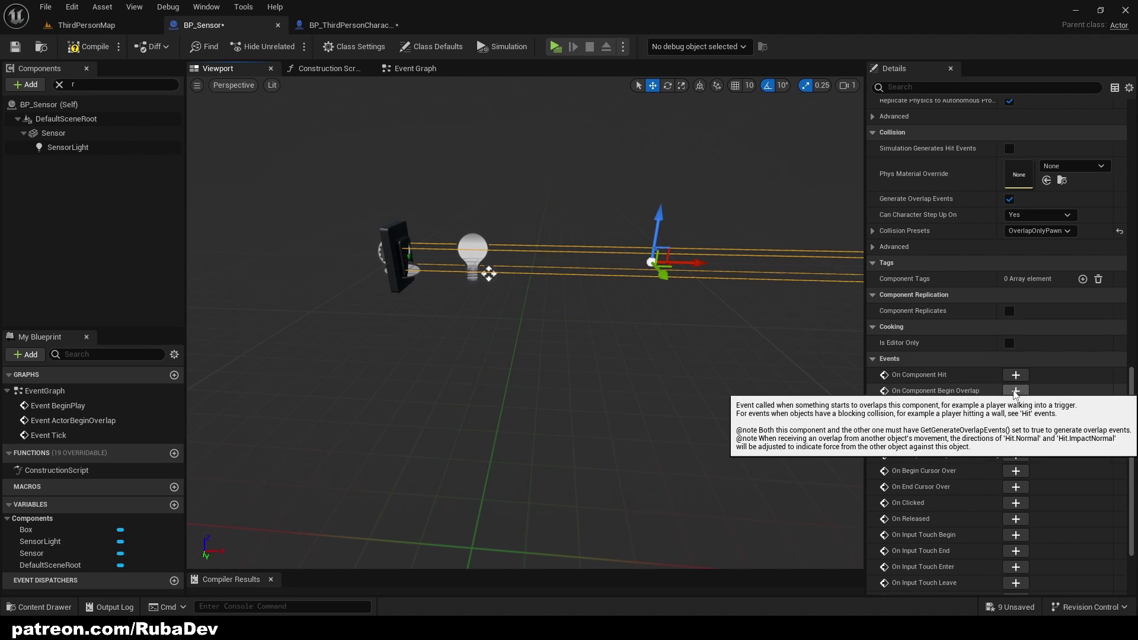
left_click(1017, 391)
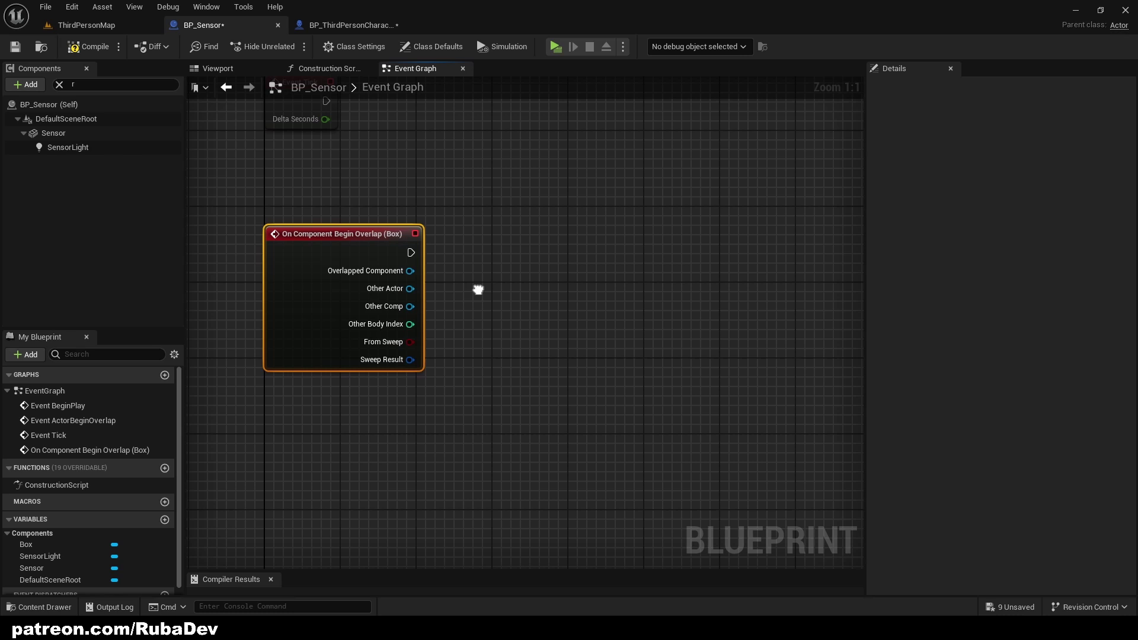
- Connect the overlap event to a Set Visibility node targeting SensorLight, with New Visibility enabled
left_click_drag(98, 150, 601, 264)
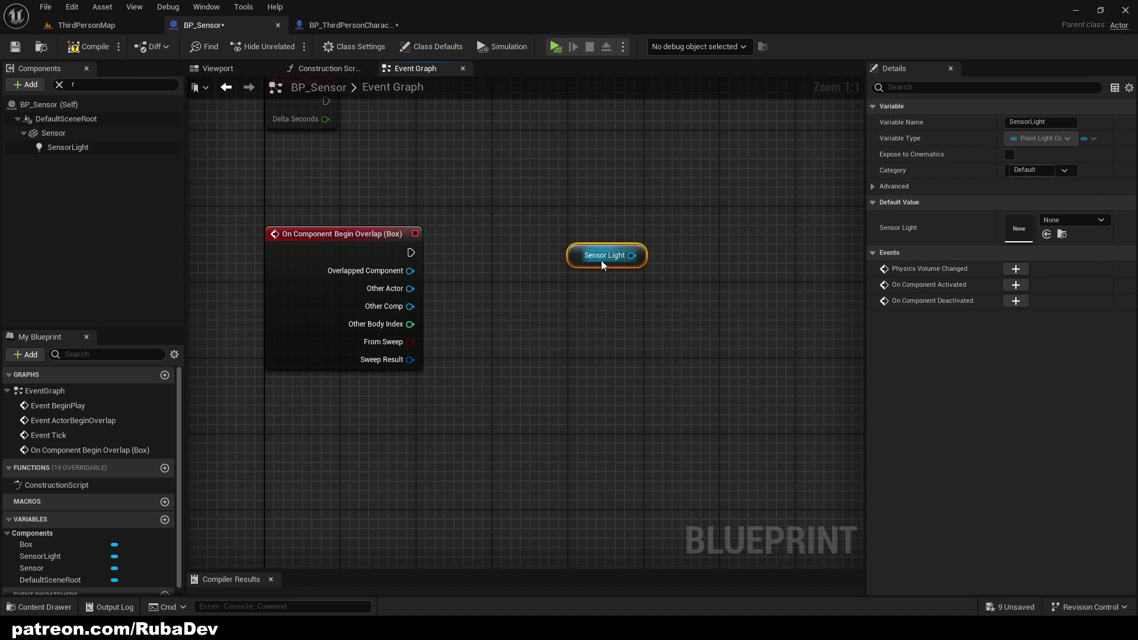
left_click_drag(486, 224, 527, 252)
type("set visib")
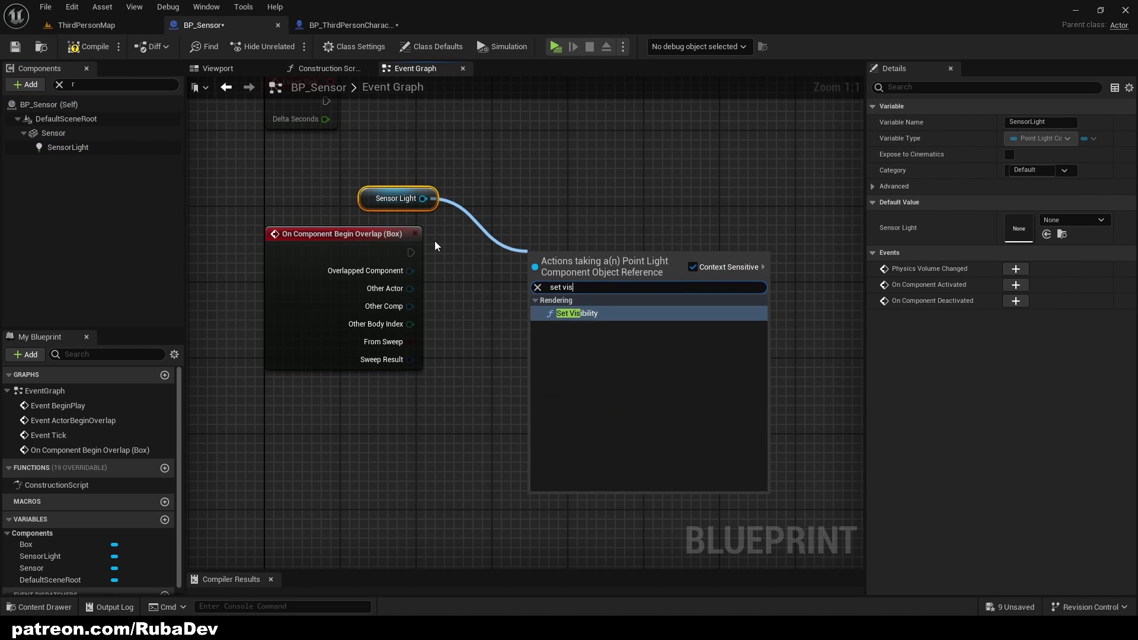
key("Return")
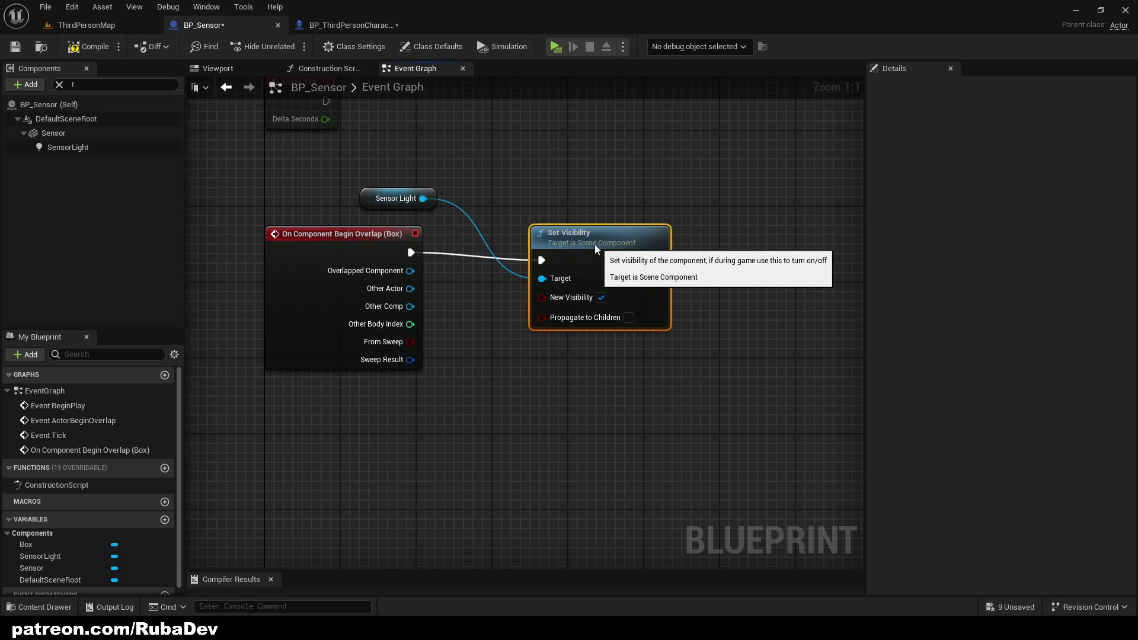
left_click_drag(594, 245, 584, 216)
- Add a Print String node after Set Visibility with the text "Sensor Activated"
left_click_drag(639, 250, 785, 242)
type("print string")
key("Return")
left_click(789, 270)
type("Sensor")
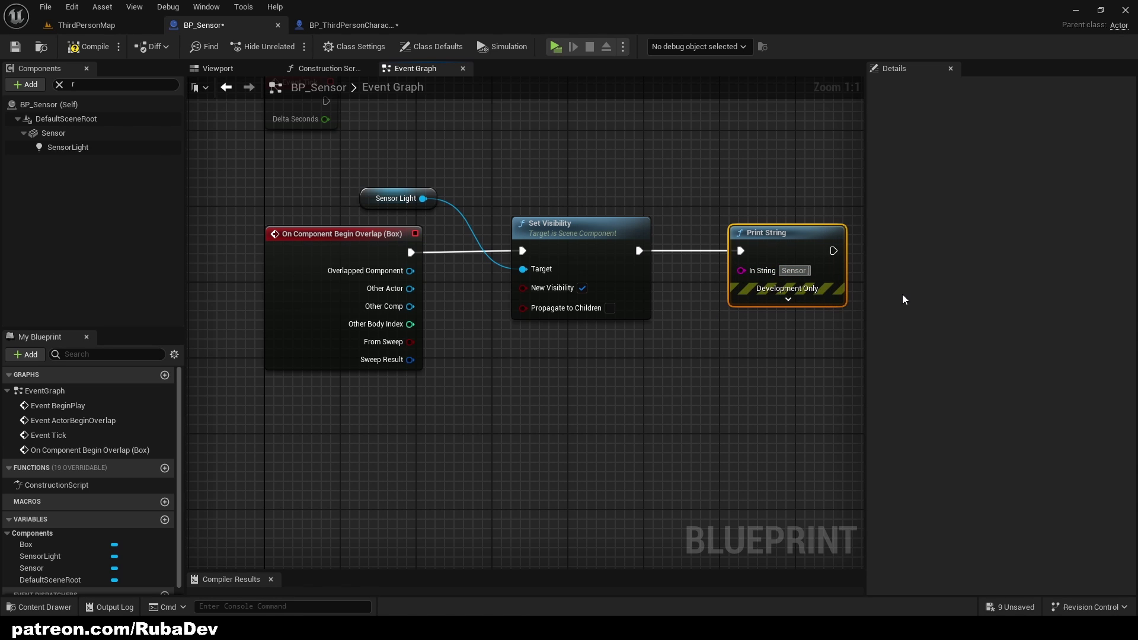
type(" Activated")
key("Return")
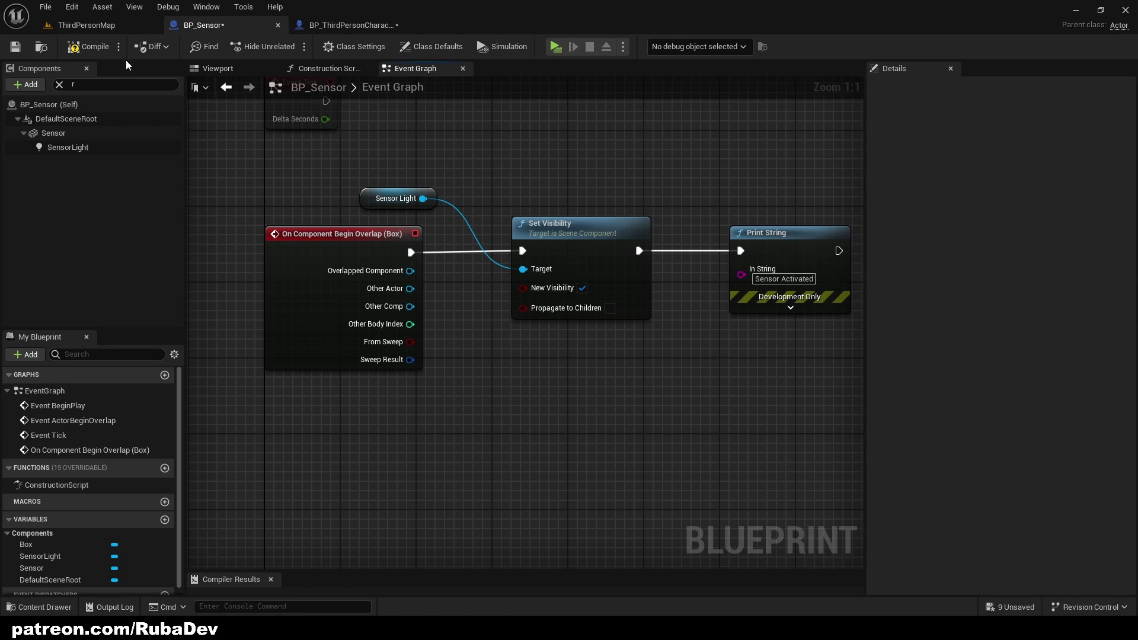
left_click(87, 25)
left_click(204, 24)
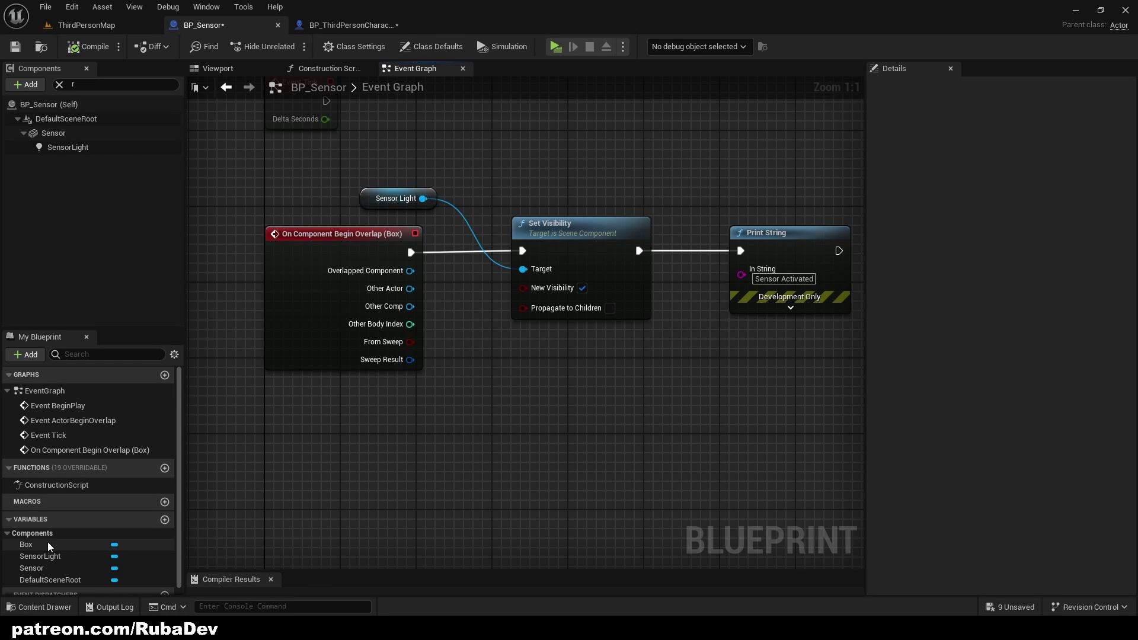
- Add an On Component End Overlap event for the collision box and place it below the Begin Overlap event
left_click(237, 71)
left_click(522, 254)
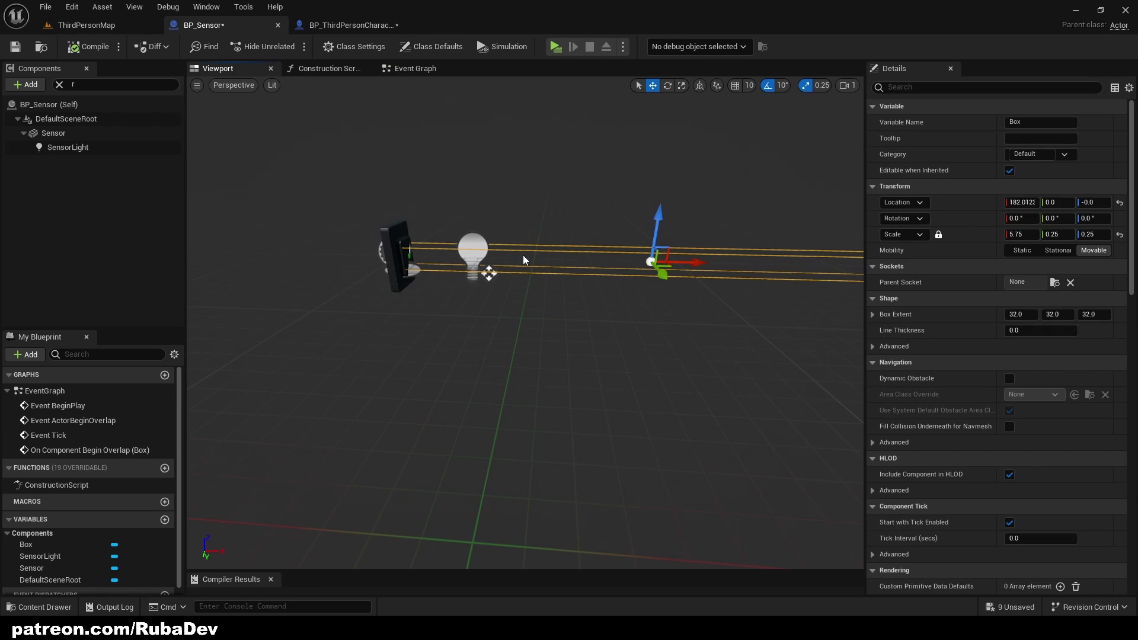
scroll(982, 502, "down", 15)
scroll(987, 539, "down", 4)
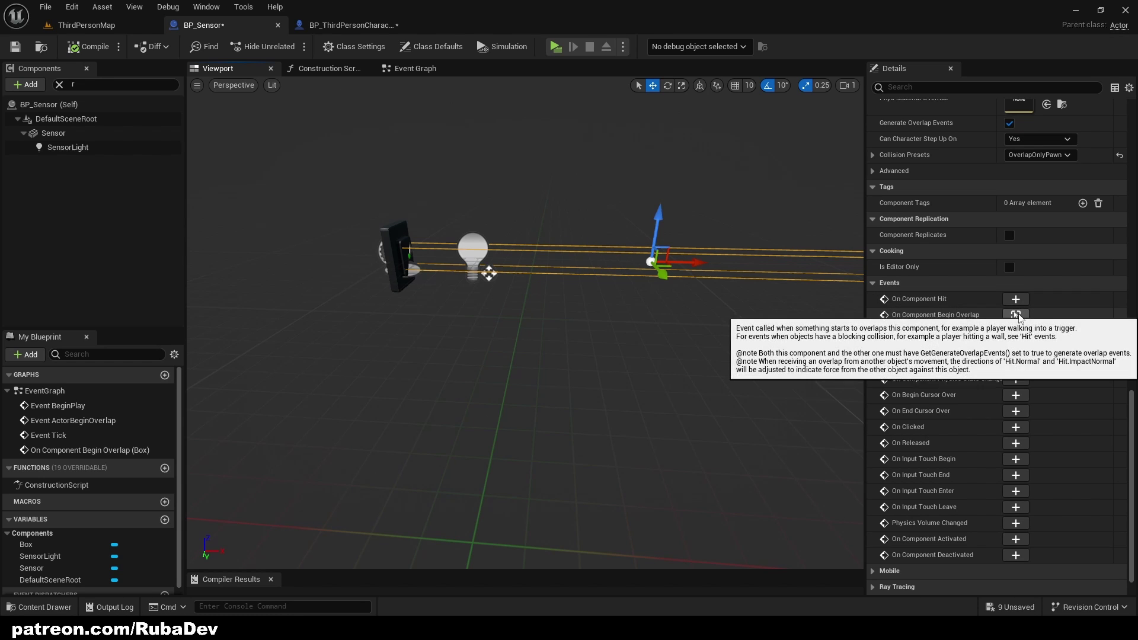
left_click(1015, 331)
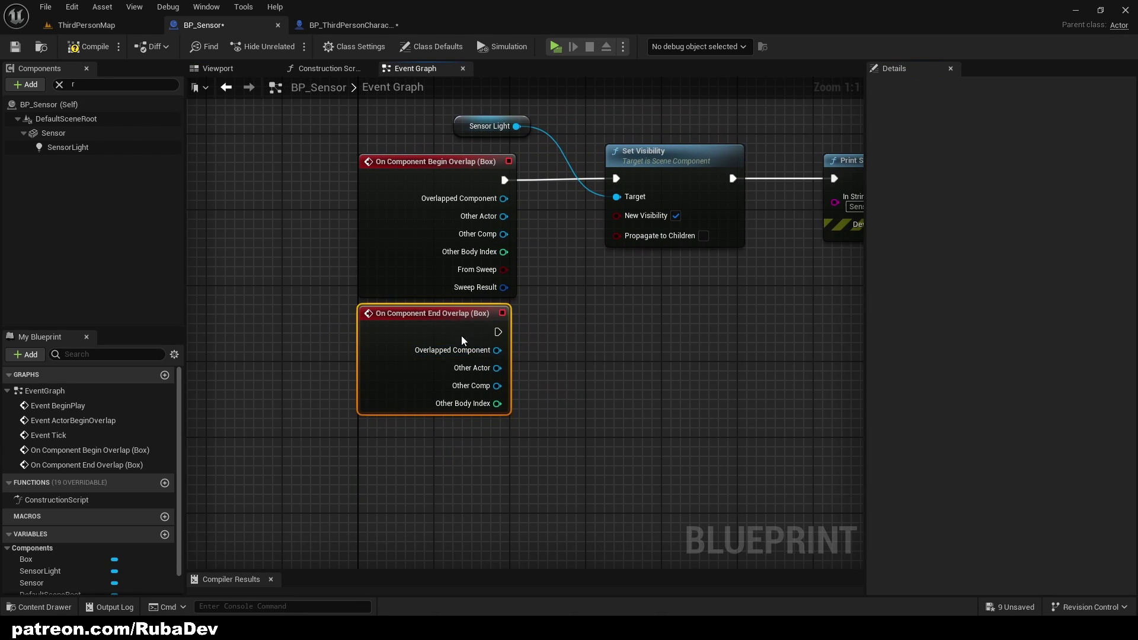
left_click_drag(462, 339, 462, 397)
- Move Sensor Light above Set Visibility, then duplicate the Sensor Light, Set Visibility and Print String nodes and connect the copies to the End Overlap event
left_click_drag(500, 137, 633, 136)
right_click_drag(829, 302, 689, 328)
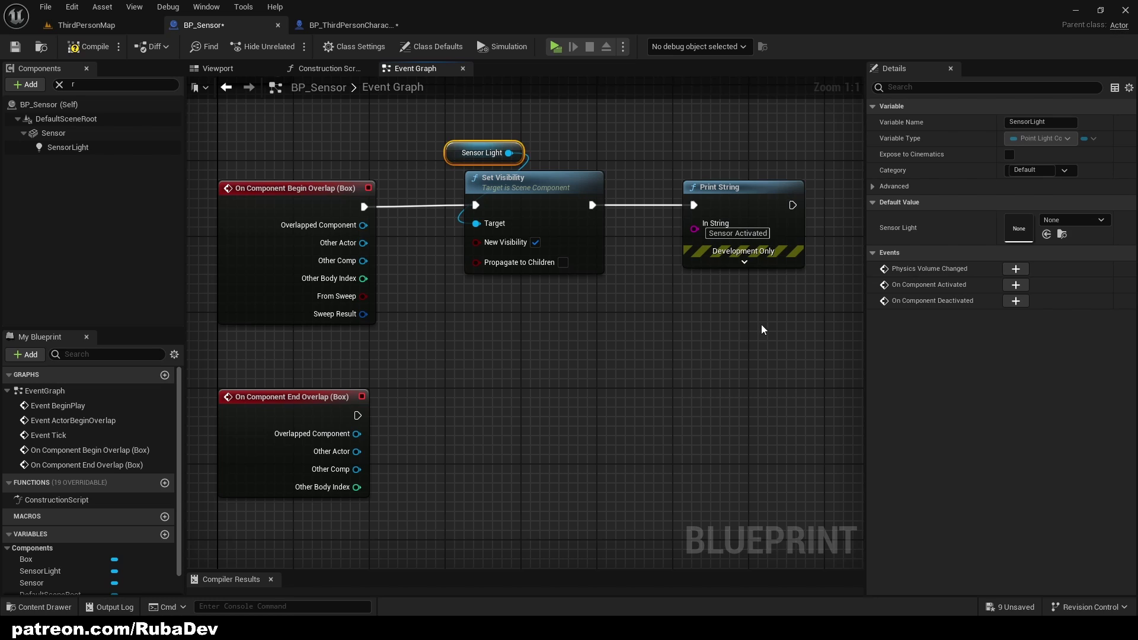
left_click_drag(762, 330, 492, 154)
key("ctrl+d")
right_click_drag(555, 430, 574, 323)
left_click_drag(555, 242, 376, 308)
left_click_drag(578, 371, 568, 353)
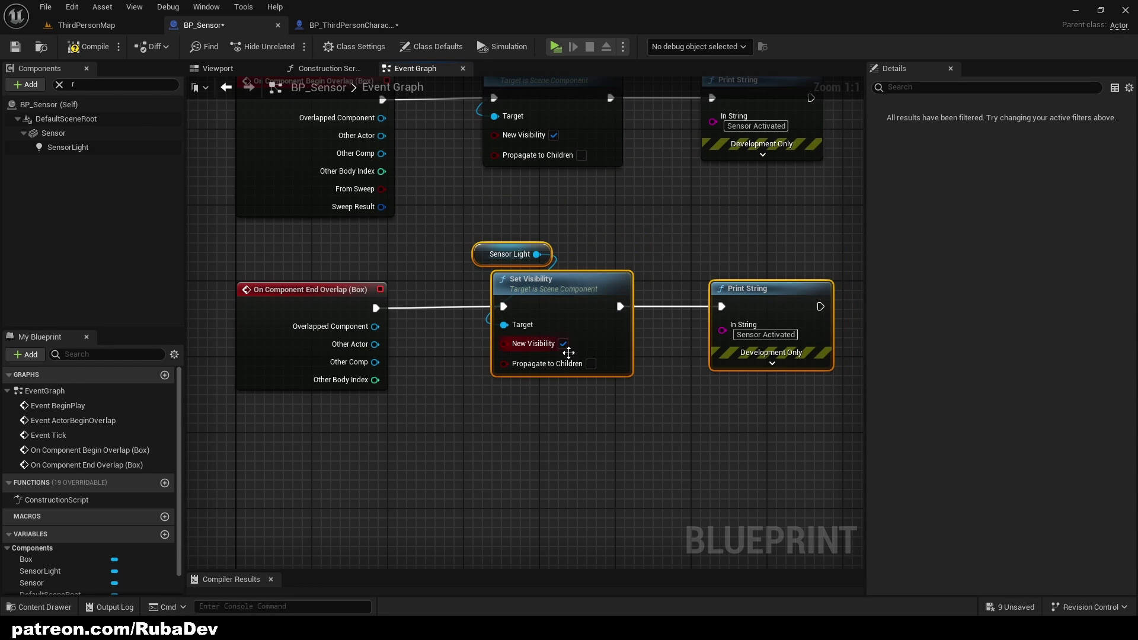
- Disable New Visibility on the duplicated Set Visibility node and change its Print String text to "Sensor Deactivated"
left_click(660, 418)
right_click_drag(745, 385, 677, 418)
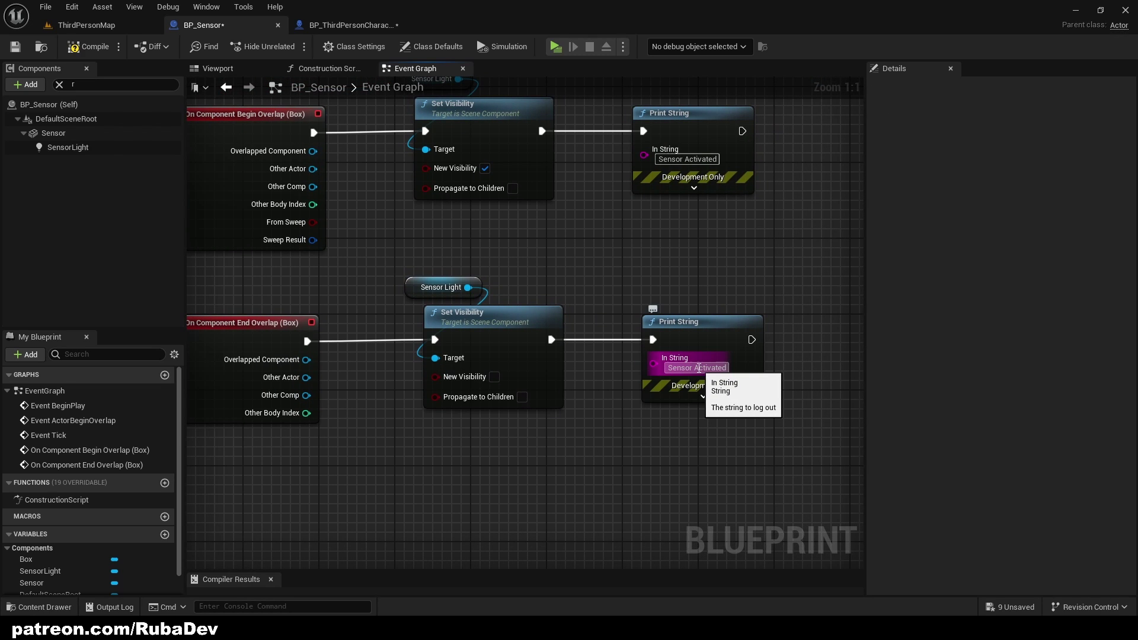
left_click_drag(698, 367, 724, 367)
key("BackSpace")
type("Dea")
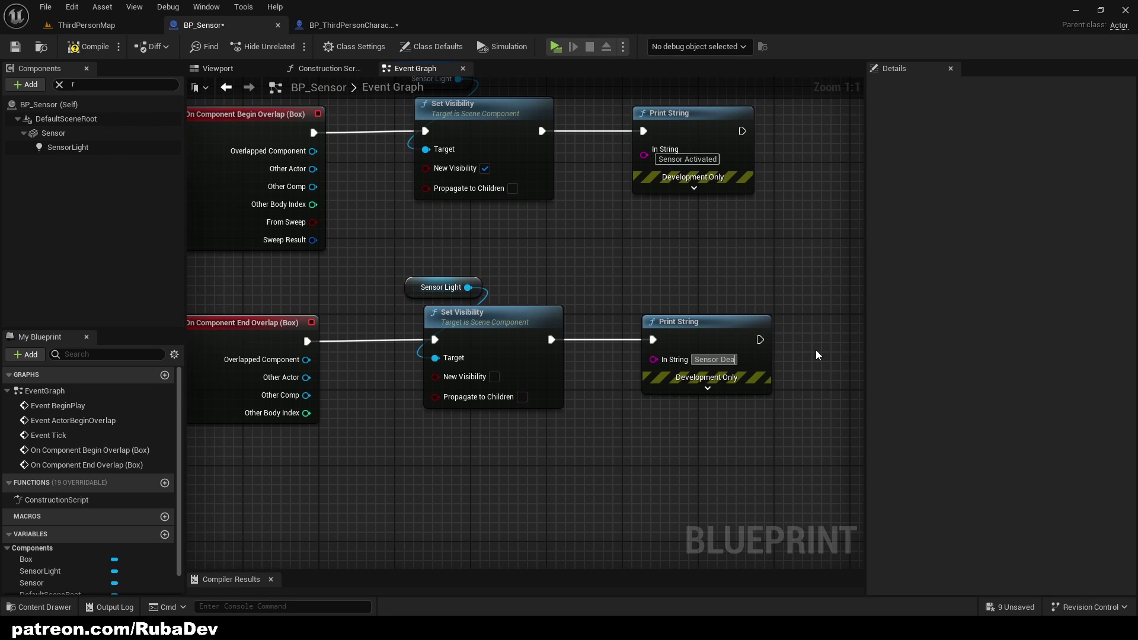
type("ctivated")
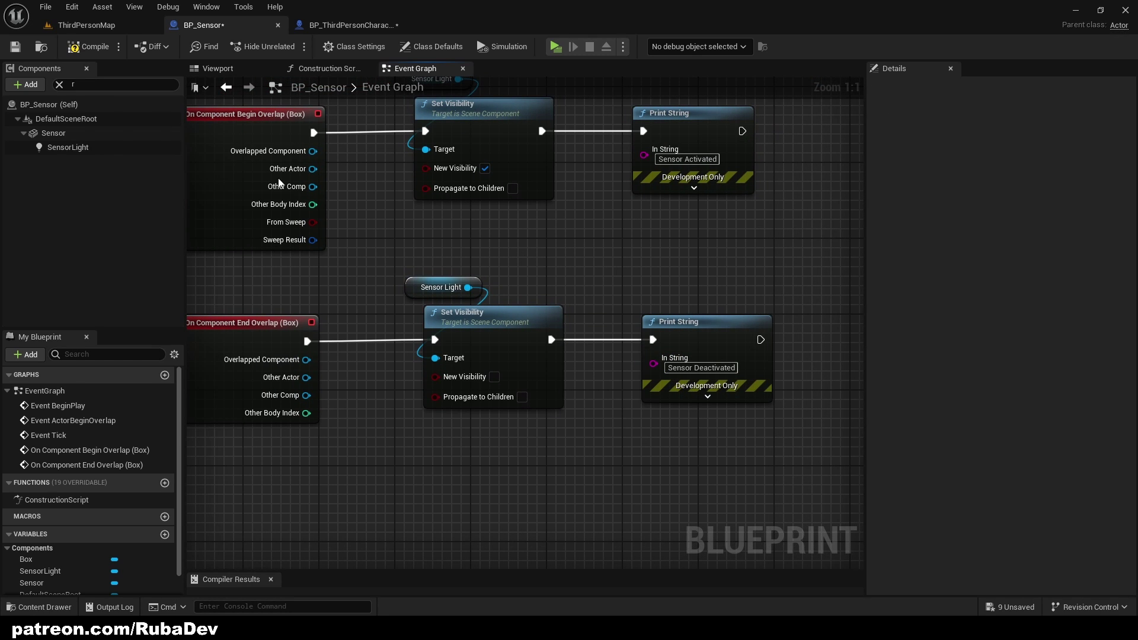
- Compile BP_Sensor and briefly play-test the level with the character
left_click(88, 46)
left_click(554, 47)
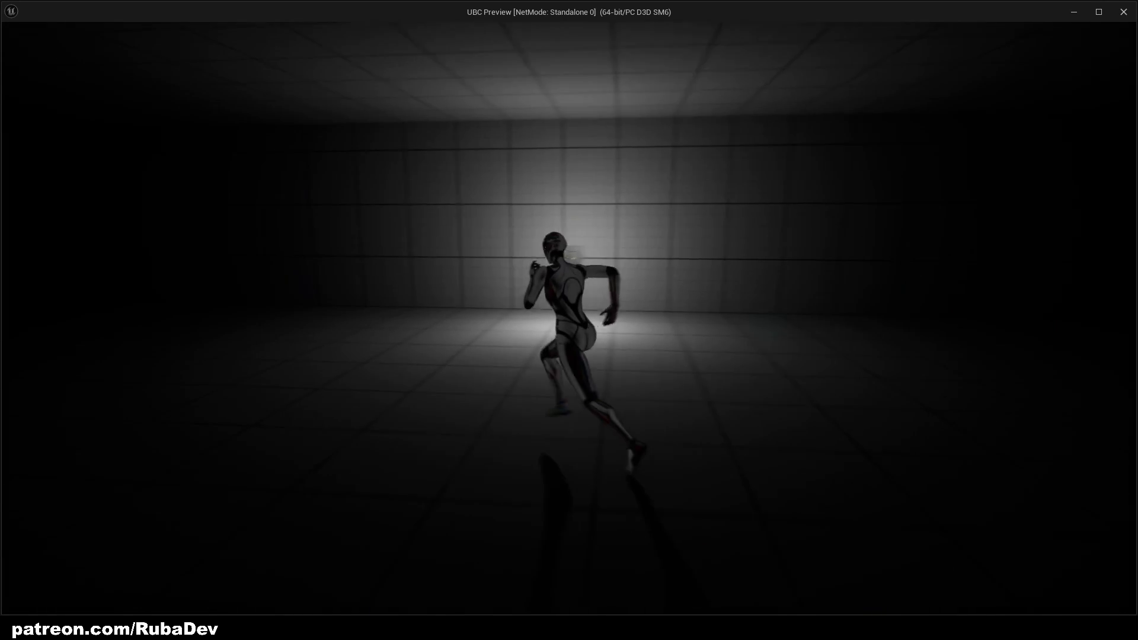
key("Escape")
scroll(419, 335, "down", 3)
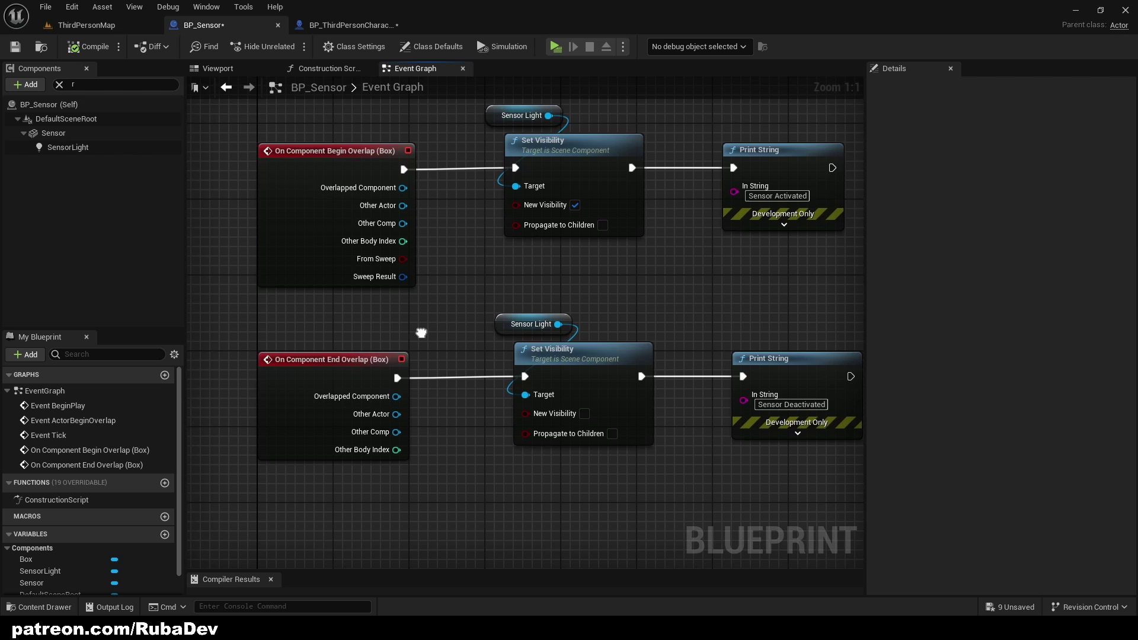
scroll(419, 335, "up", 2)
- In ThirdPersonMap, move the PointLight away from the sensor to the area around the player start
left_click(107, 20)
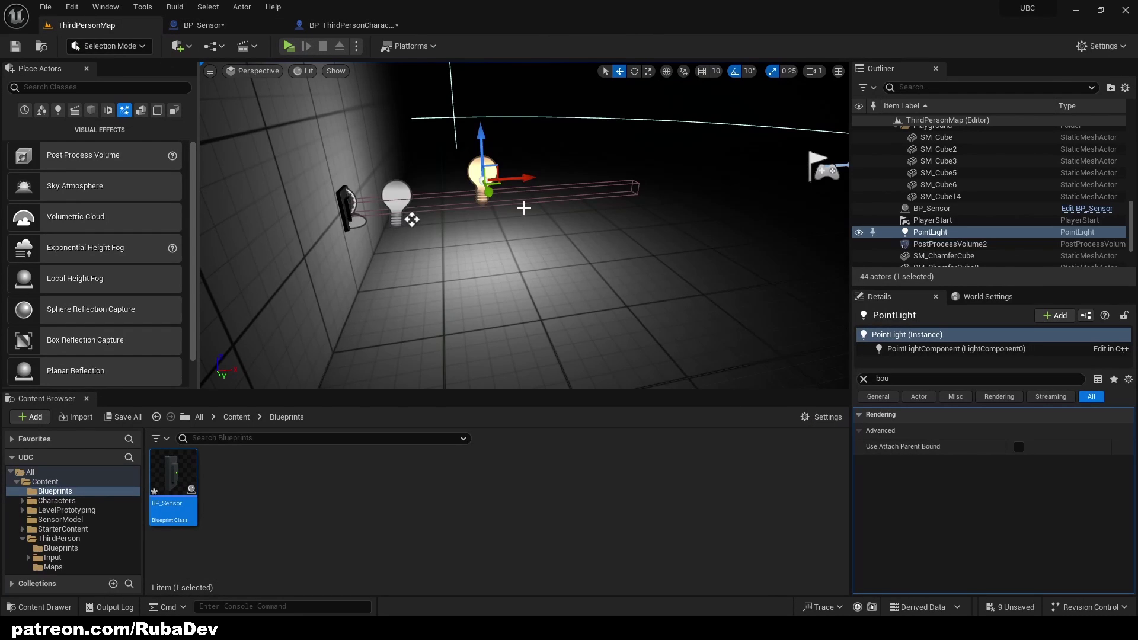
key("s")
mouse_move(524, 171)
right_mouse_down()
mouse_move(487, 171)
mouse_move(524, 171)
right_mouse_up()
key("w")
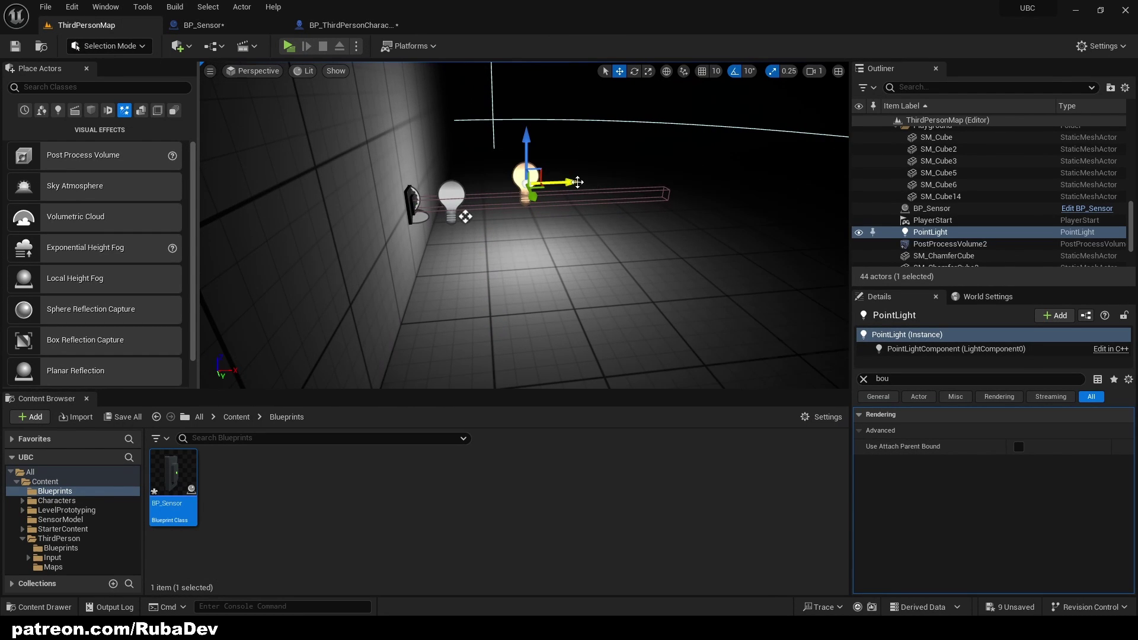
left_click_drag(577, 182, 846, 170)
right_click_drag(731, 196, 716, 215)
key("s")
left_click_drag(613, 195, 655, 191)
right_click_drag(656, 190, 660, 190)
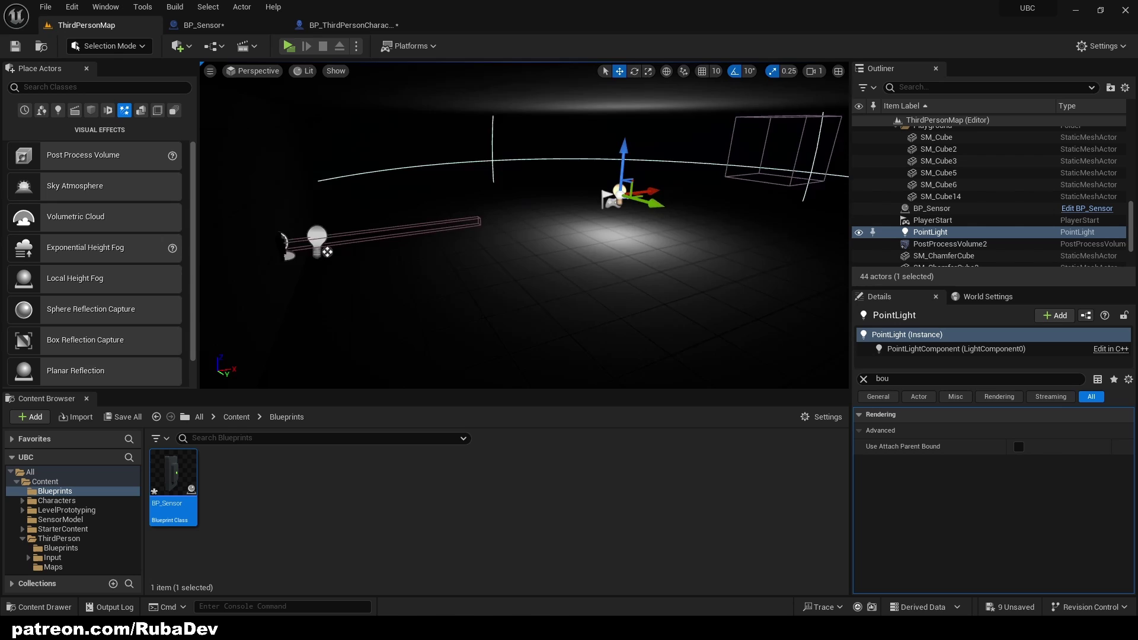
- Play the level from a spot on the floor and run the character in and out of the sensor's collision box
right_click_drag(644, 295, 785, 296)
right_click(643, 296)
left_click(659, 603)
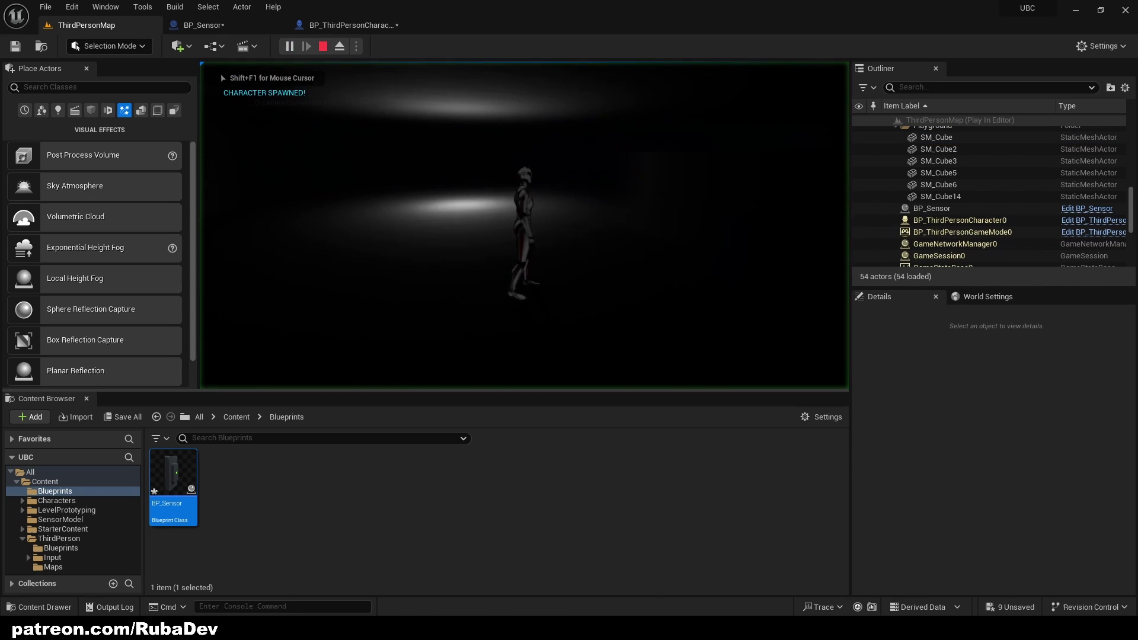
key("w")
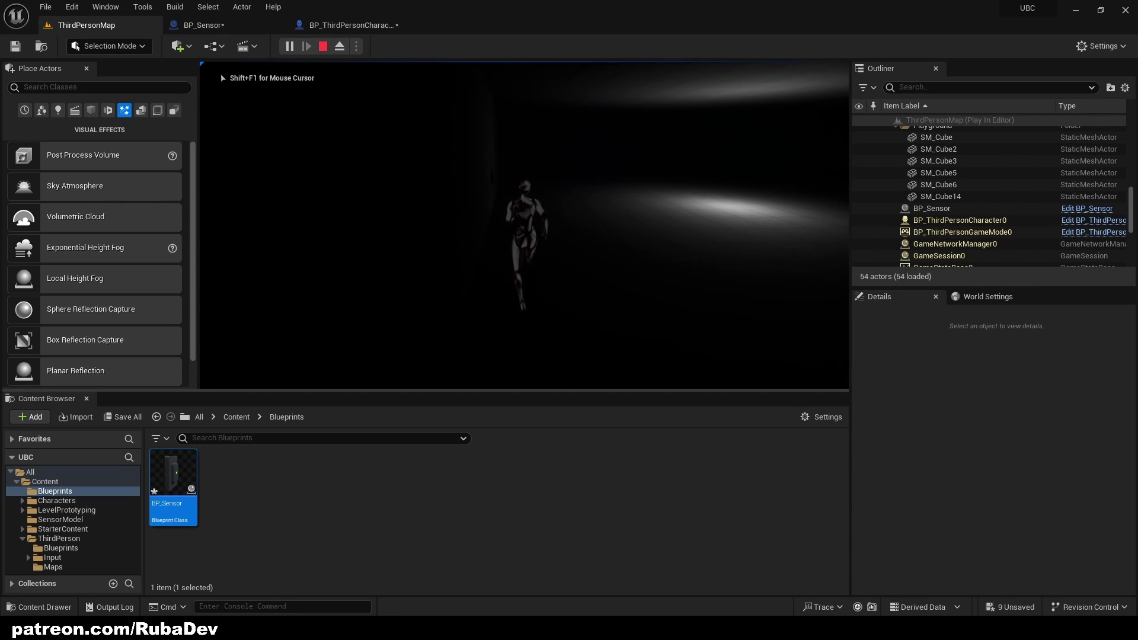
key("s")
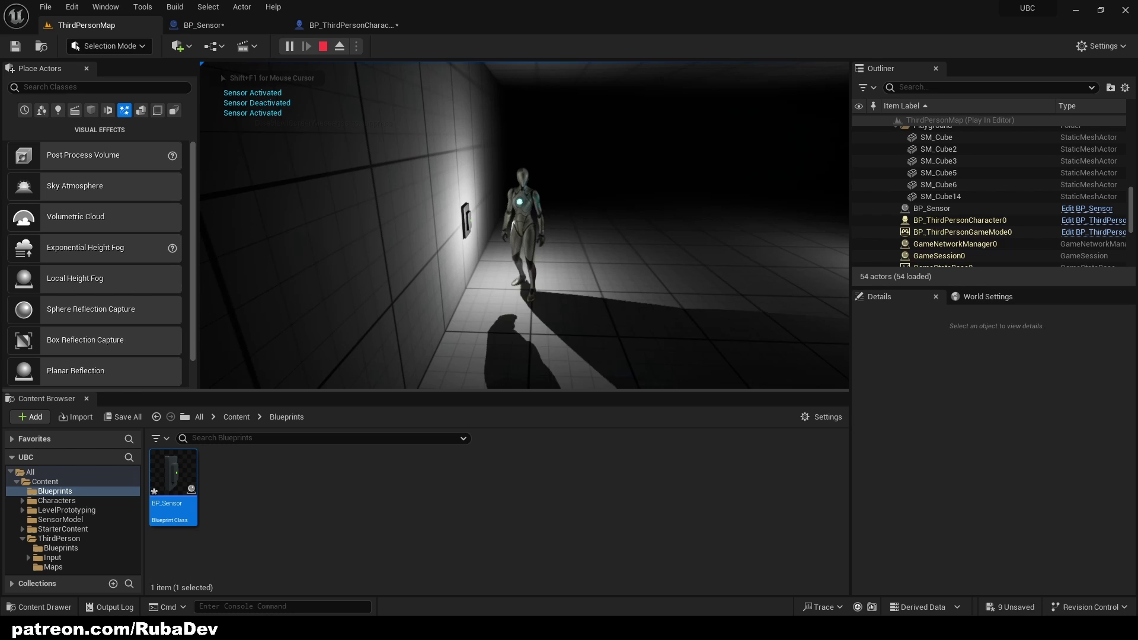
key("a")
key("w")
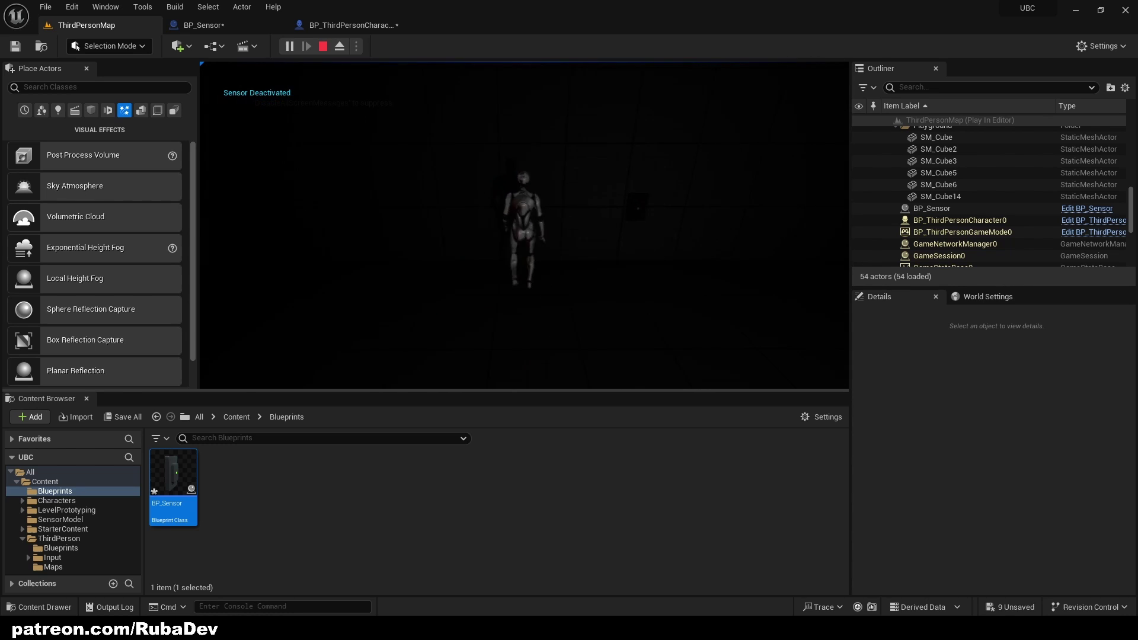
key("d")
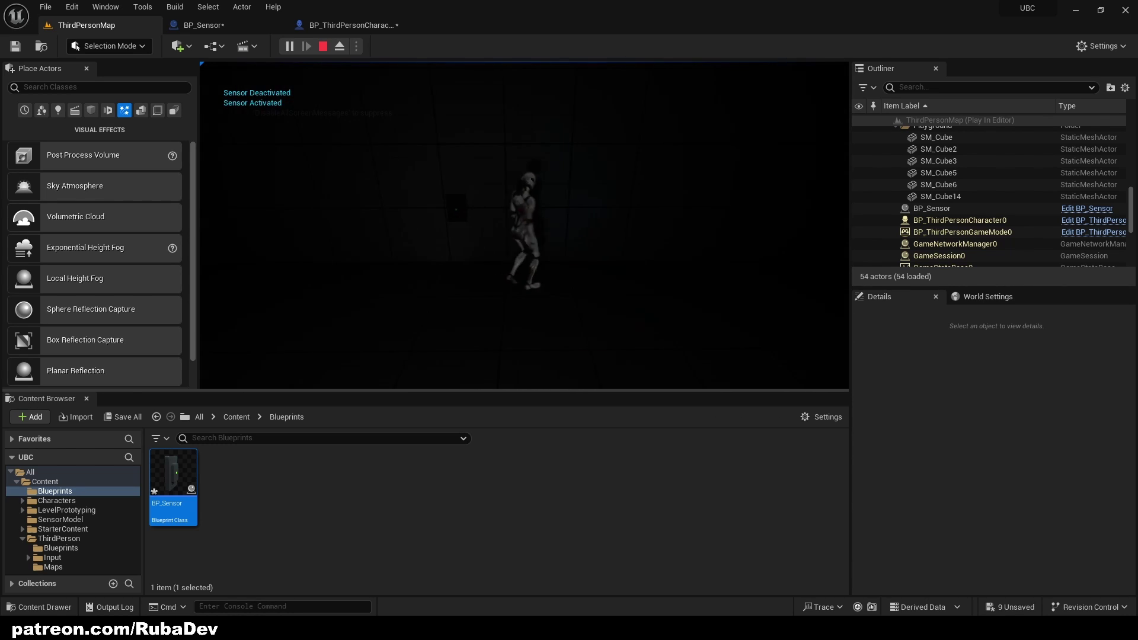
key("Escape")
- Disable Cast Shadows on the SensorLight component of BP_Sensor and check the sensor in ThirdPersonMap
left_click(329, 25)
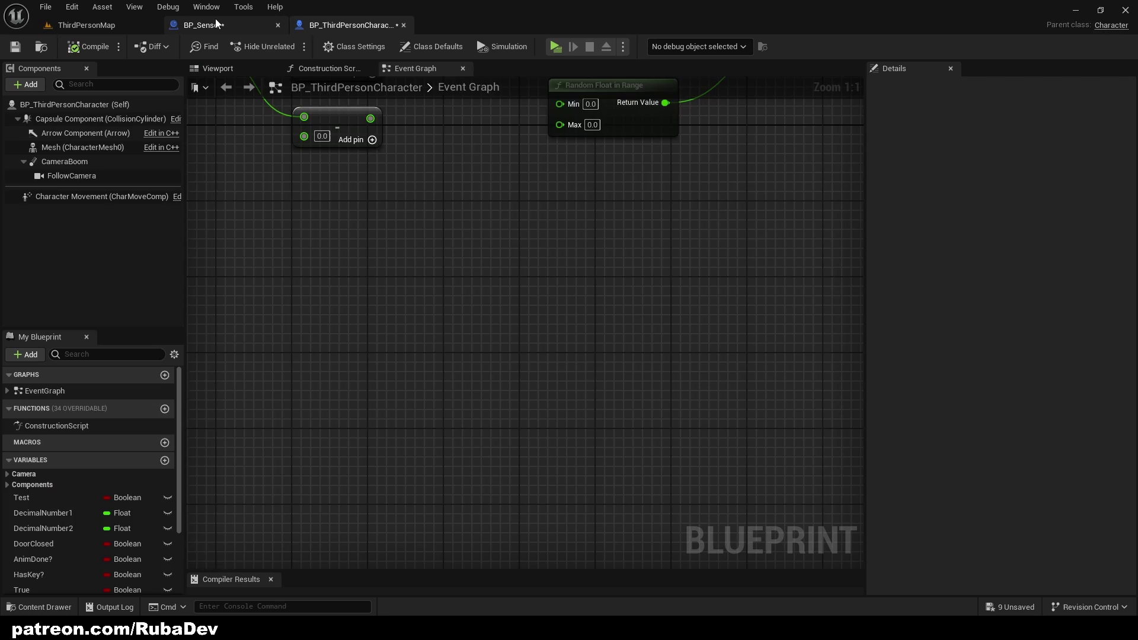
left_click(217, 24)
left_click(68, 147)
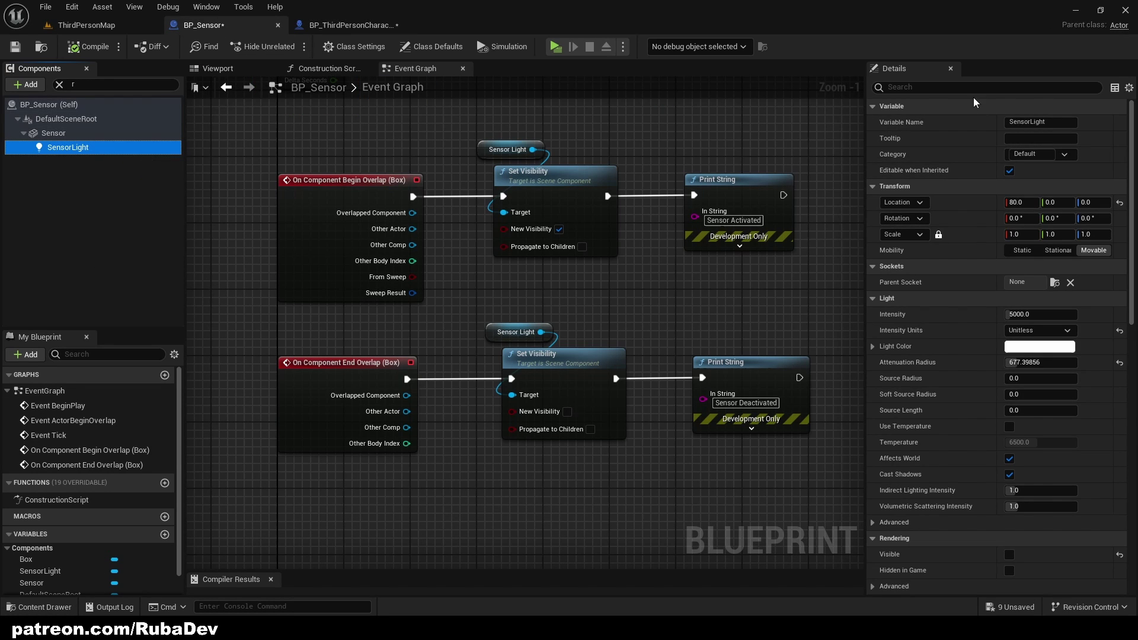
left_click(907, 88)
type("ca")
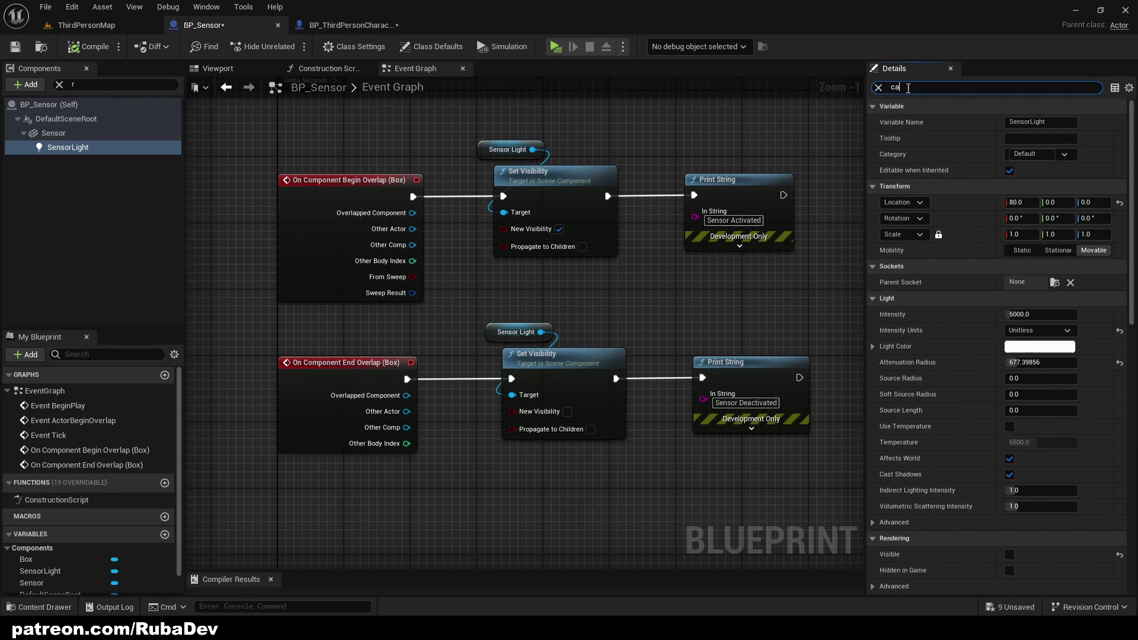
type("st")
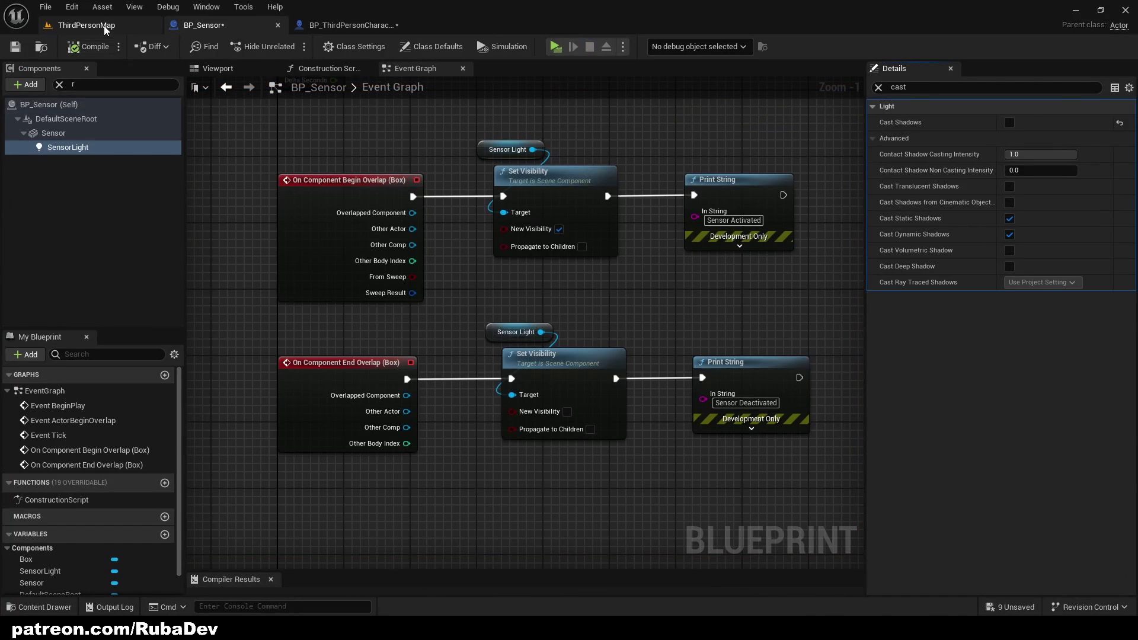
left_click(106, 27)
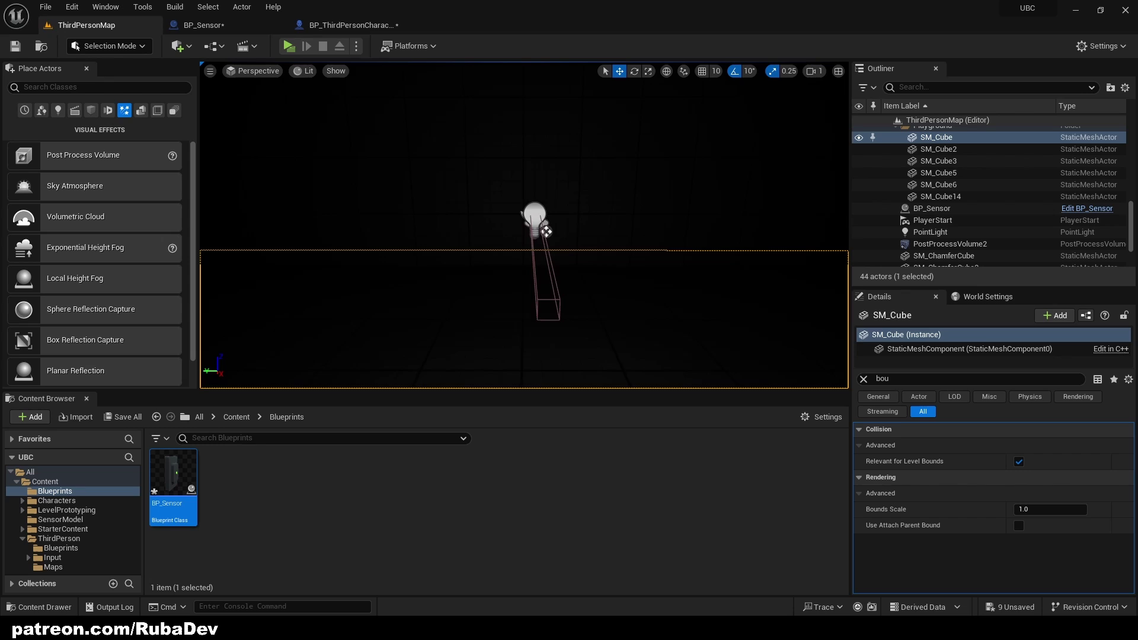
- Scale up the collision box in BP_Sensor so its trigger area is wider in front of the sensor
left_click(205, 26)
left_click(240, 69)
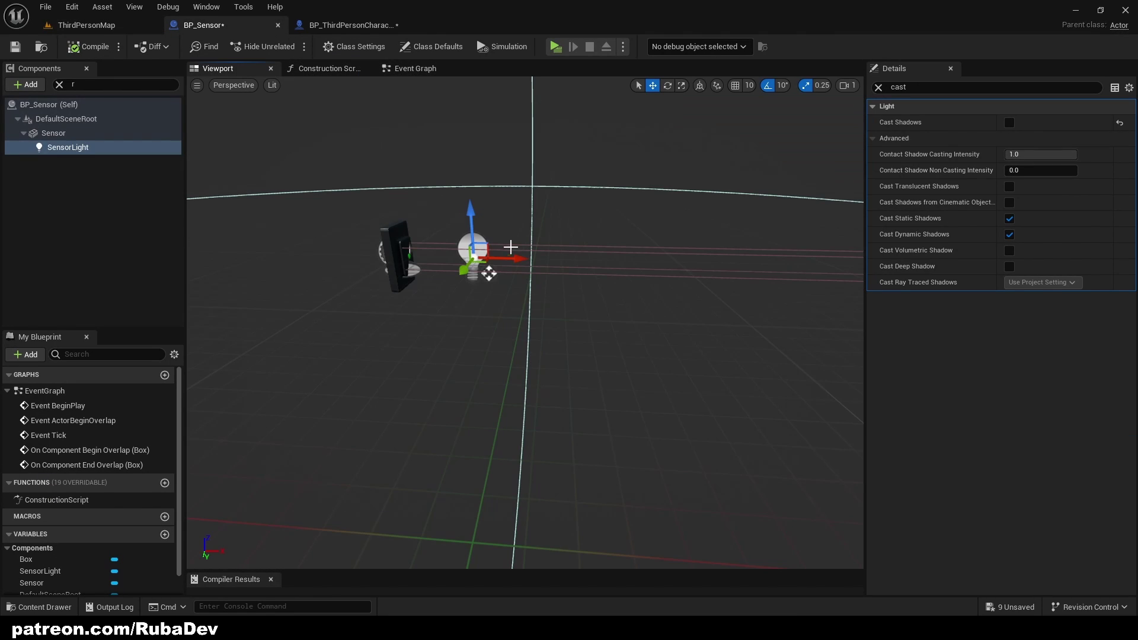
left_click(512, 252)
right_click_drag(507, 261, 379, 279)
key("r")
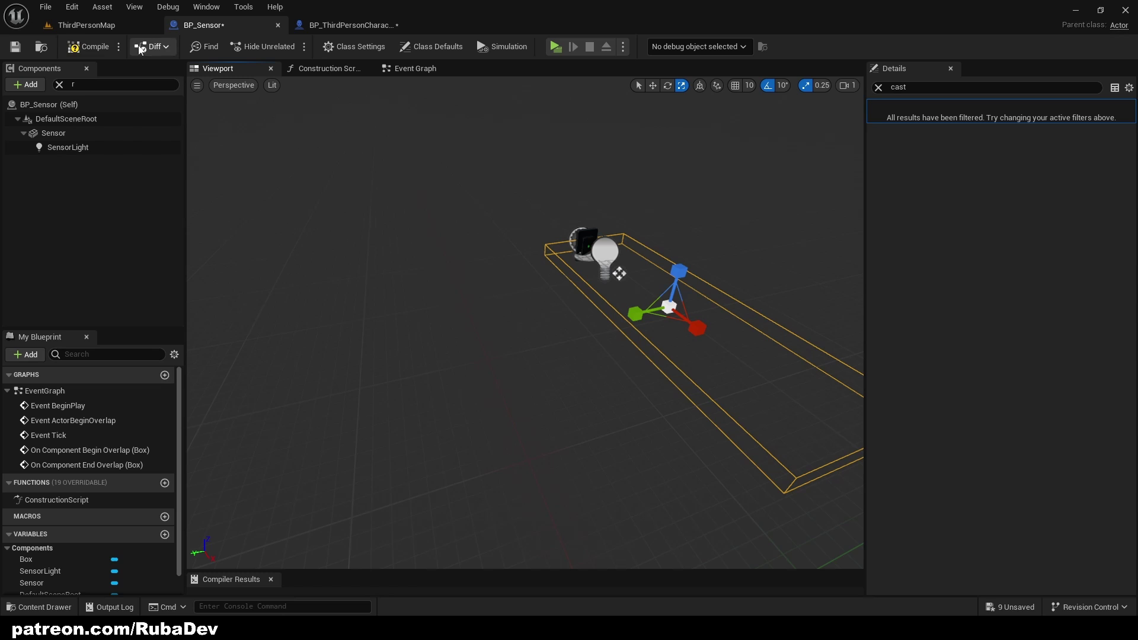
- Play the level and run the character in and out of the sensor's enlarged collision box, then end the preview
left_click(555, 46)
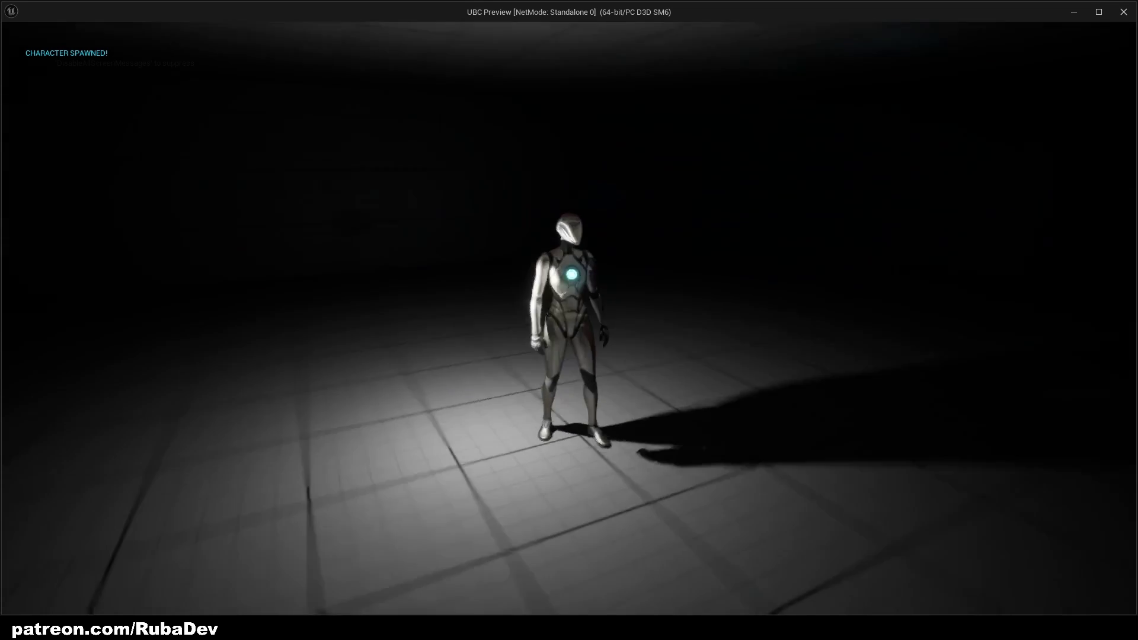
key("w")
key("d")
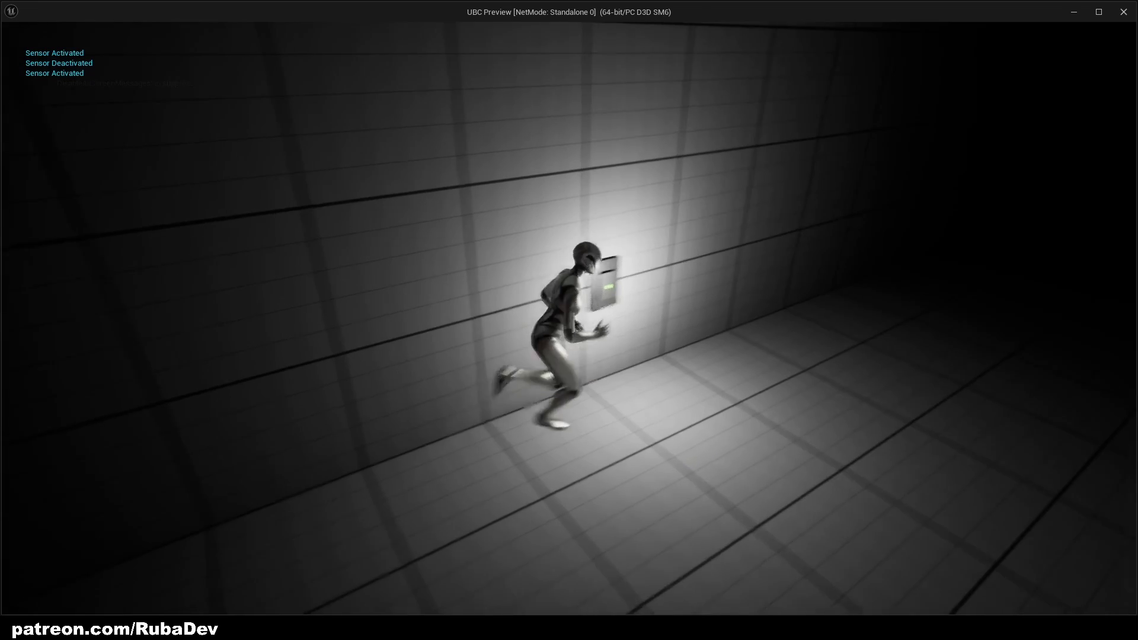
key("d")
key("a")
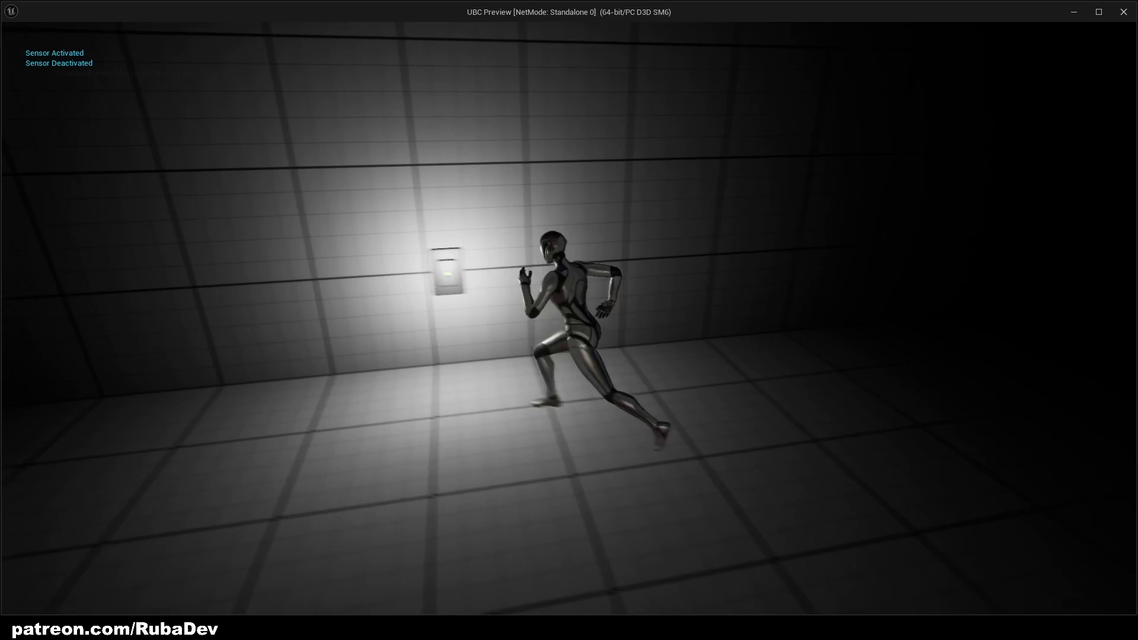
key("w")
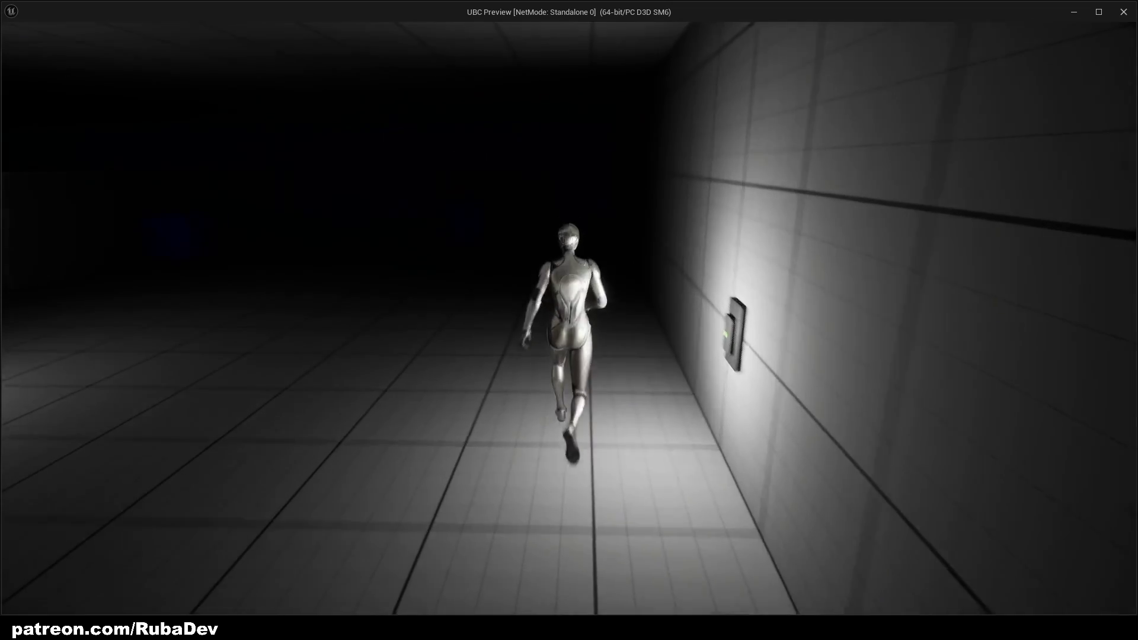
key("w")
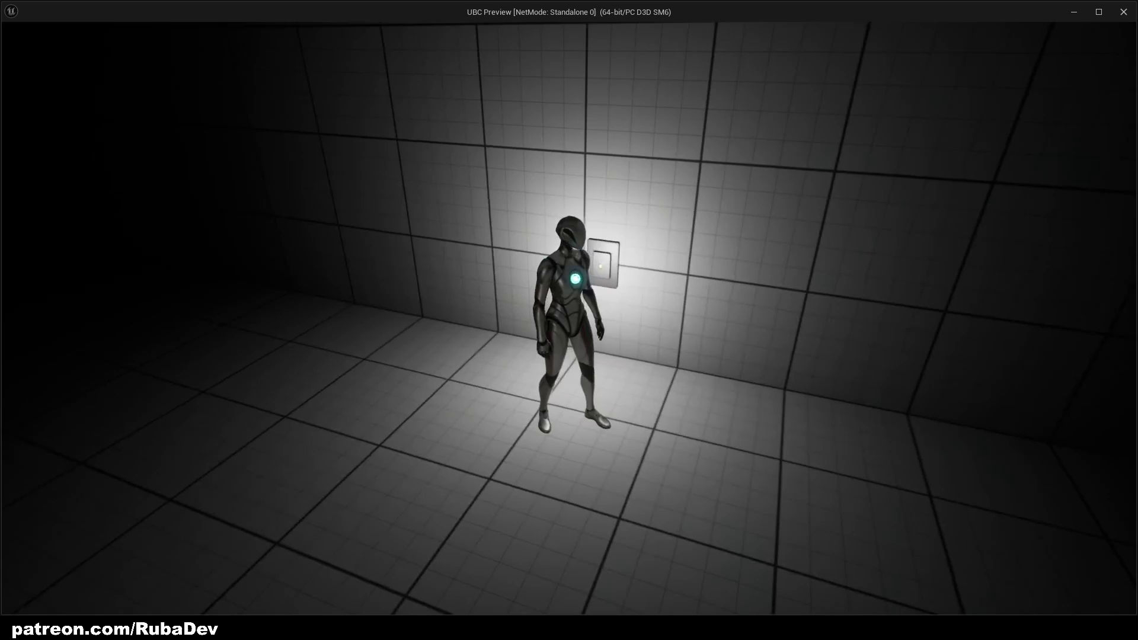
key("w")
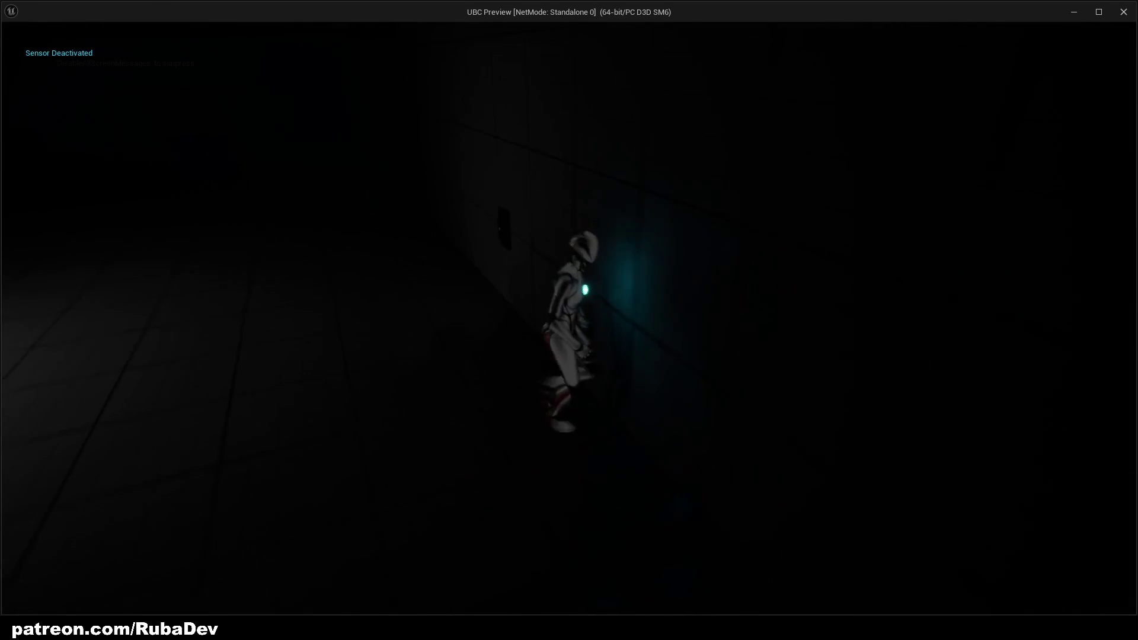
key("s")
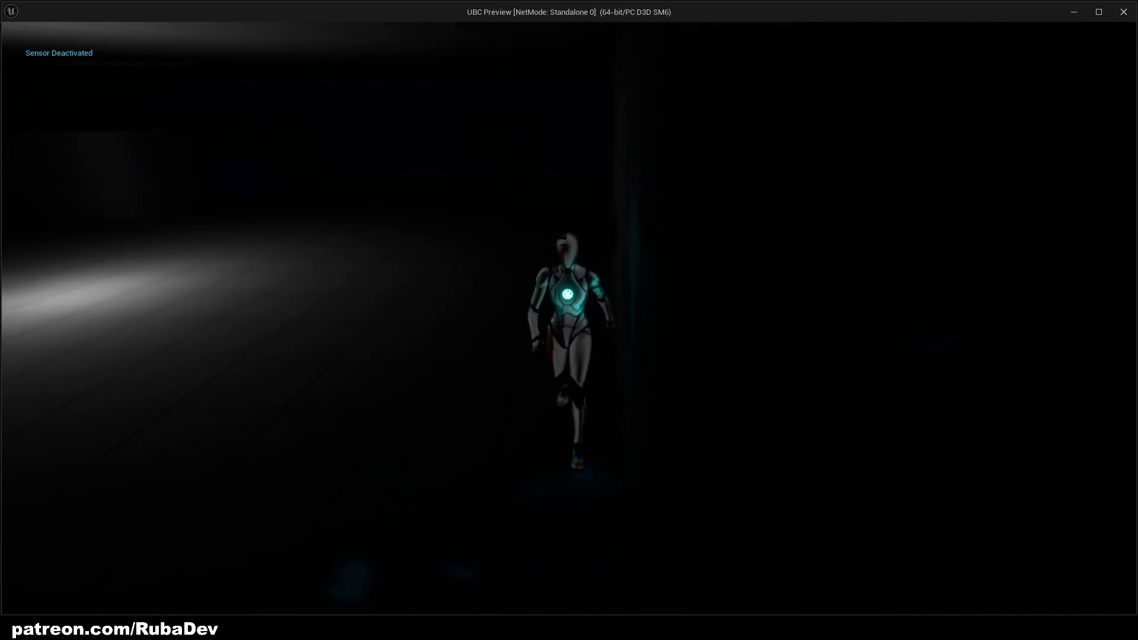
key("w")
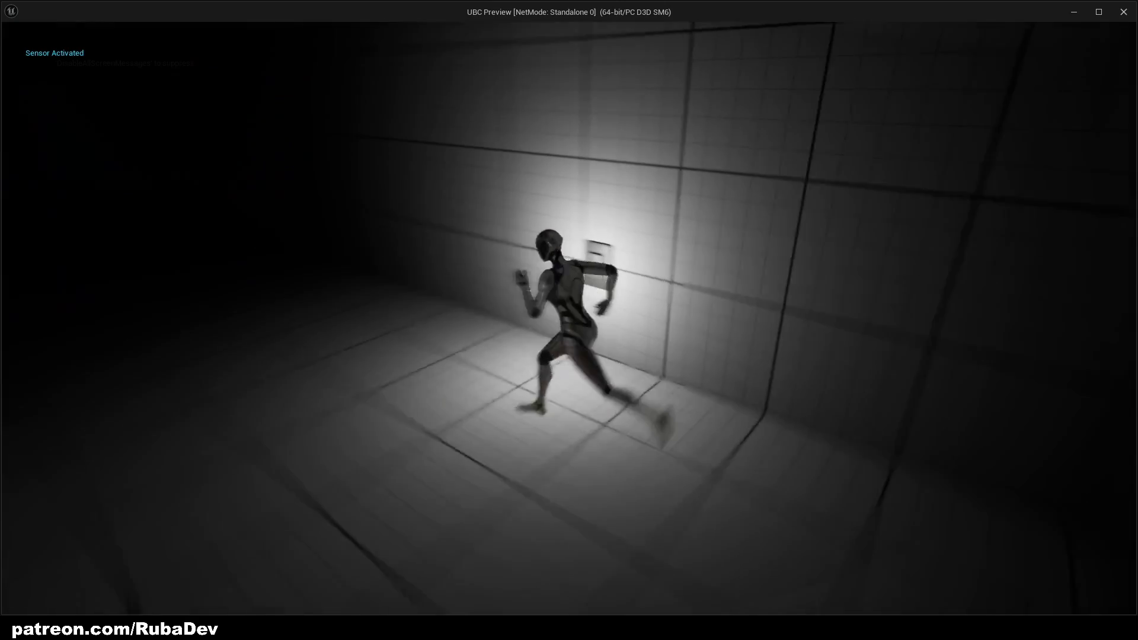
key("d")
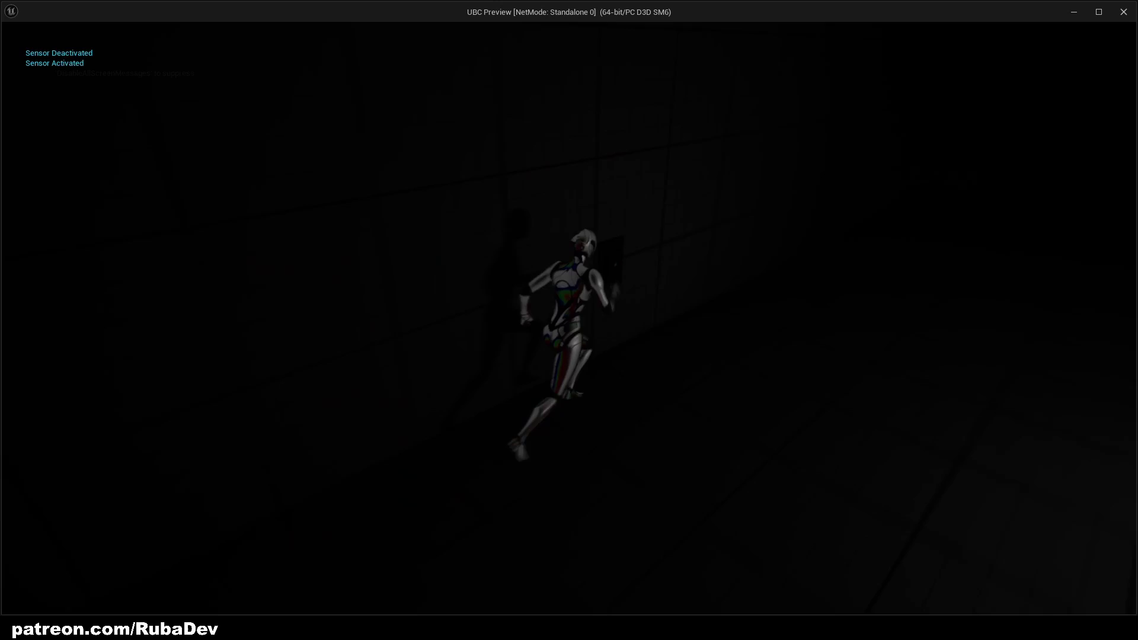
key("a")
key("d")
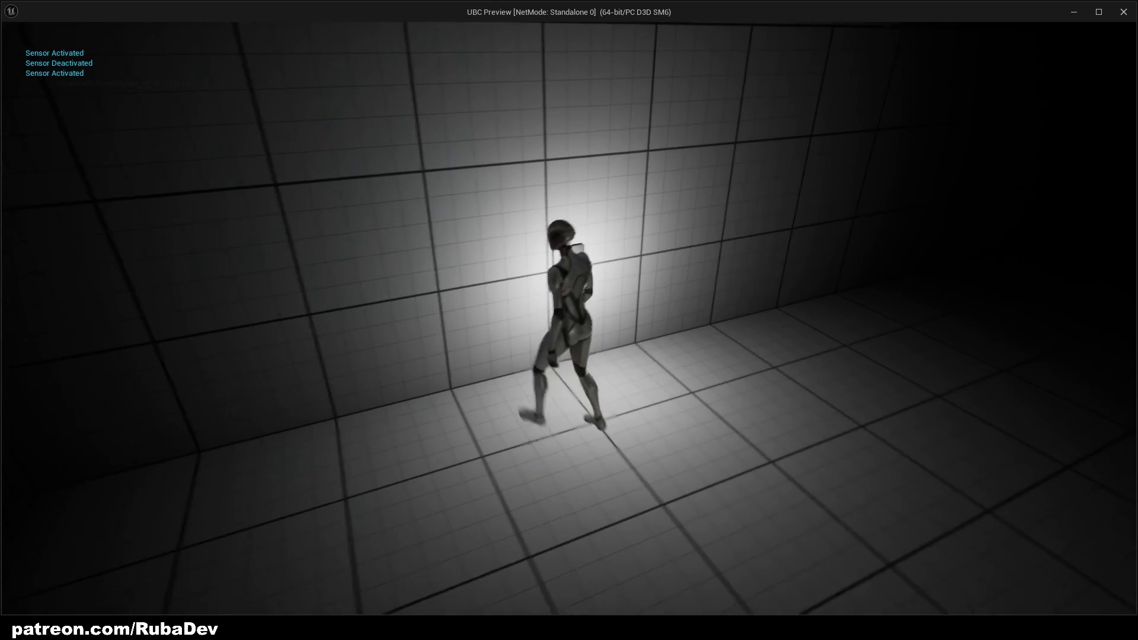
key("a")
key("Escape")
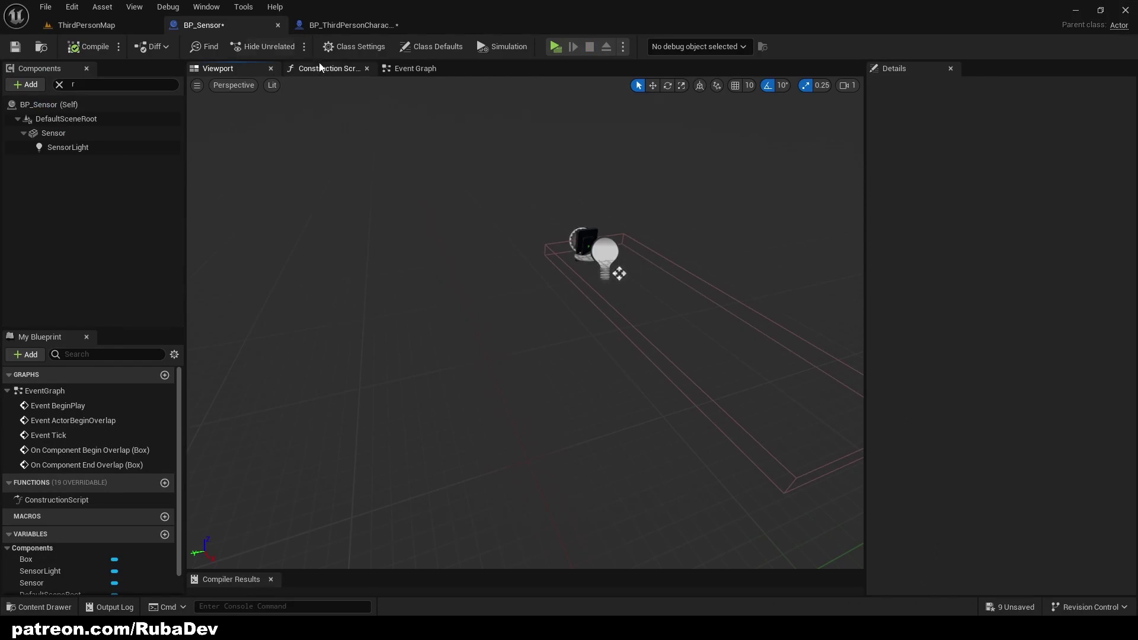
- In BP_Sensor's Event Graph, insert a Play Sound at Location node between Set Visibility and Print String on the begin-overlap chain
left_click(142, 25)
left_click(247, 29)
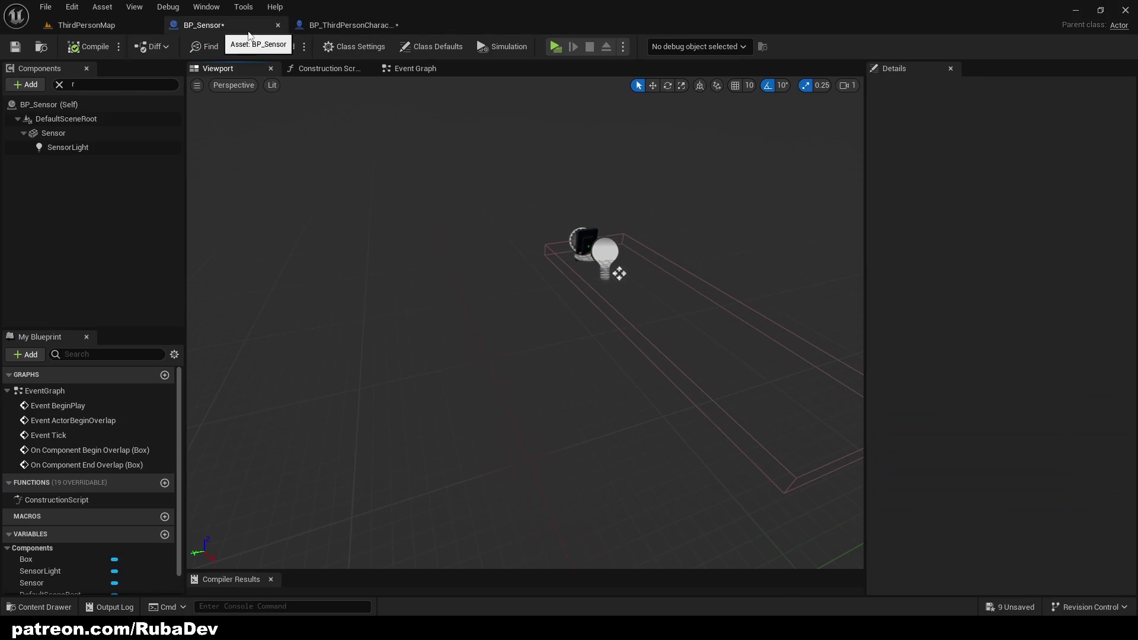
left_click(419, 67)
right_click_drag(683, 320, 512, 334)
left_click_drag(587, 217, 775, 221)
left_click_drag(436, 216, 507, 195)
type("p")
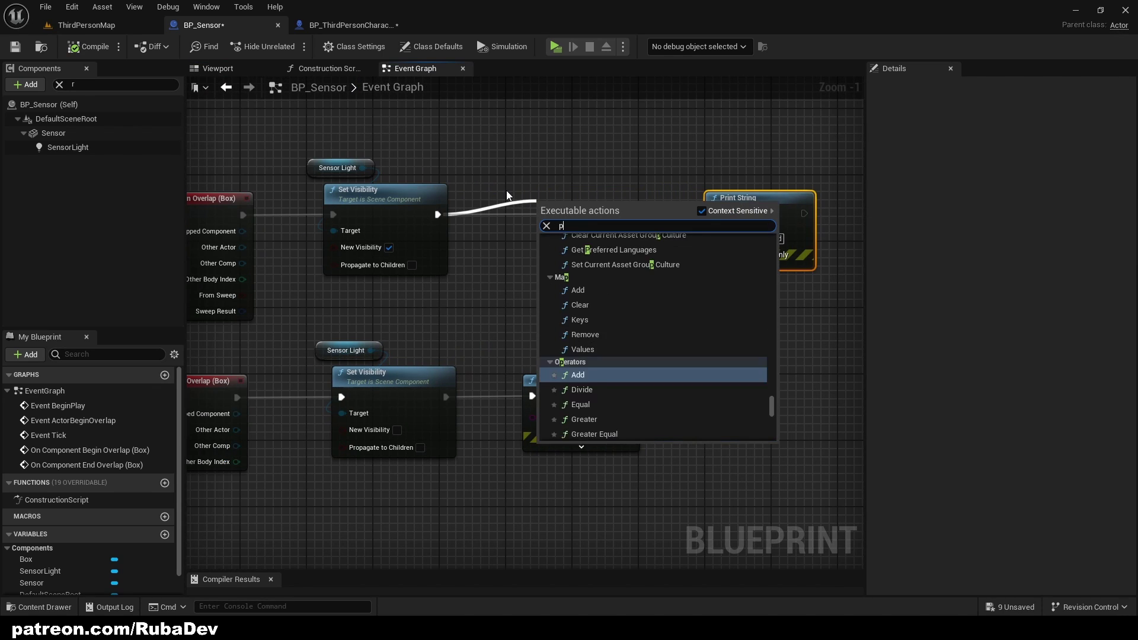
type("lay sound at loca")
key("Return")
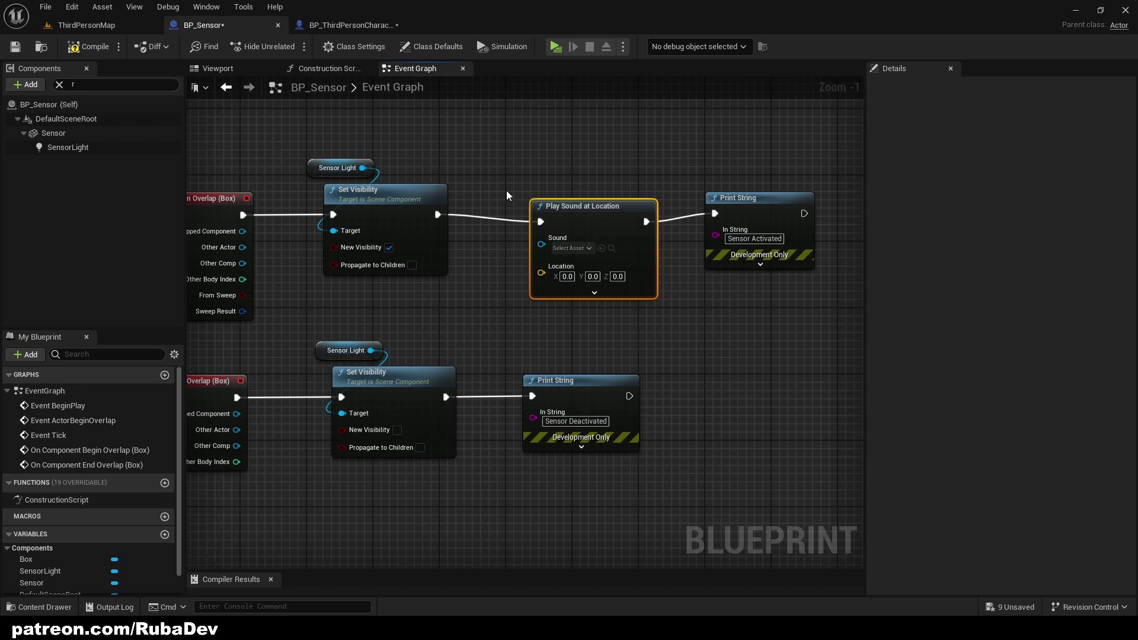
- Add a Sensor component reference above the begin-overlap chain and attach a Get World Location node to it
right_click_drag(617, 219, 665, 253)
left_click_drag(53, 133, 597, 158)
type("get actor loca")
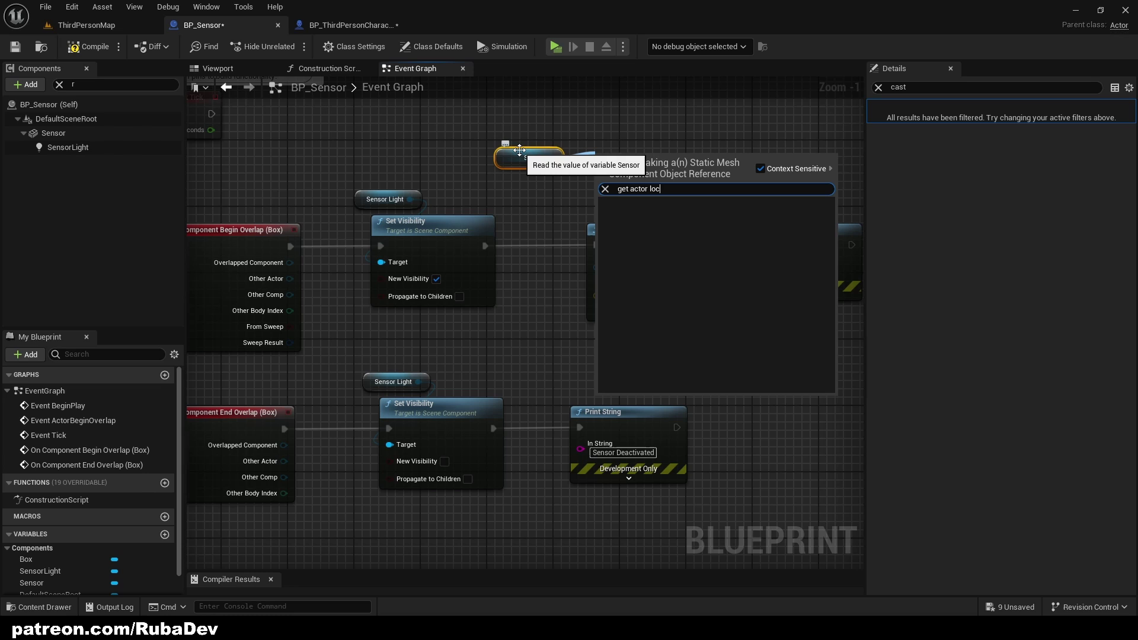
key("BackSpace")
key("BackSpace")
key("BackSpace")
key("BackSpace")
key("BackSpace")
key("BackSpace")
key("BackSpace")
key("BackSpace")
key("BackSpace")
type("wo")
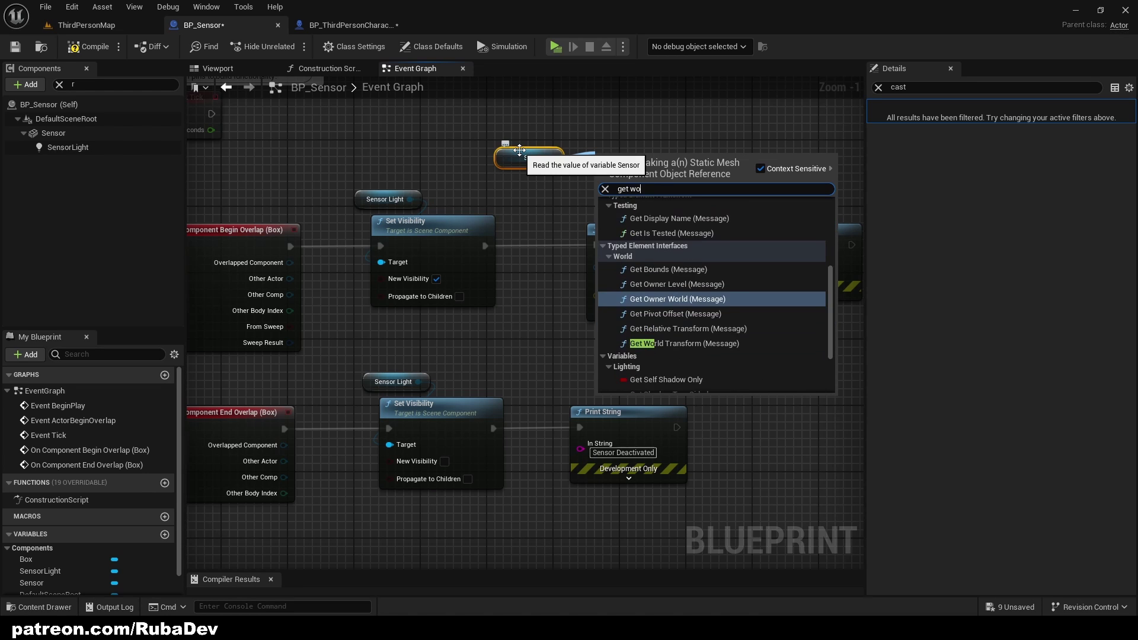
type("rld locat")
key("Down")
key("Return")
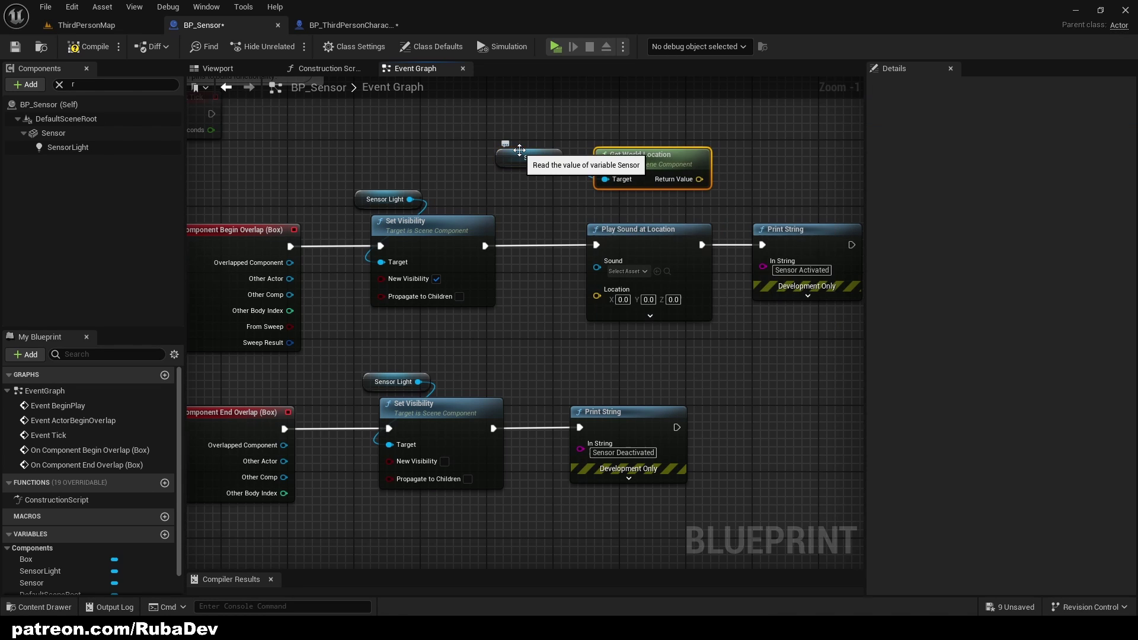
- Feed the Sensor's world location into the Location of Play Sound at Location and set its sound to Camera_Shutter
left_click_drag(690, 185, 598, 293)
left_click(627, 270)
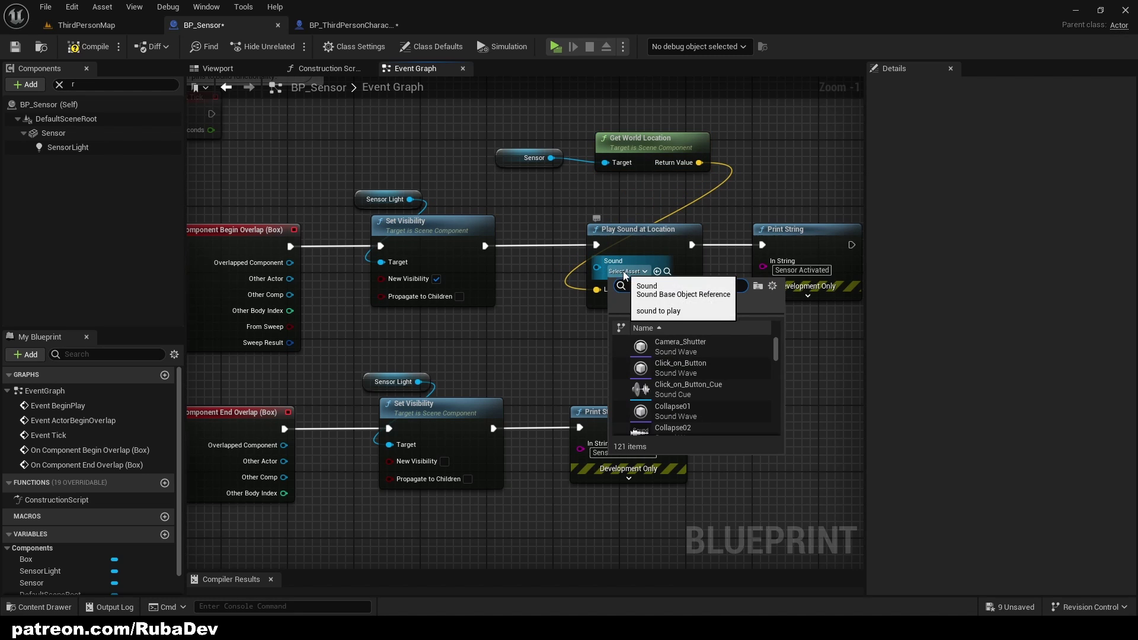
left_click(662, 349)
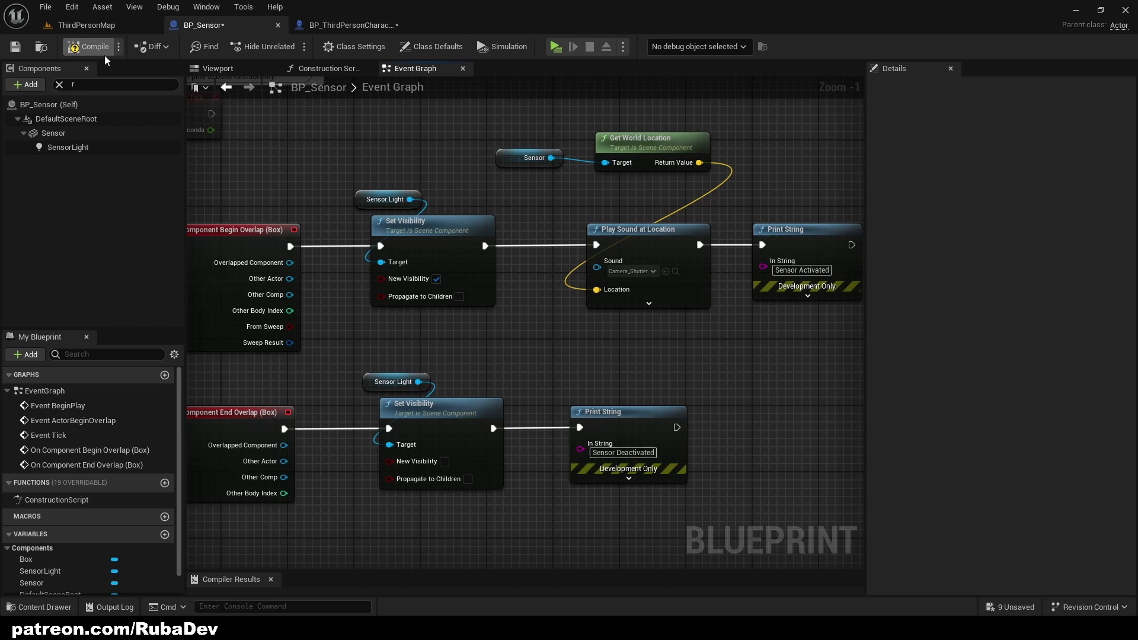
- Play the level and run the character back and forth past the sensor to test the activation sound
left_click(555, 47)
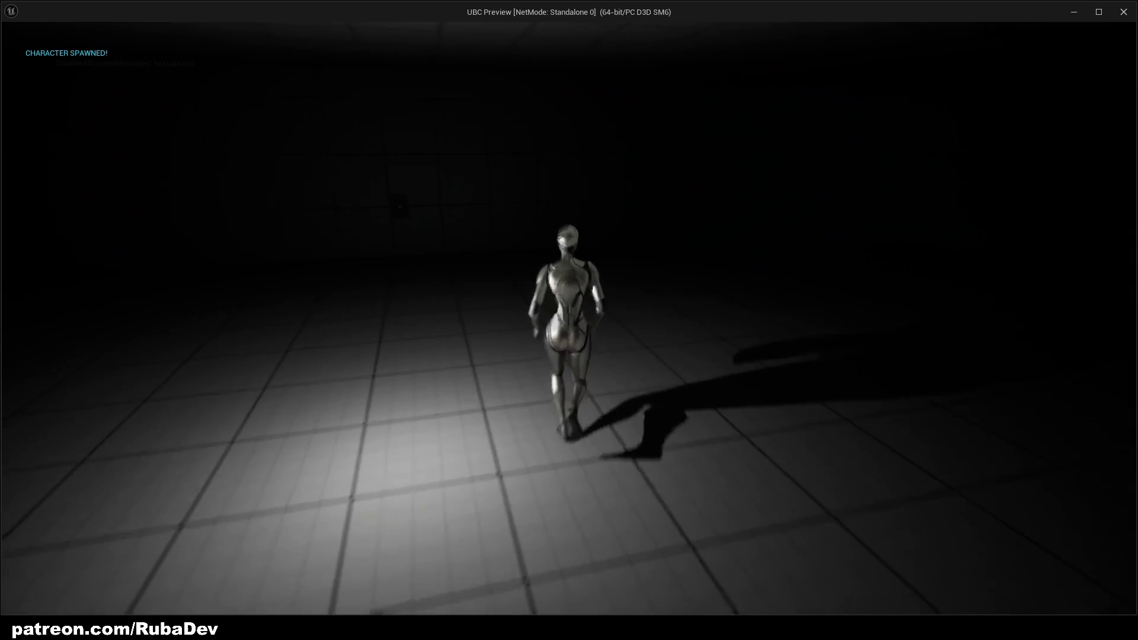
key("w")
key("d")
key("a")
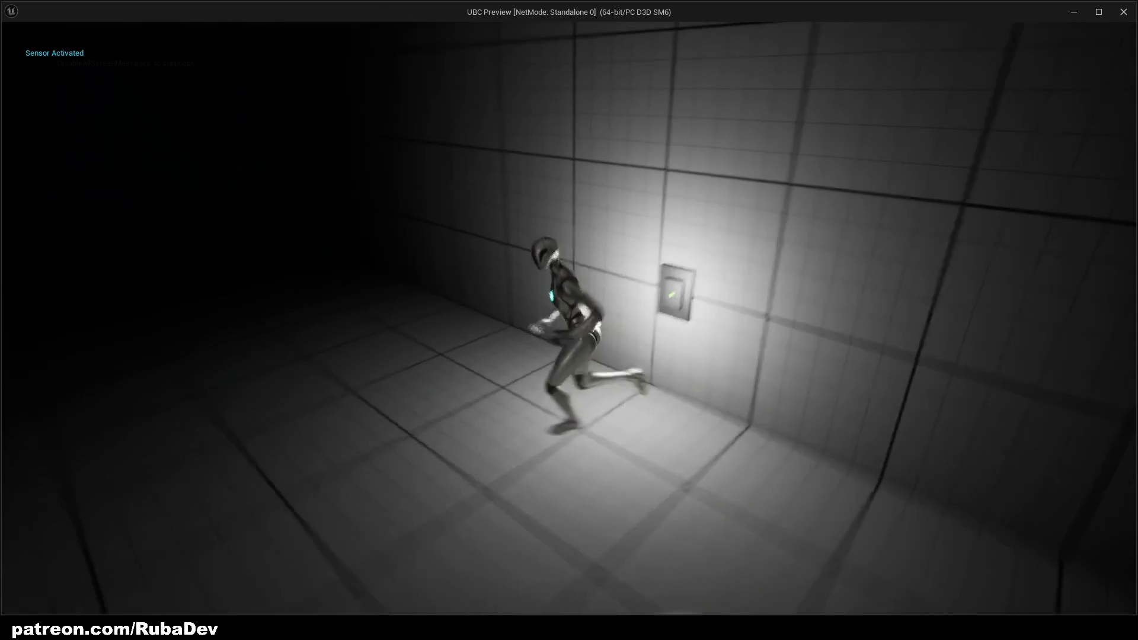
key("d")
key("a")
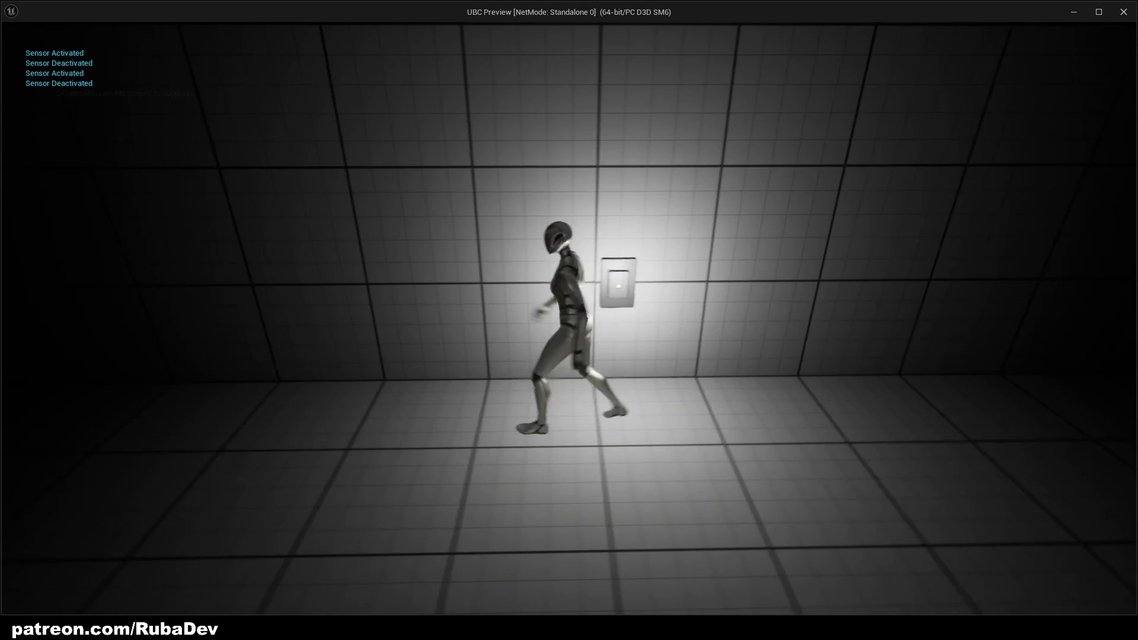
key("w")
key("d")
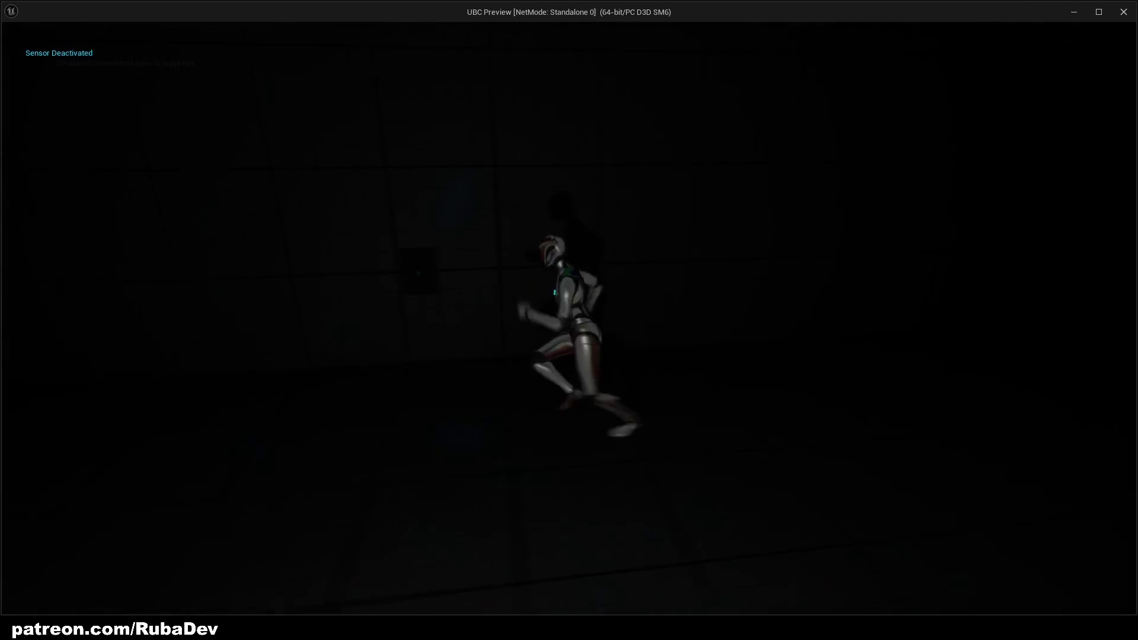
key("a")
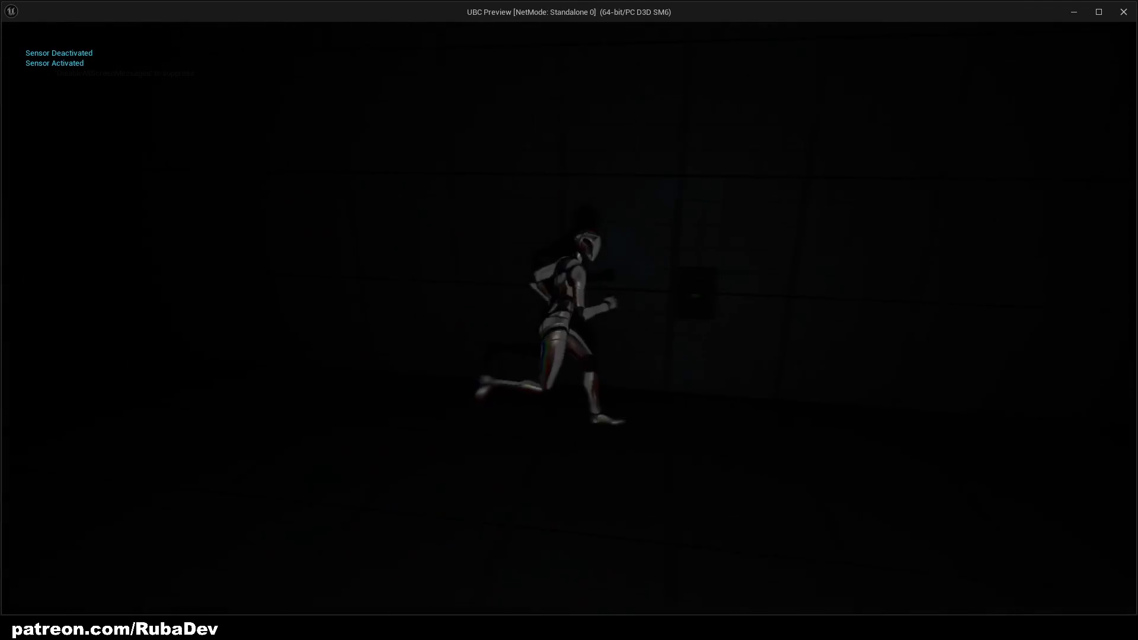
key("d")
key("s")
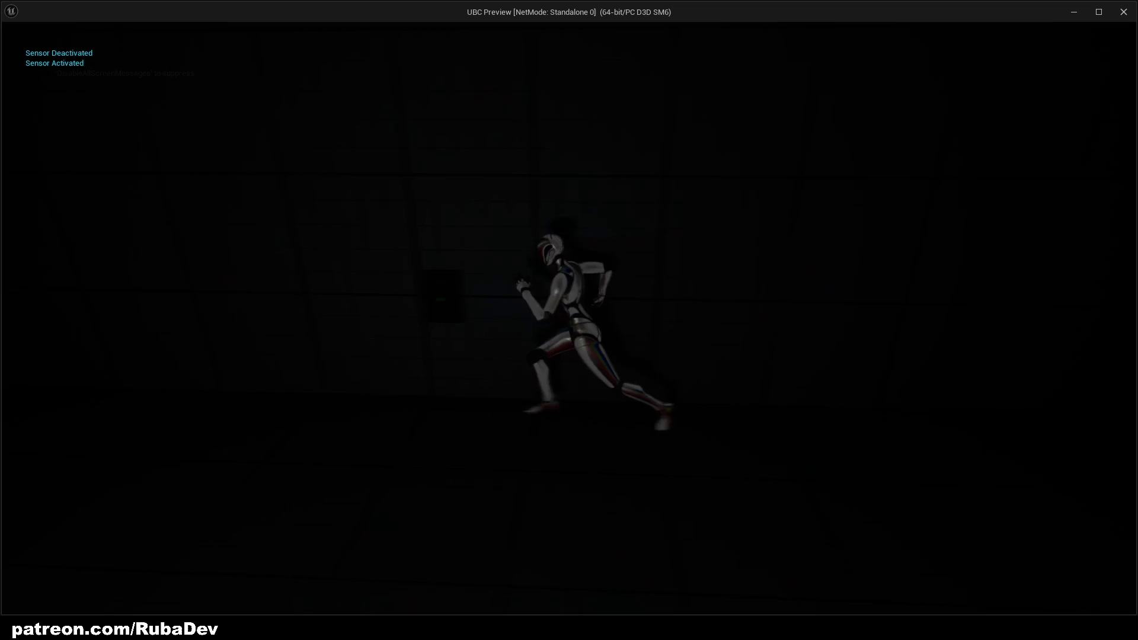
key("a")
key("d")
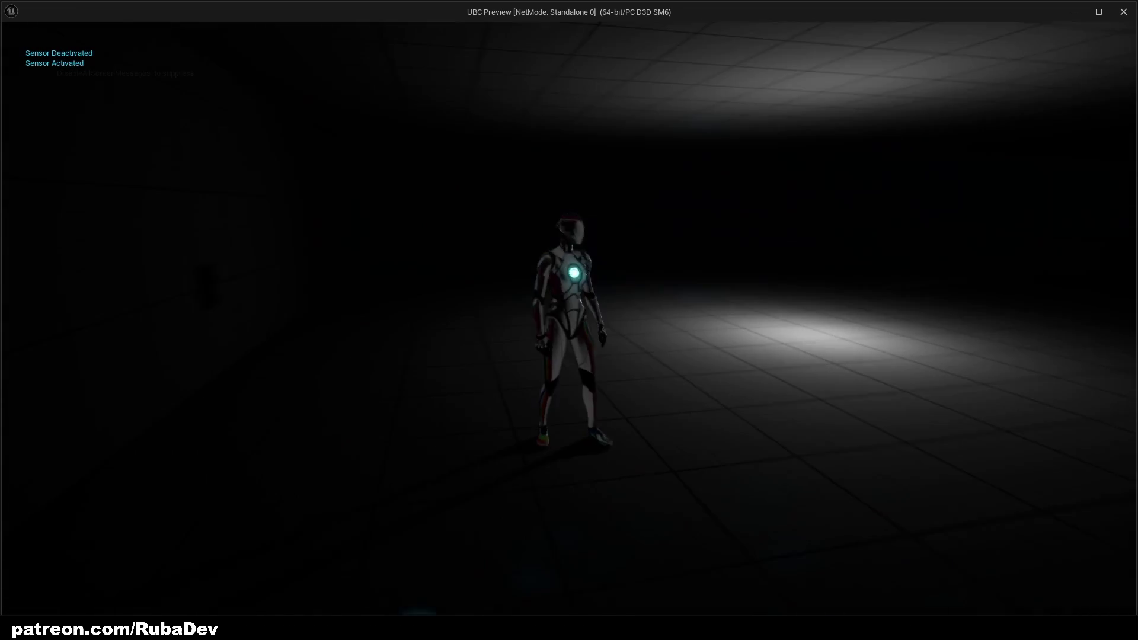
key("a")
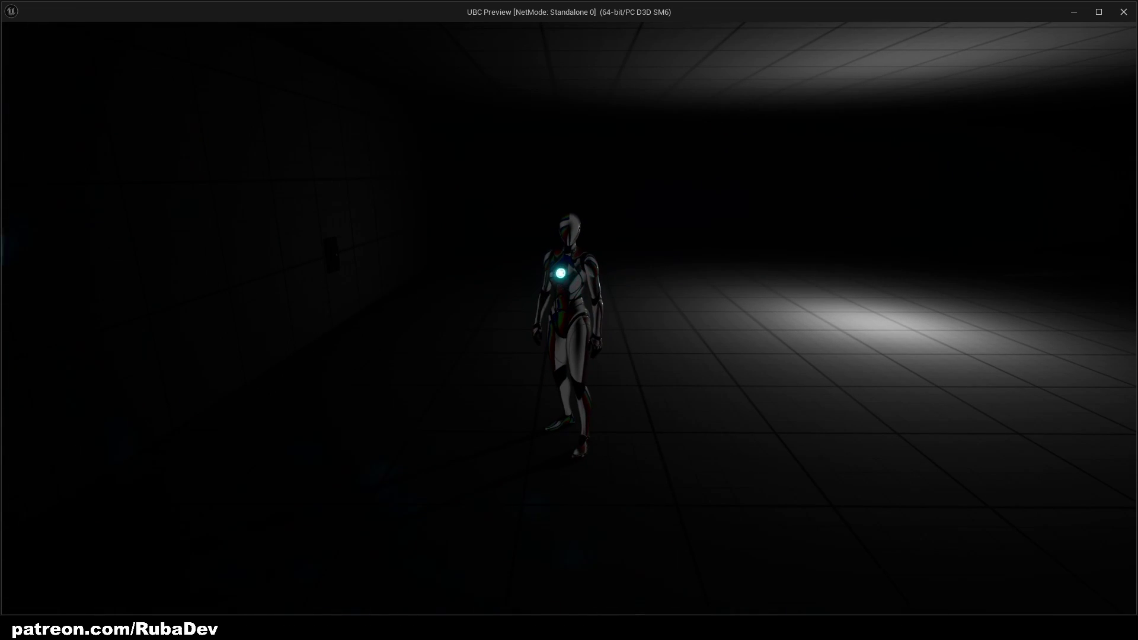